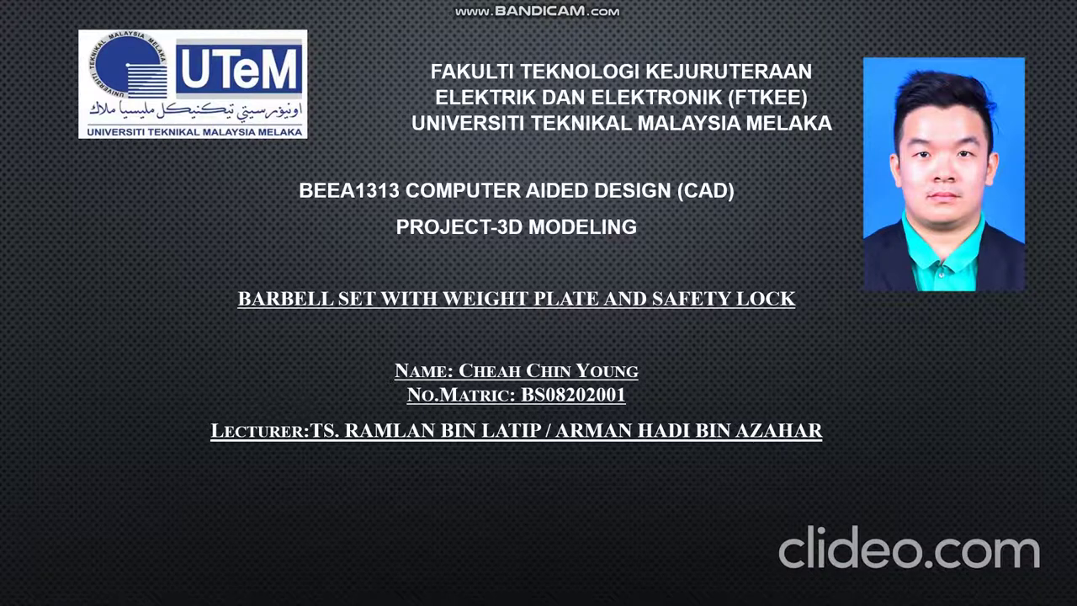
Step: Advance the slideshow to the 'What Is Barbell' slide with its bullet definitions
key(Right)
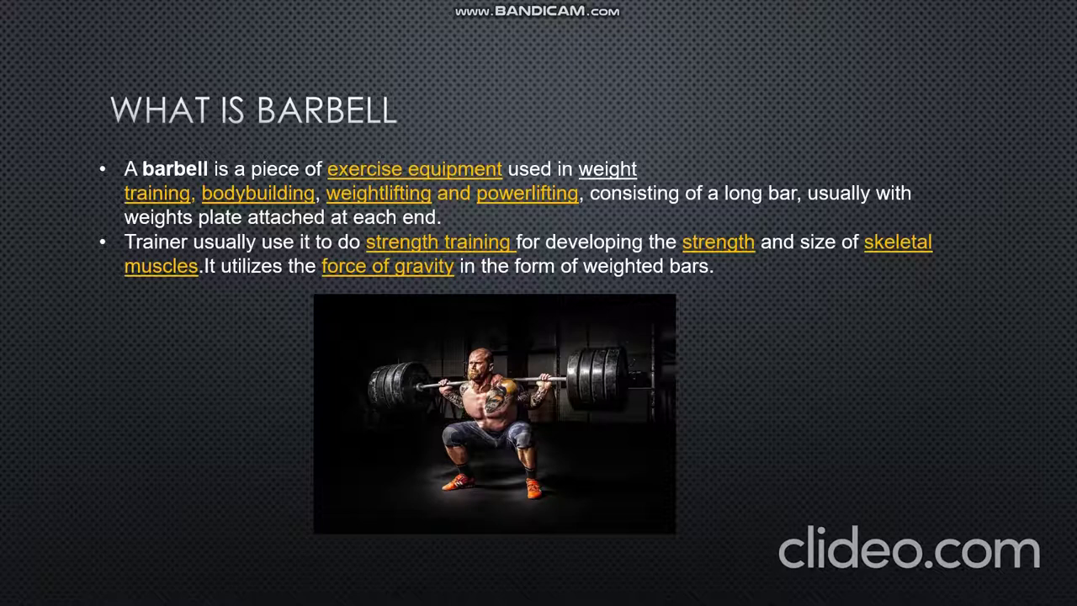
Step: Advance to the 'Common Part in Barbell Set' slide showing barbell, plates and safety locks
key(Right)
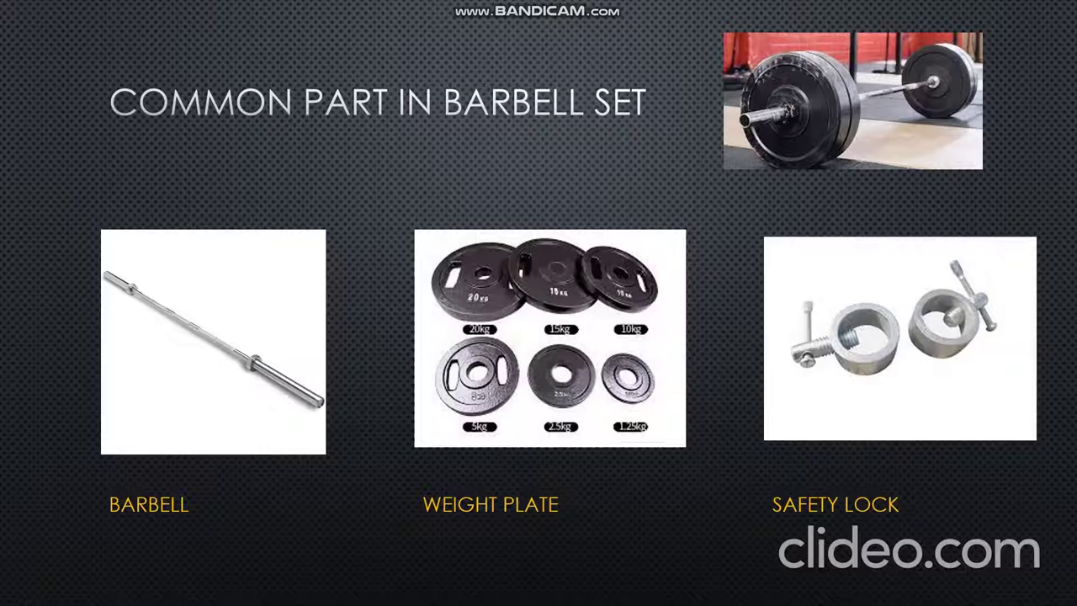
Step: Advance to the 'Standard Olympic Barbel Dimentsion' slide
key(Right)
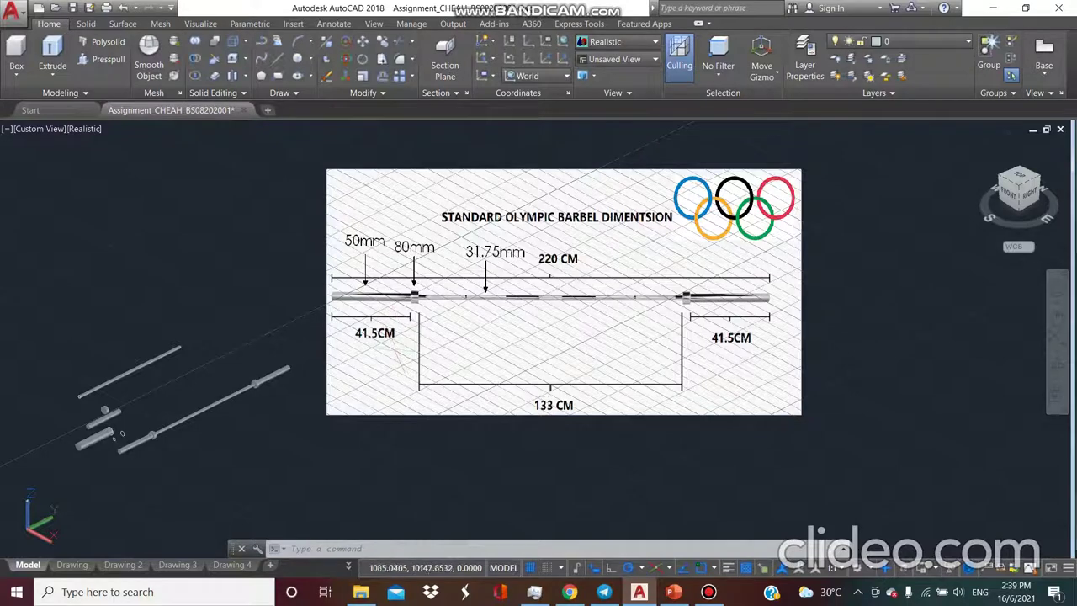
Step: Zoom in beside the loose cylinders and start a circle, placing its centre point
scroll(121, 433, down, 2)
scroll(168, 421, up, 3)
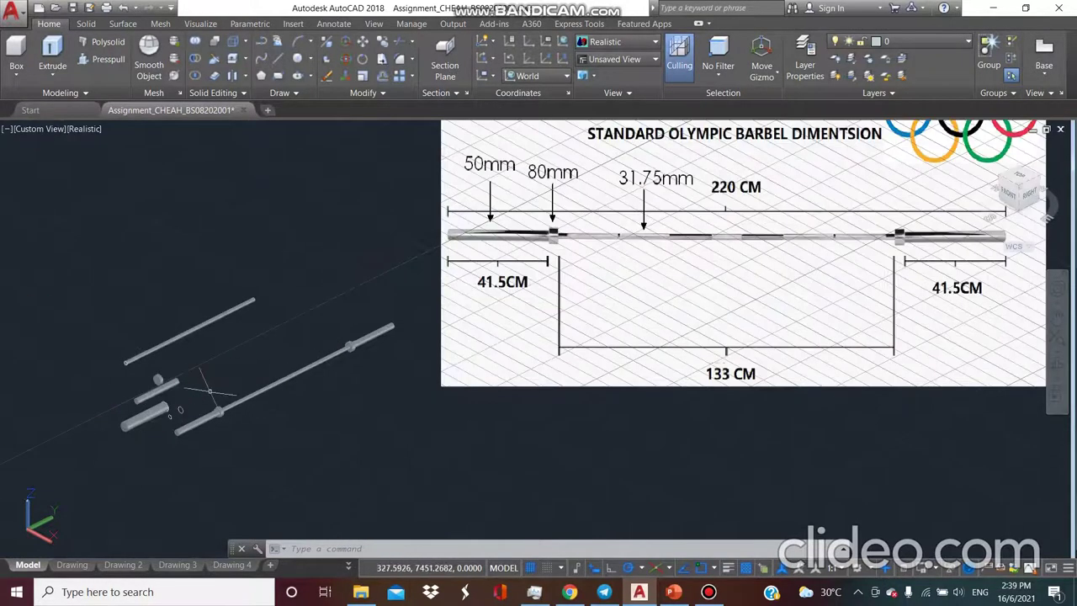
scroll(250, 414, up, 2)
scroll(251, 414, up, 2)
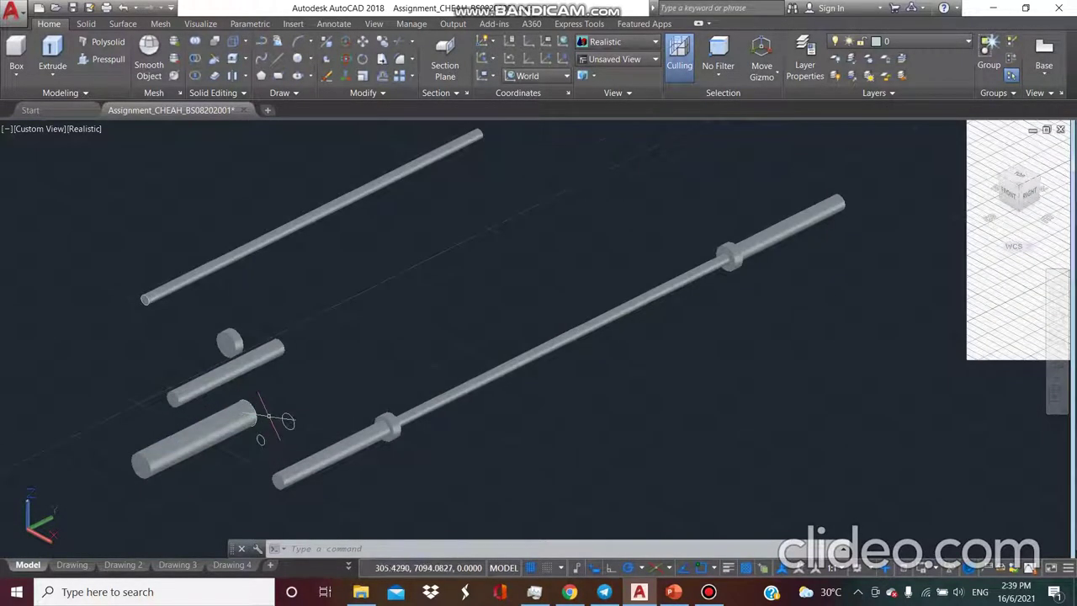
scroll(282, 416, up, 1)
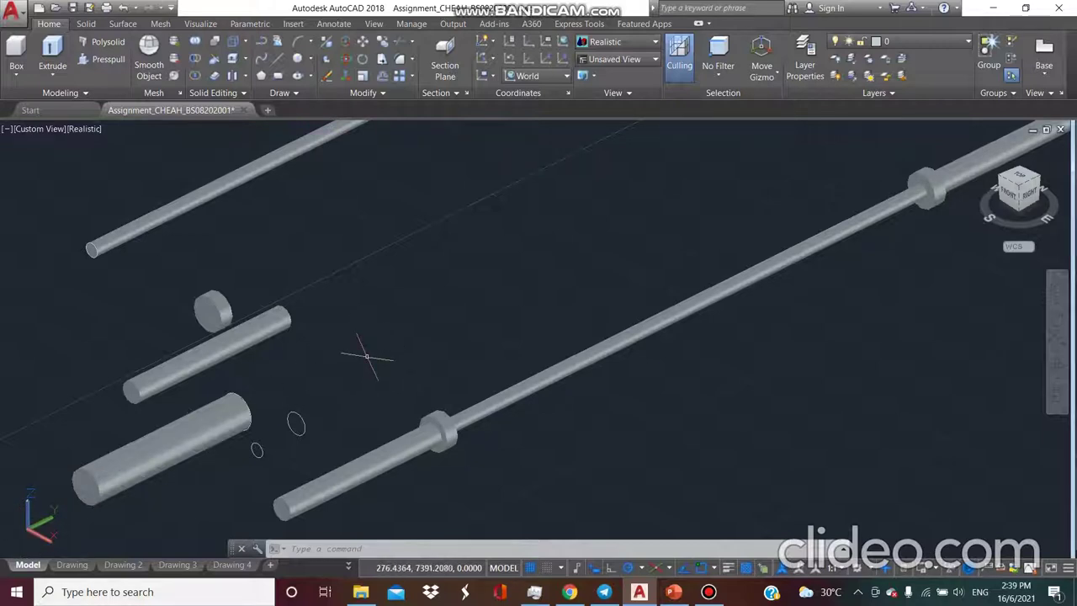
click(296, 58)
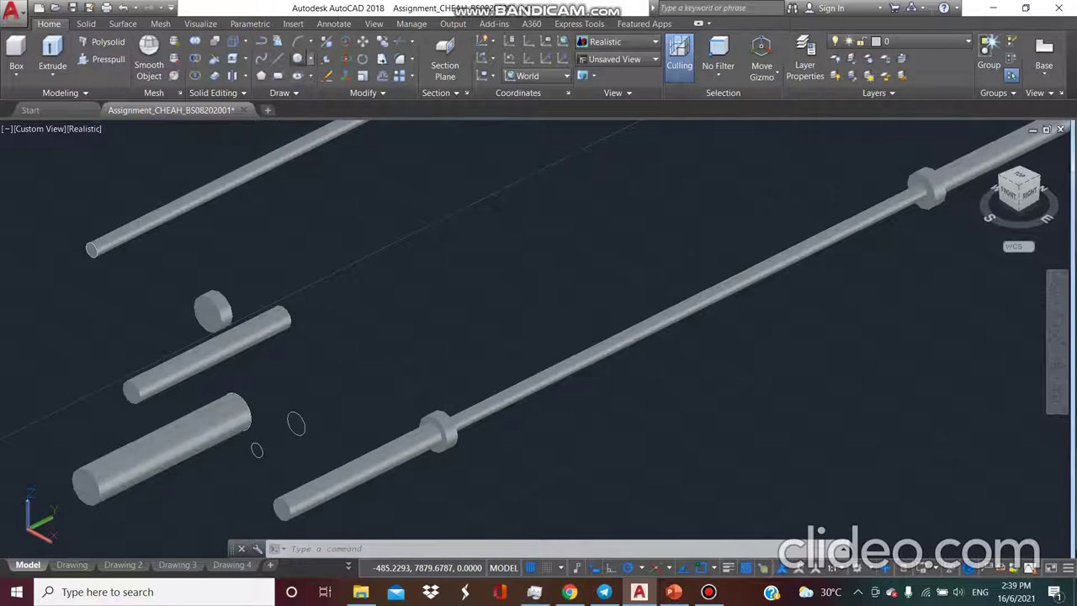
click(330, 375)
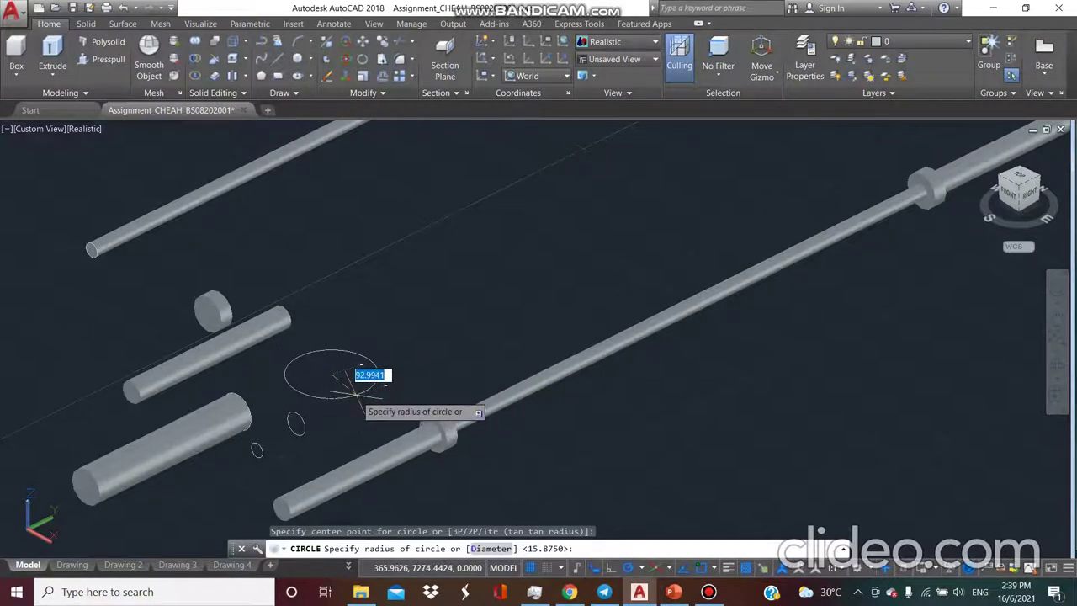
Step: Cancel the unfinished circle and set the UCS to Front
key(Escape)
click(539, 76)
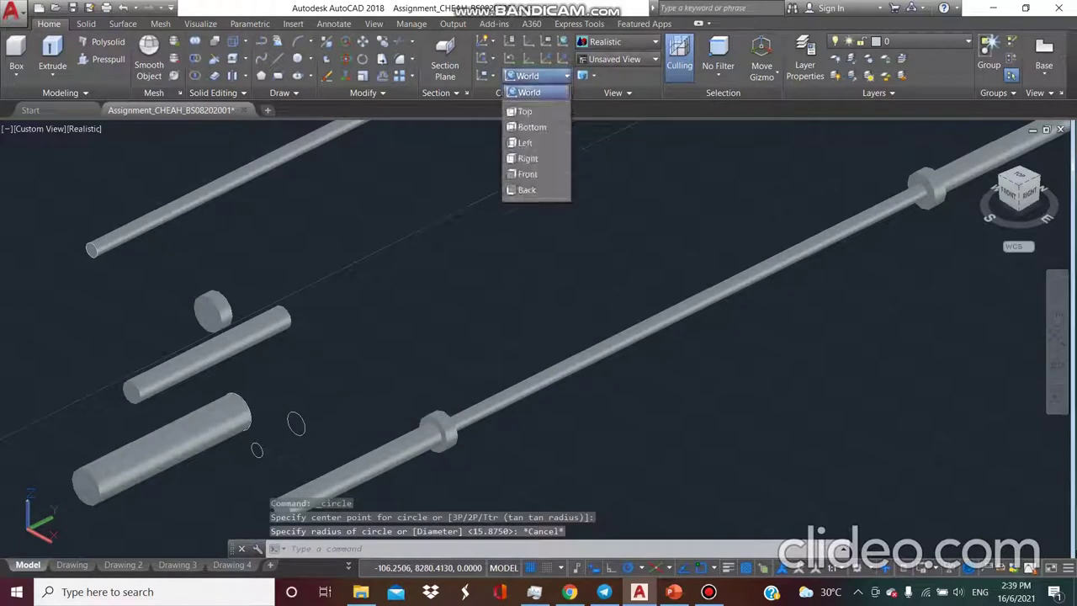
click(528, 174)
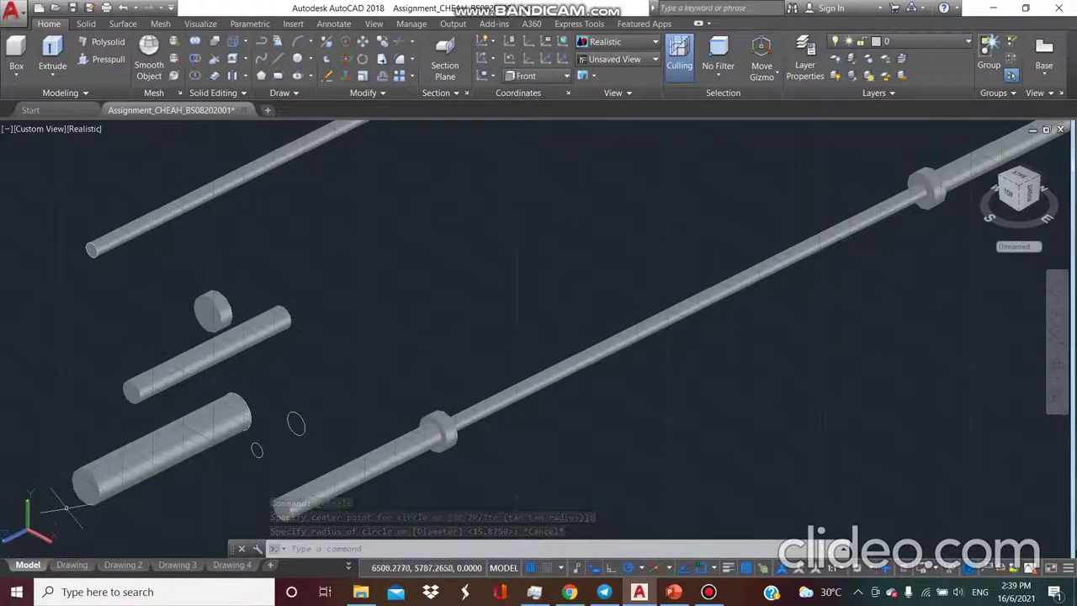
Step: Draw a new upright circle in the front plane, sizing it by diameter
click(297, 58)
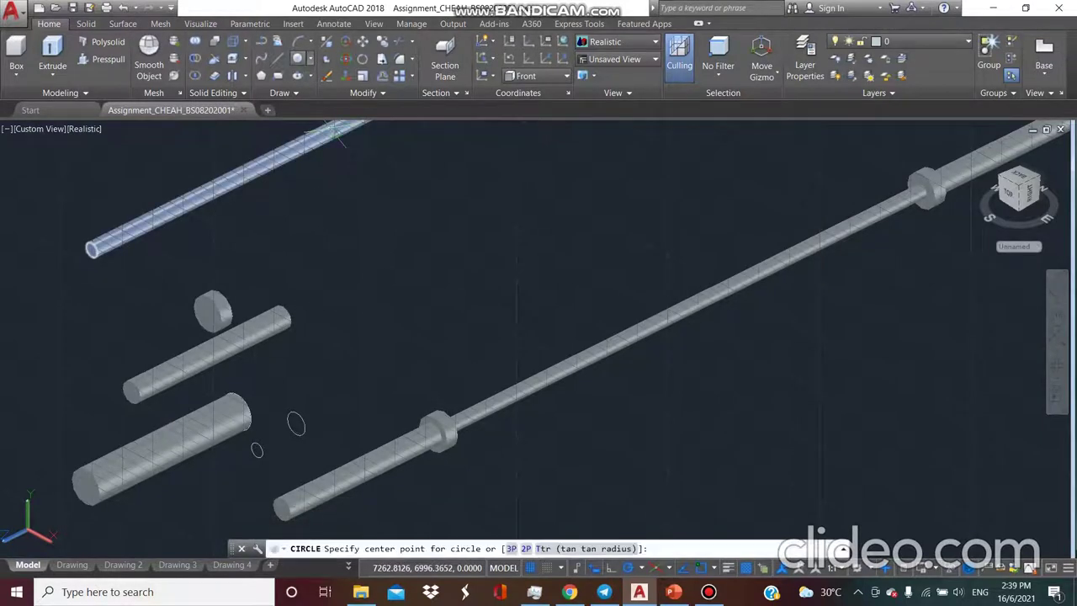
click(361, 343)
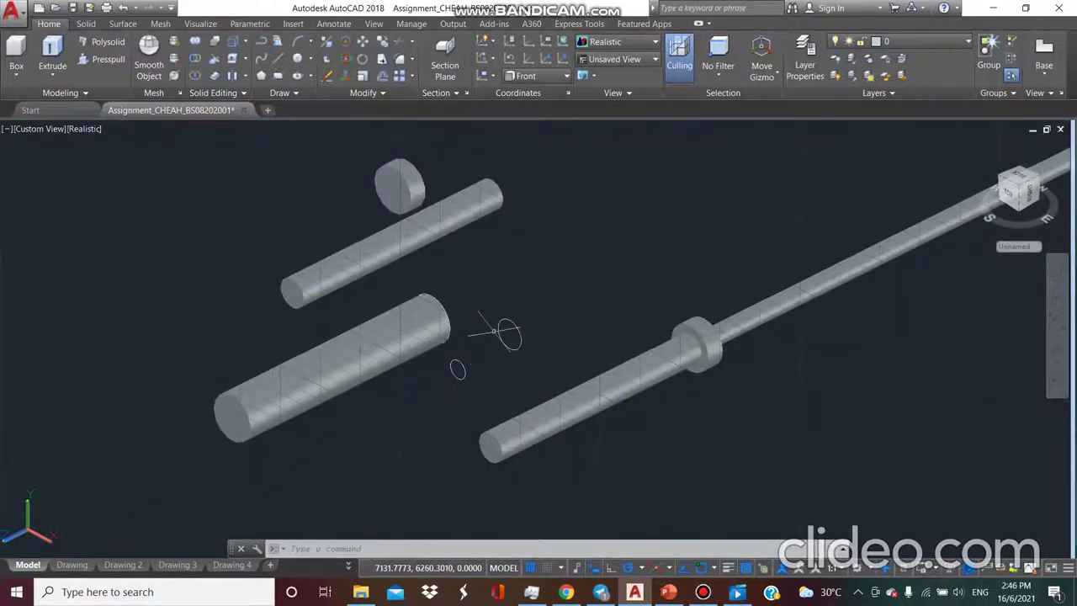
scroll(494, 338, up, 2)
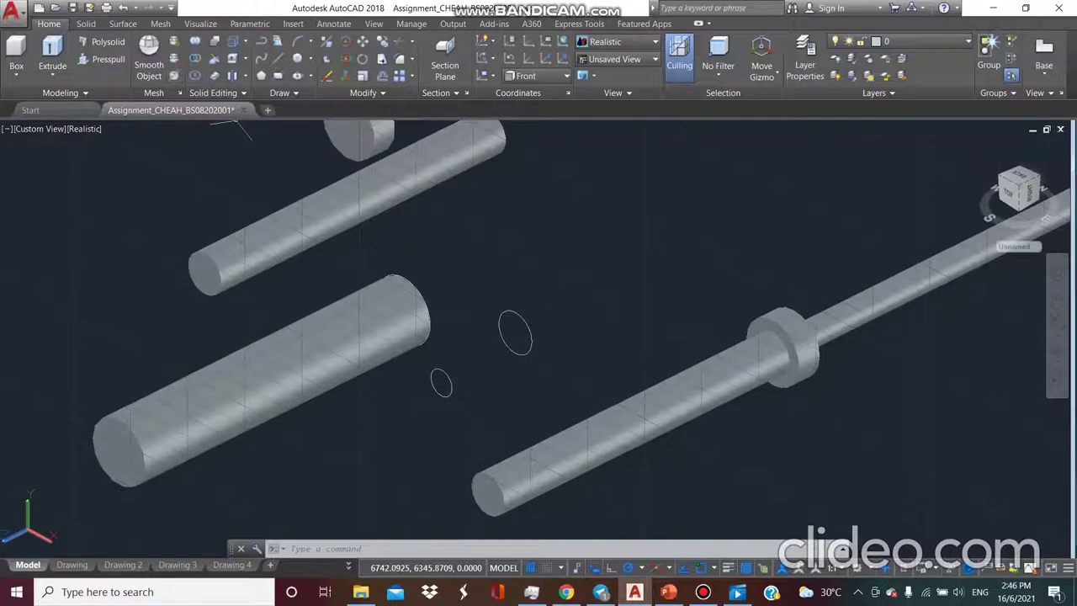
click(297, 58)
click(553, 244)
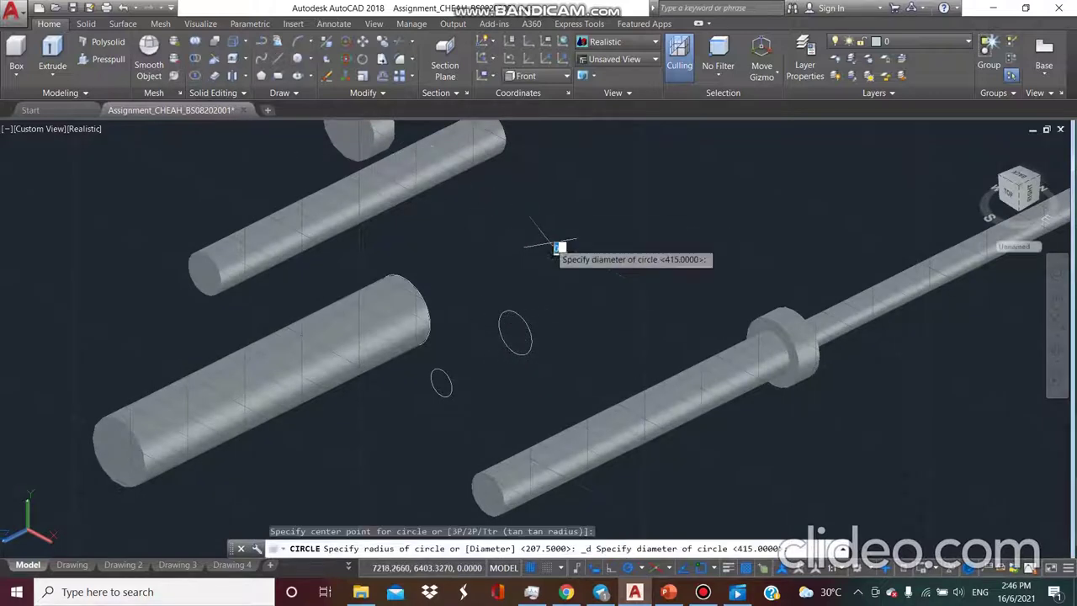
click(589, 296)
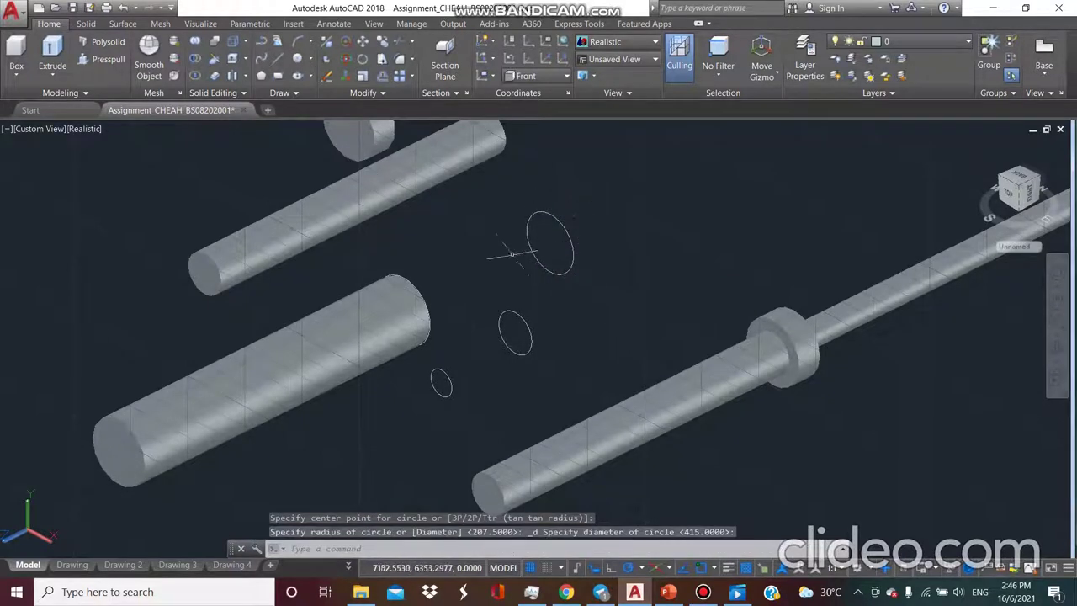
scroll(513, 223, down, 1)
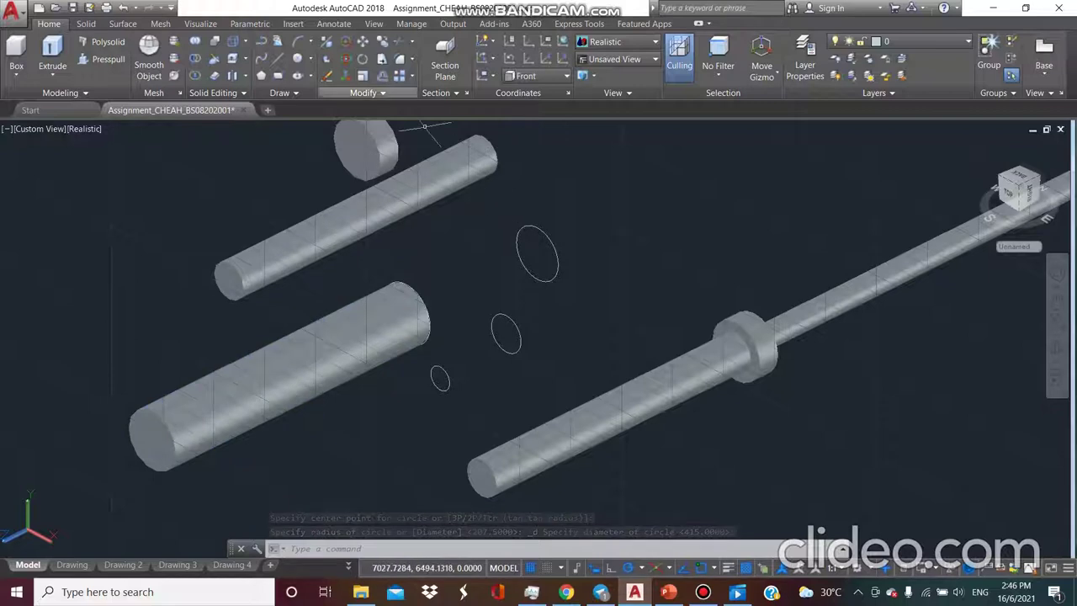
text(p)
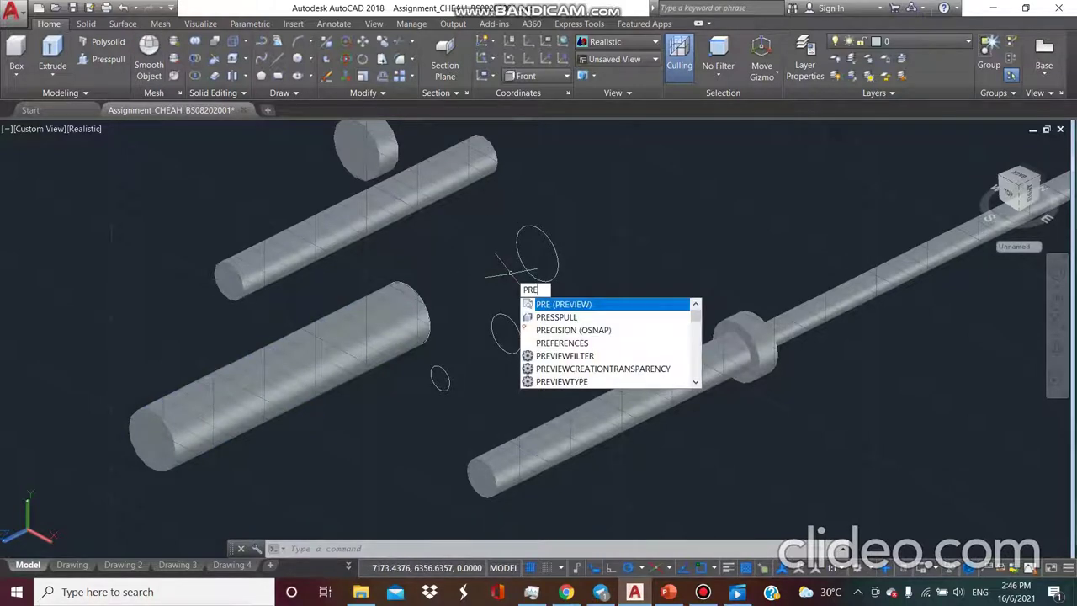
Step: Press-pull the largest circle 100 units into a solid collar cylinder
key(Down)
key(Return)
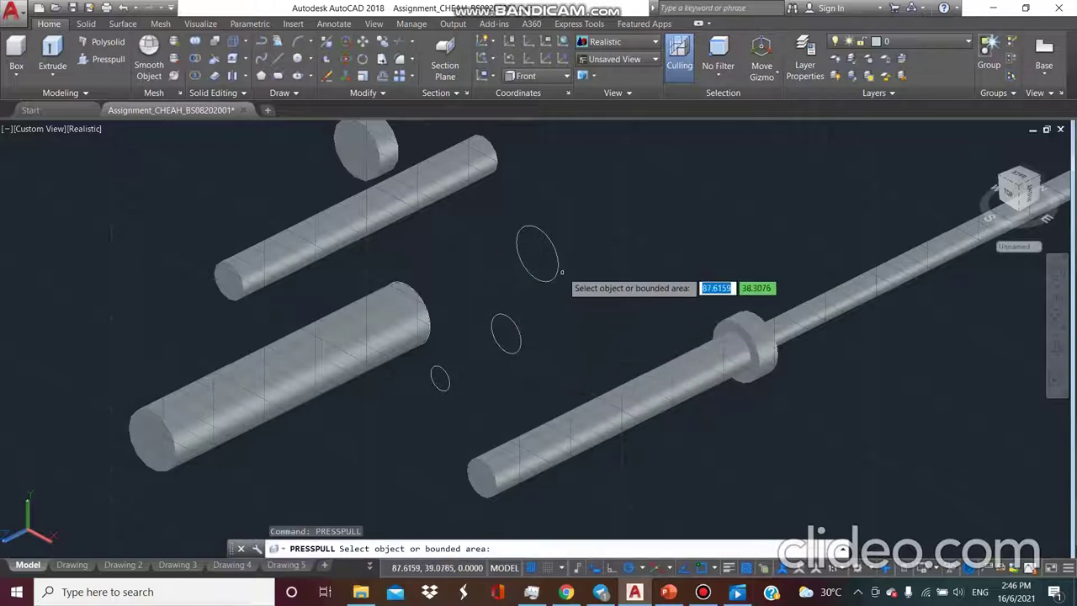
click(556, 265)
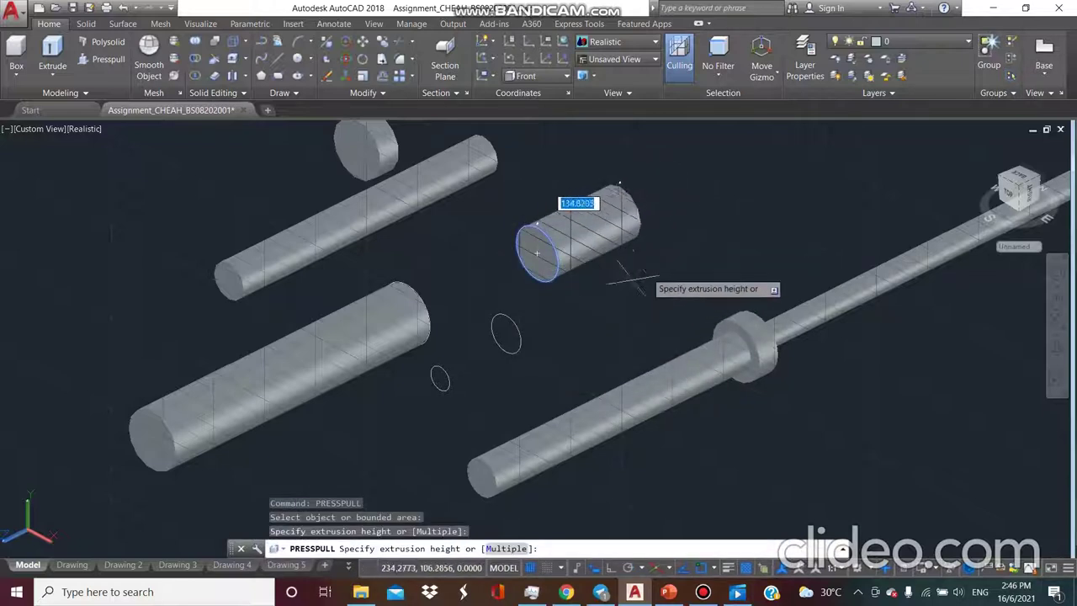
scroll(636, 277, down, 1)
text(323)
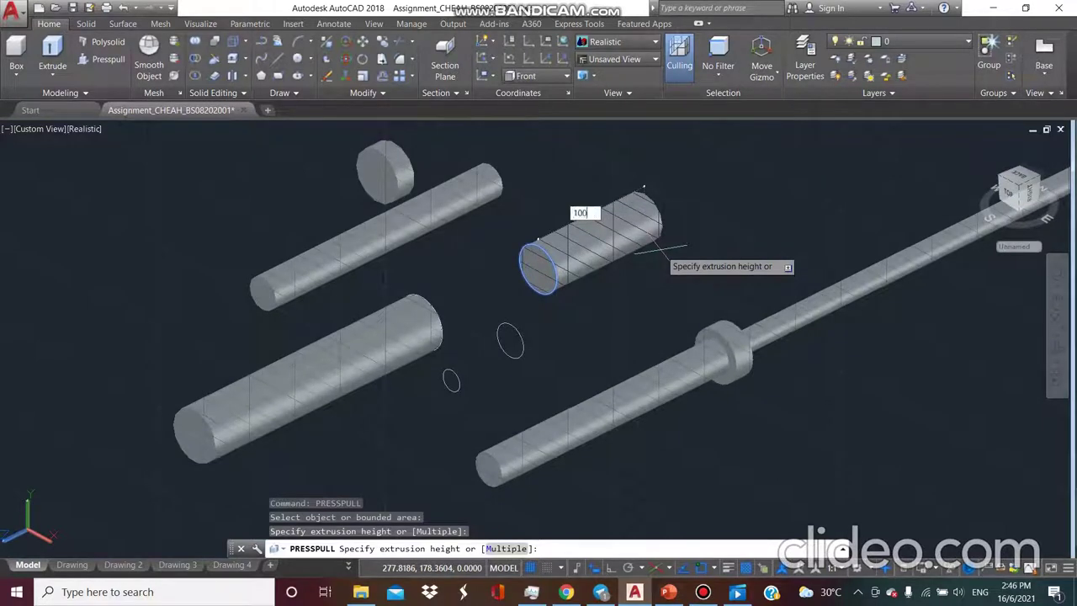
key(Return)
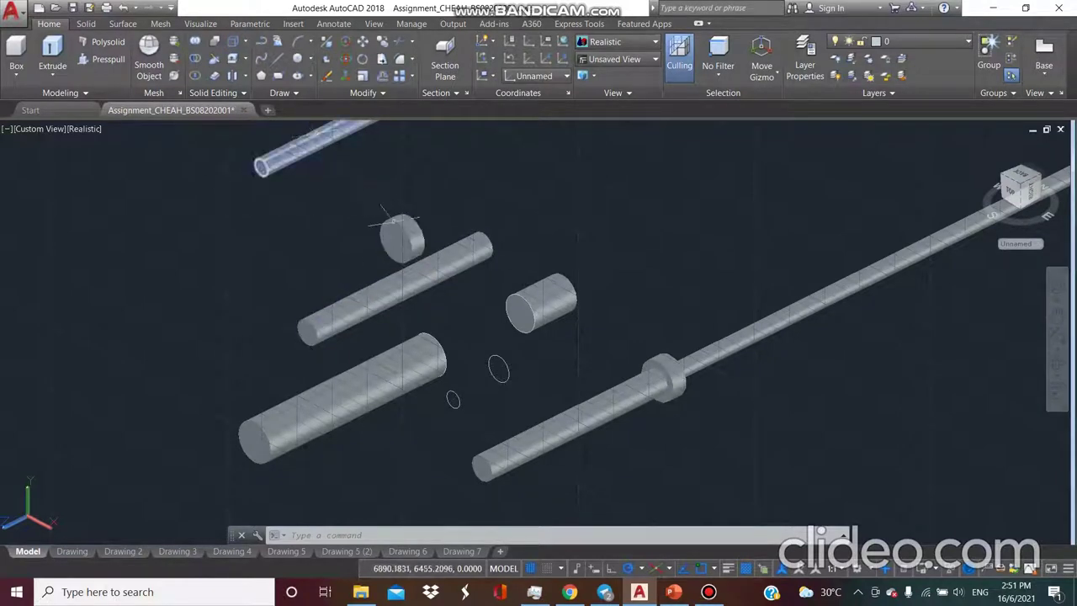
Step: Switch the viewport to 2D Wireframe and zoom in on the parts
click(84, 129)
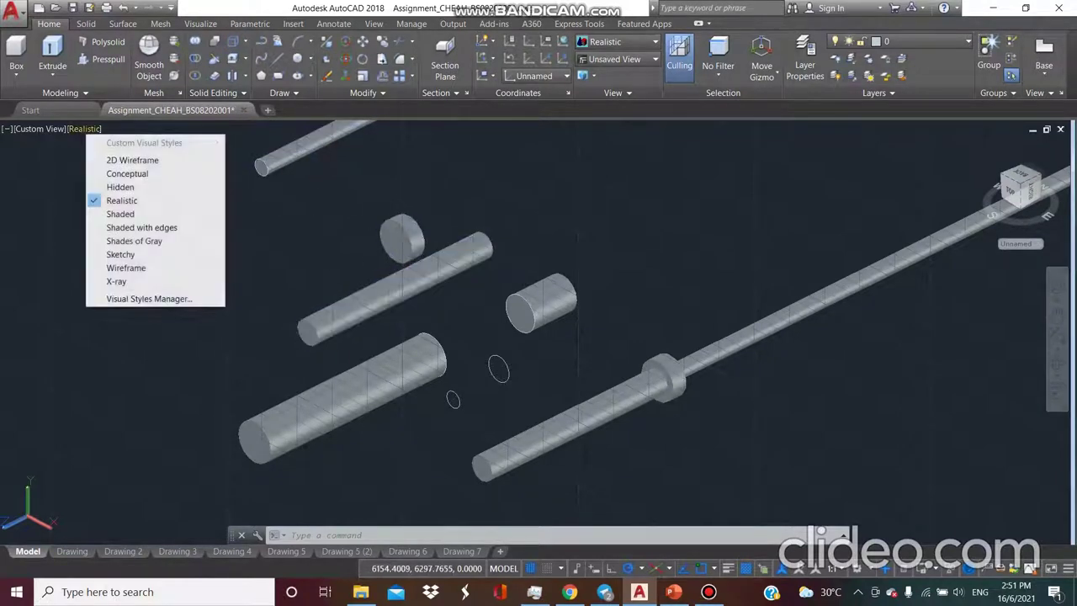
click(132, 160)
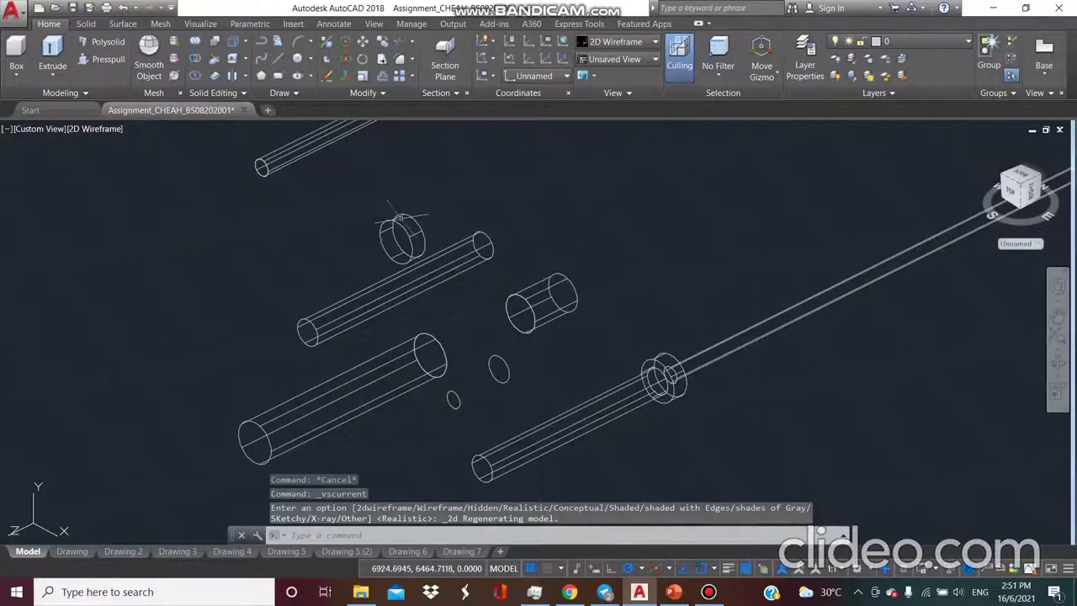
scroll(382, 219, up, 2)
scroll(376, 215, up, 4)
Step: Move the cylinder's end inside the larger ring, then display the model as Realistic
click(793, 401)
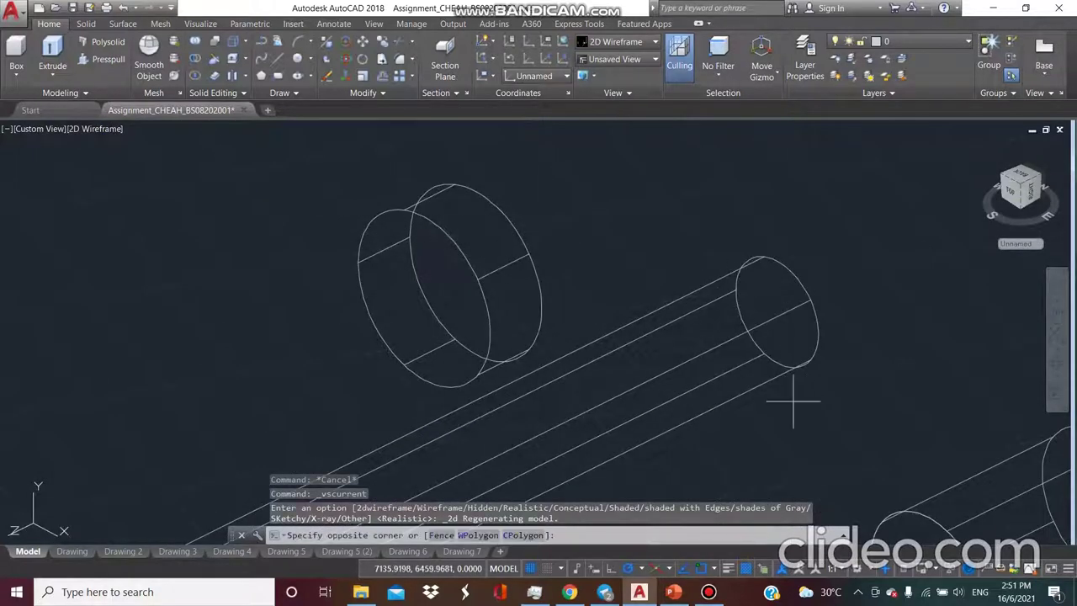
click(649, 270)
right_click(894, 266)
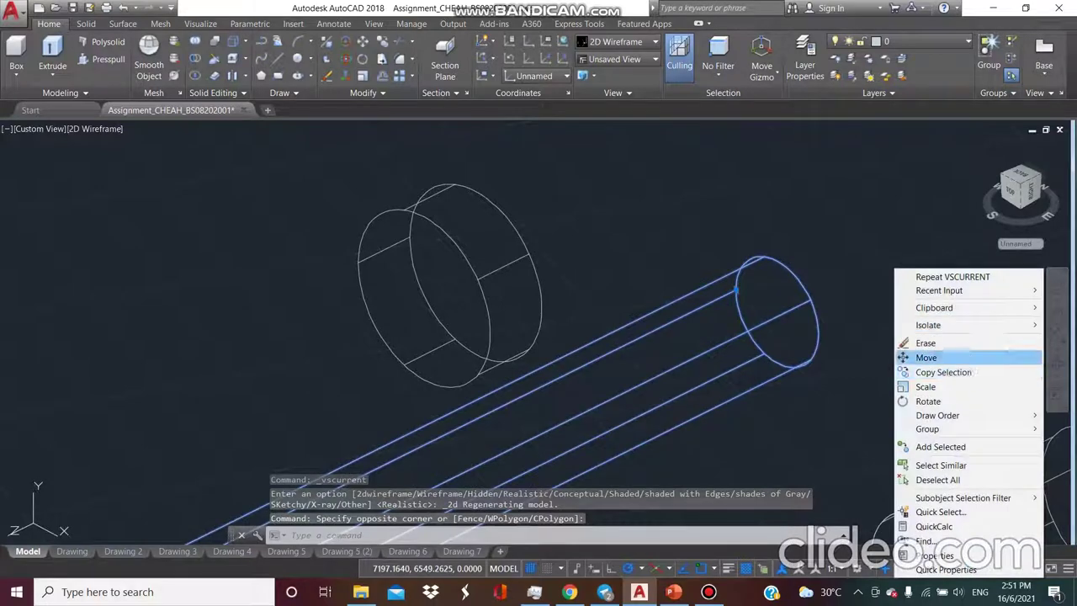
click(921, 356)
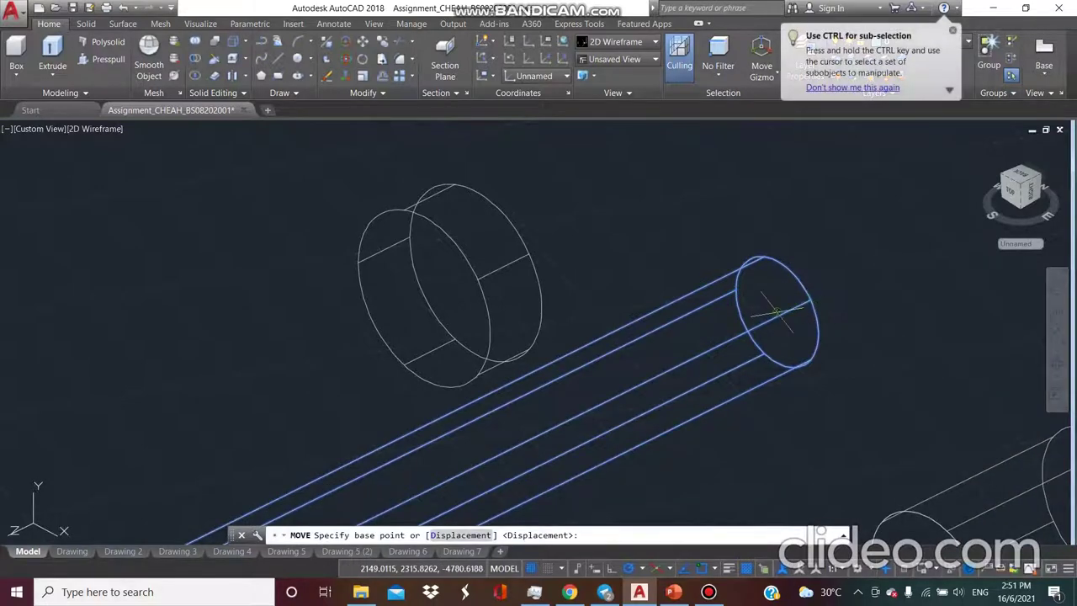
click(776, 313)
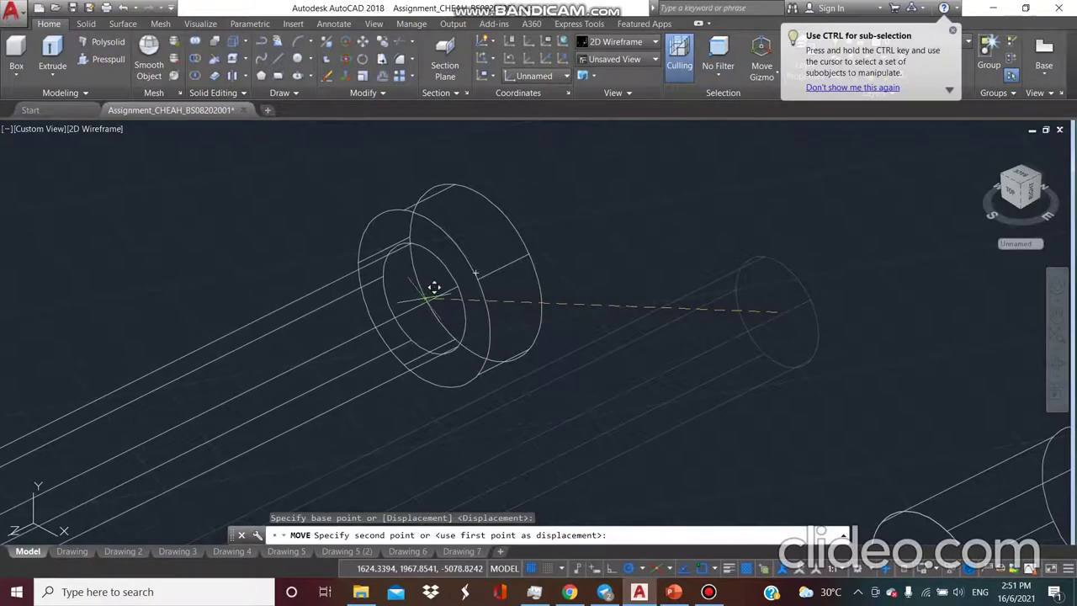
click(426, 313)
scroll(426, 316, down, 4)
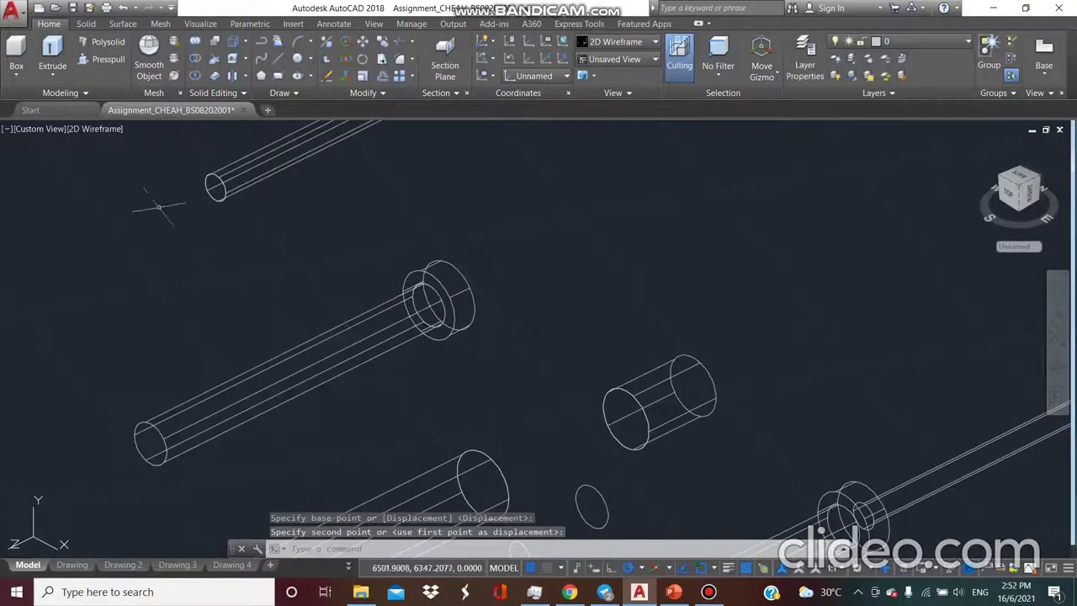
click(95, 129)
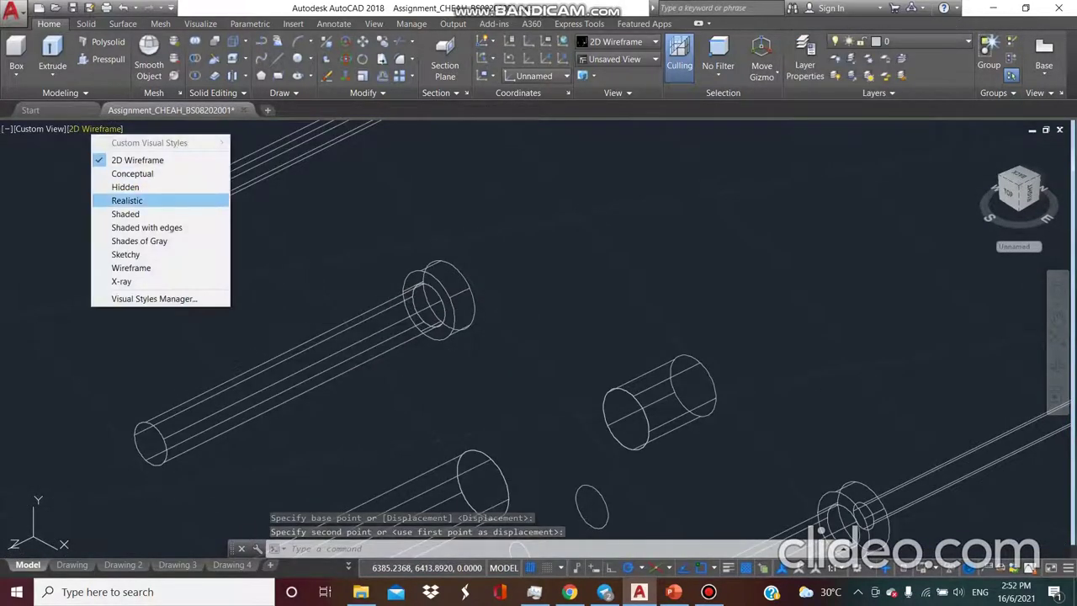
click(127, 200)
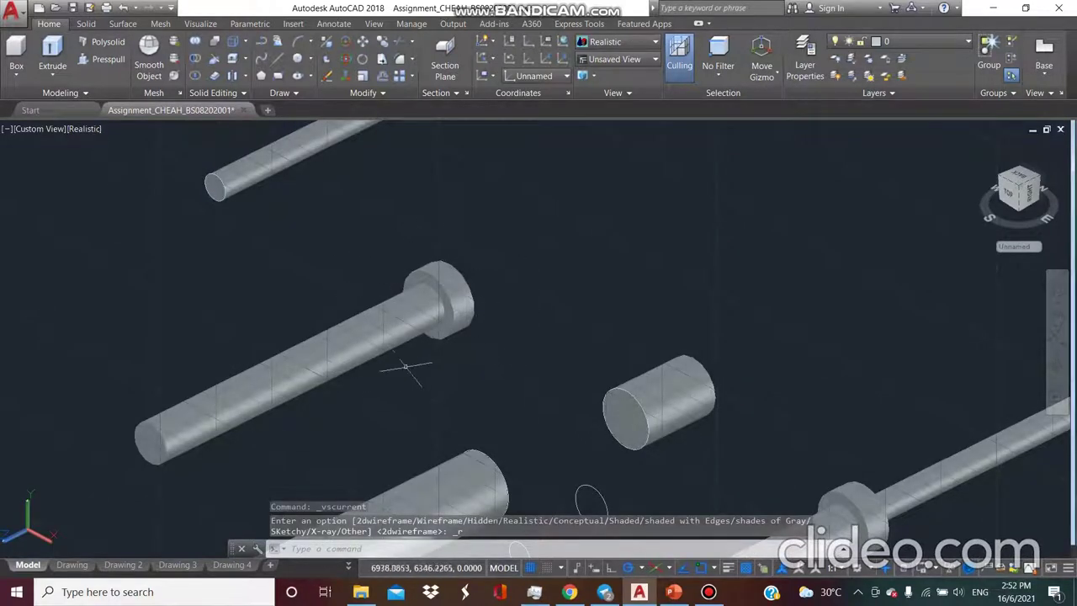
Step: In wireframe, move the collared rod so its end snaps onto the long bar's end
click(84, 128)
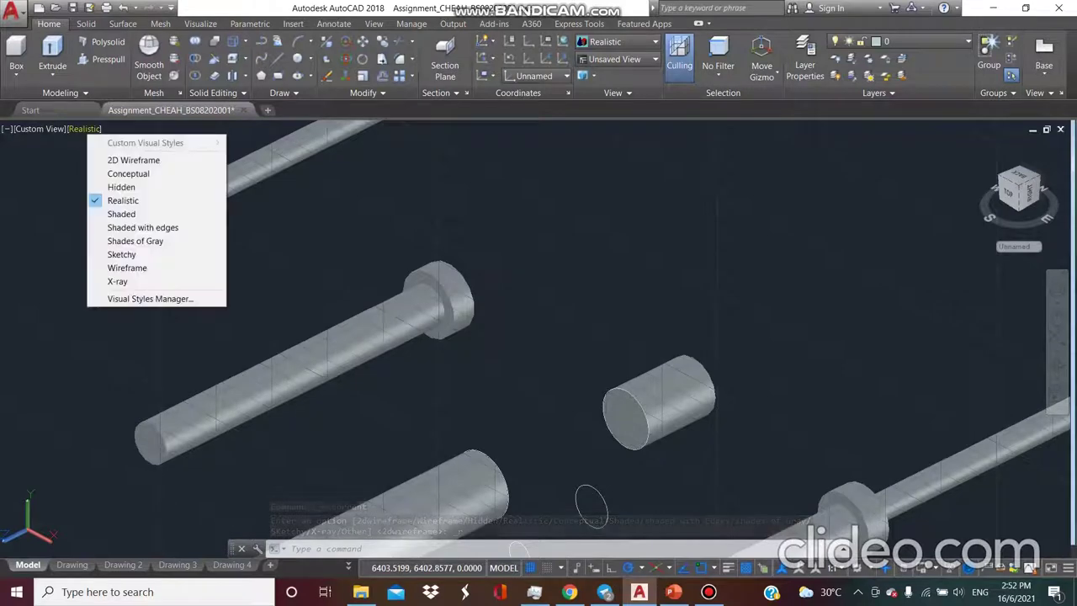
click(126, 160)
click(488, 356)
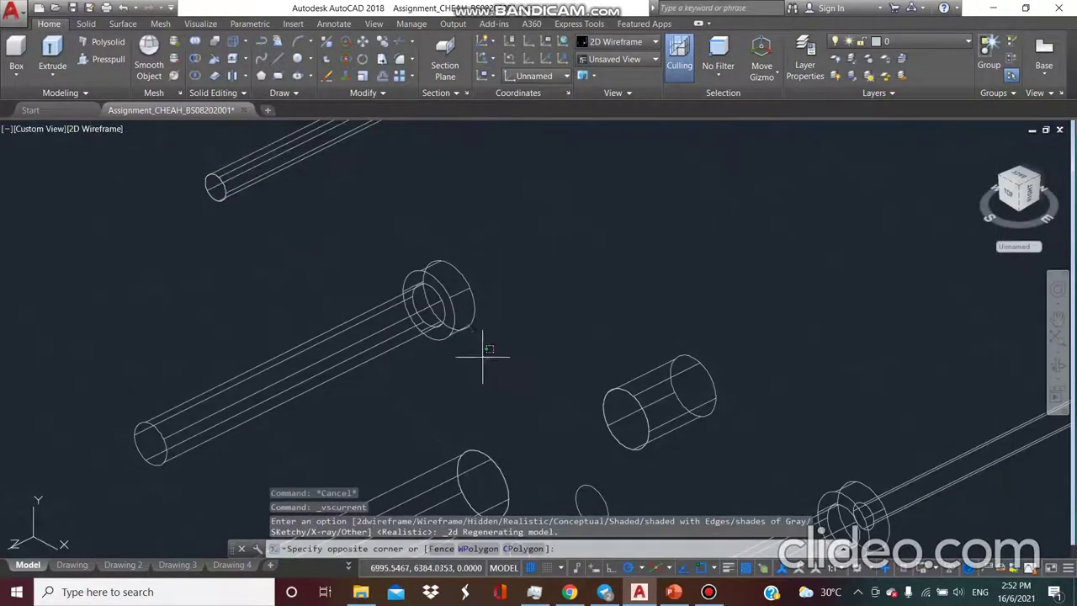
click(348, 241)
right_click(580, 284)
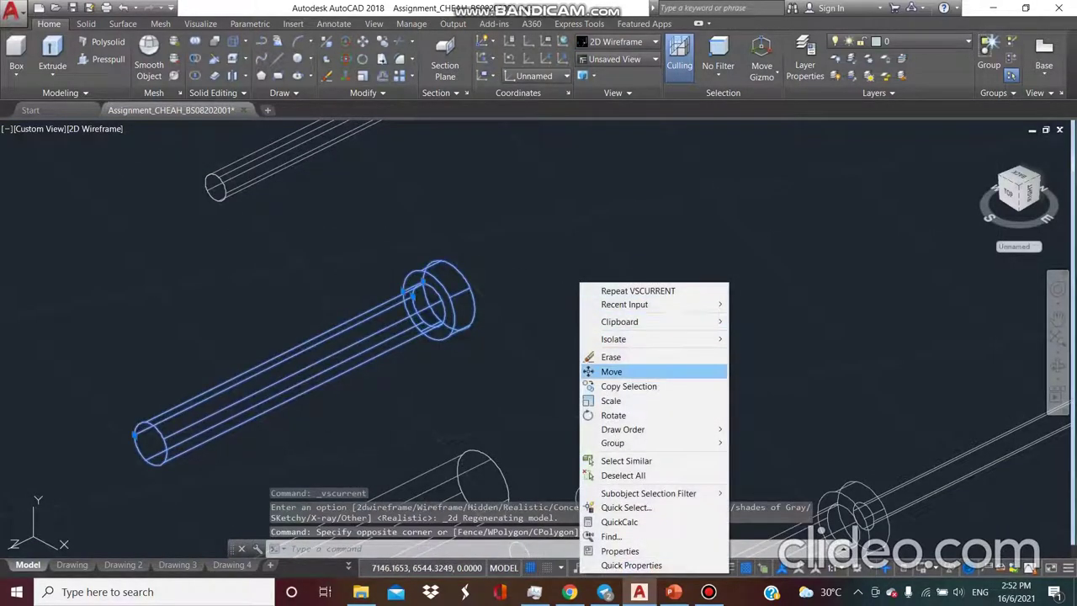
click(612, 371)
scroll(521, 336, up, 5)
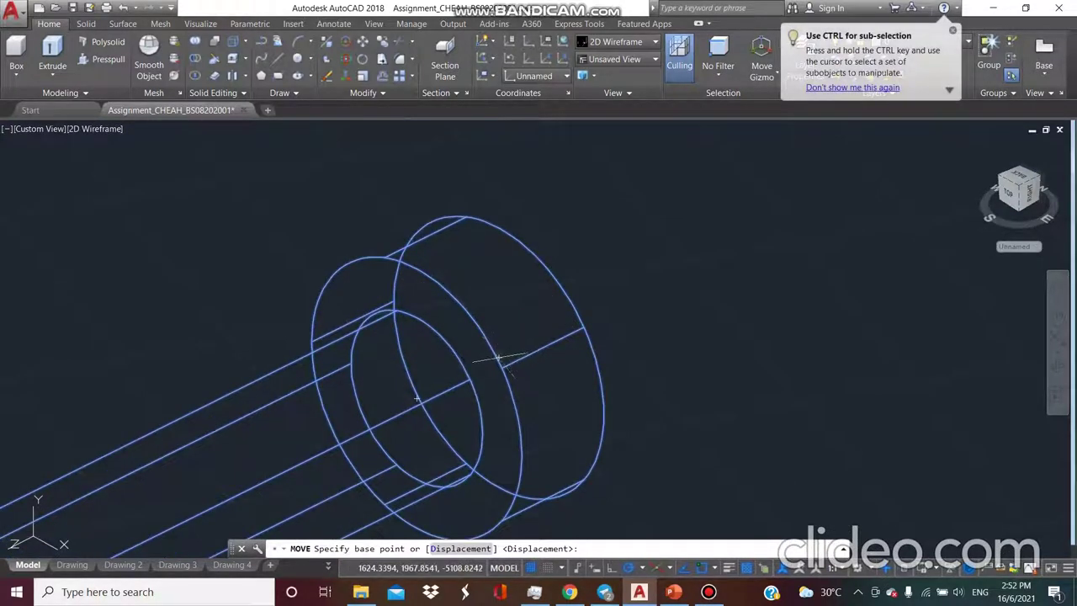
click(511, 367)
scroll(511, 368, down, 3)
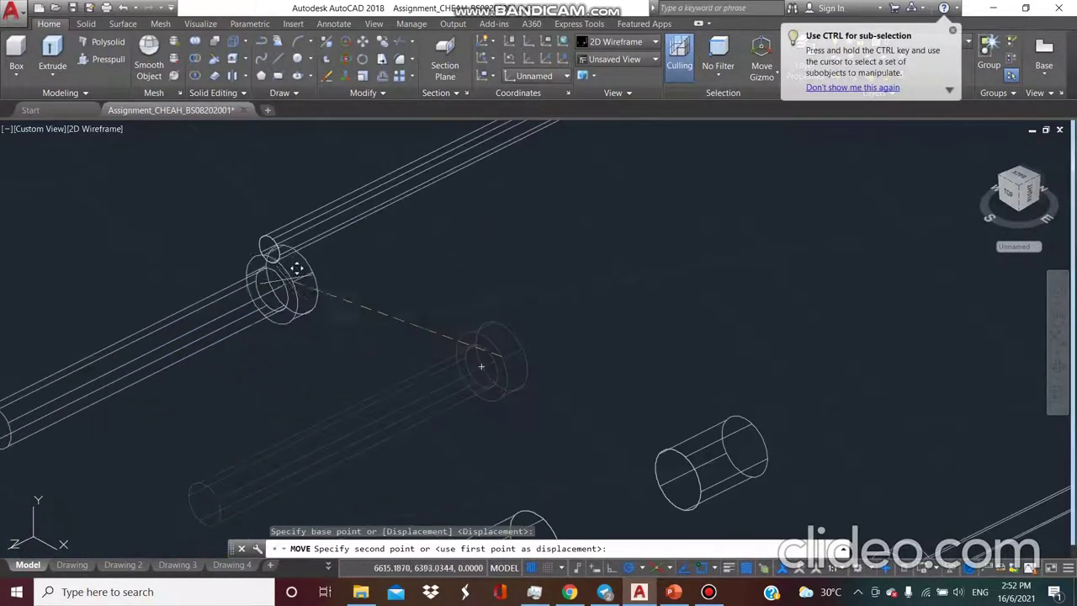
scroll(250, 254, up, 4)
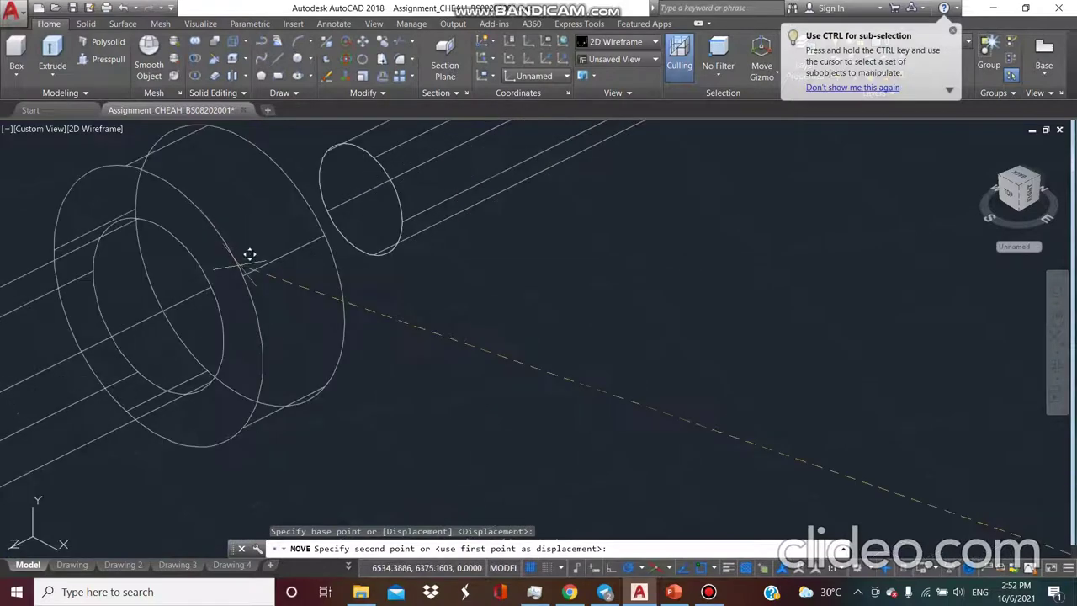
click(372, 188)
scroll(373, 187, down, 2)
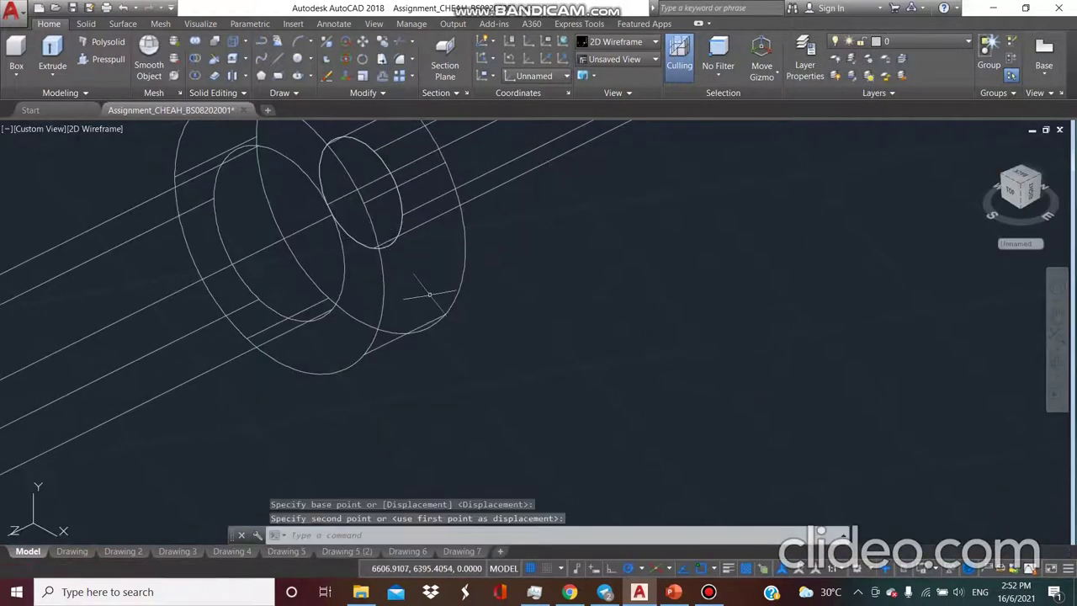
scroll(392, 301, down, 3)
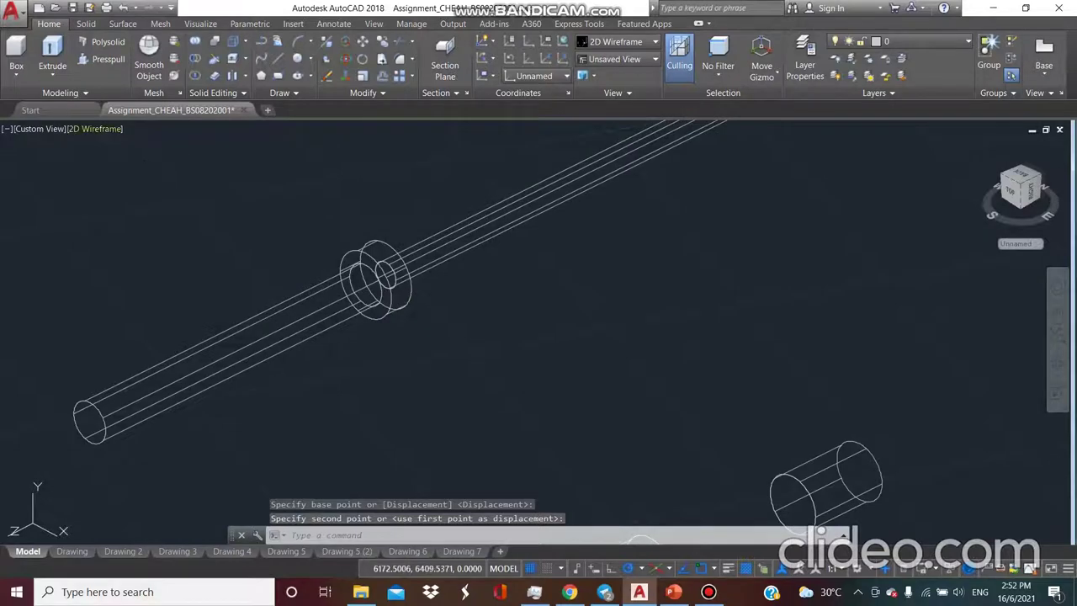
Step: Display the assembled bar in the Realistic visual style
click(95, 129)
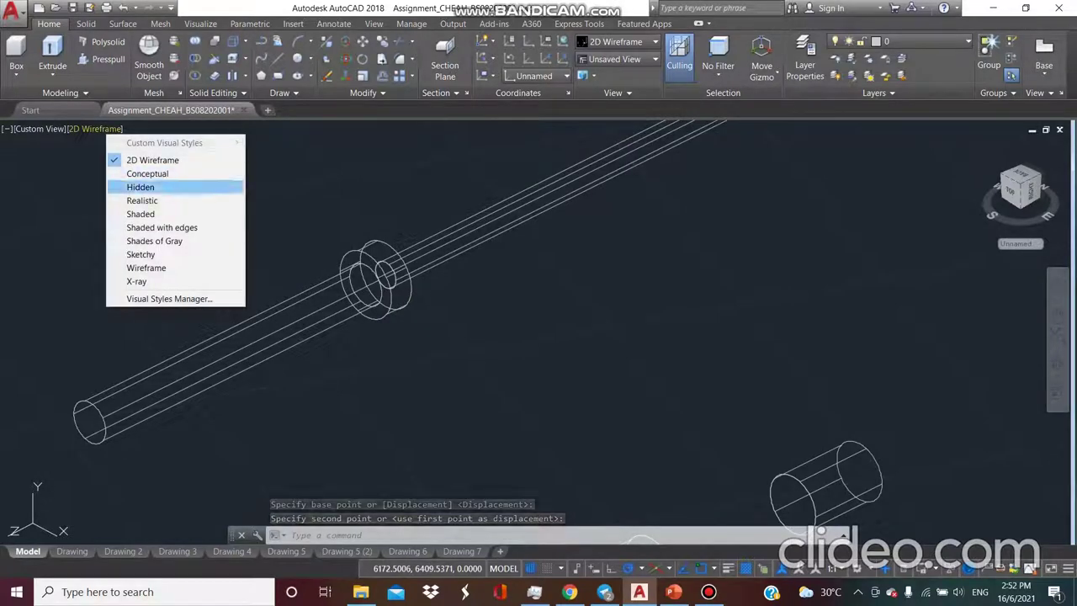
click(141, 200)
scroll(445, 289, down, 2)
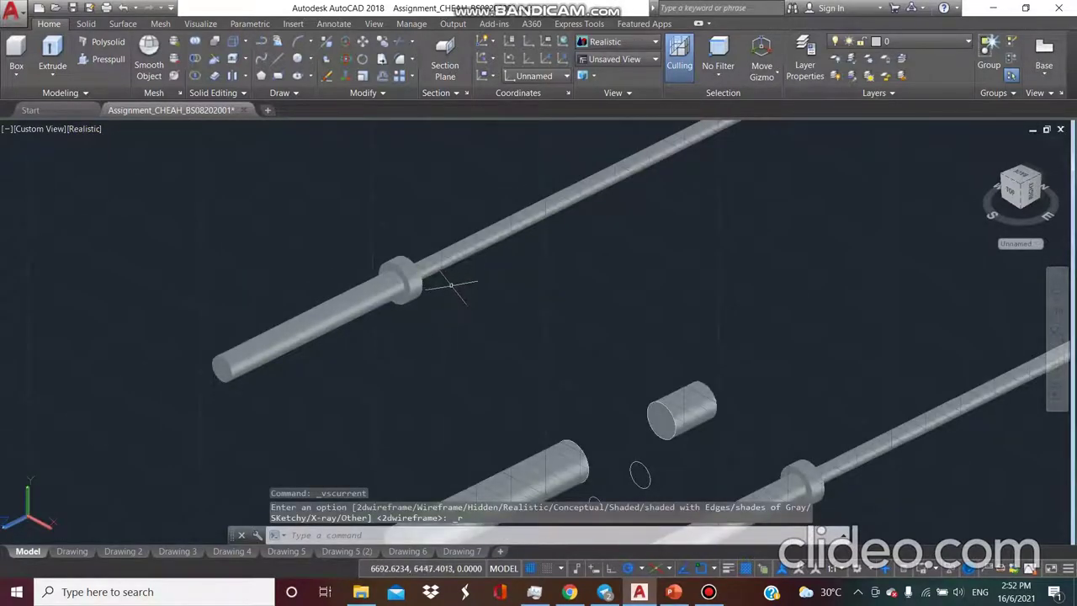
scroll(512, 211, down, 2)
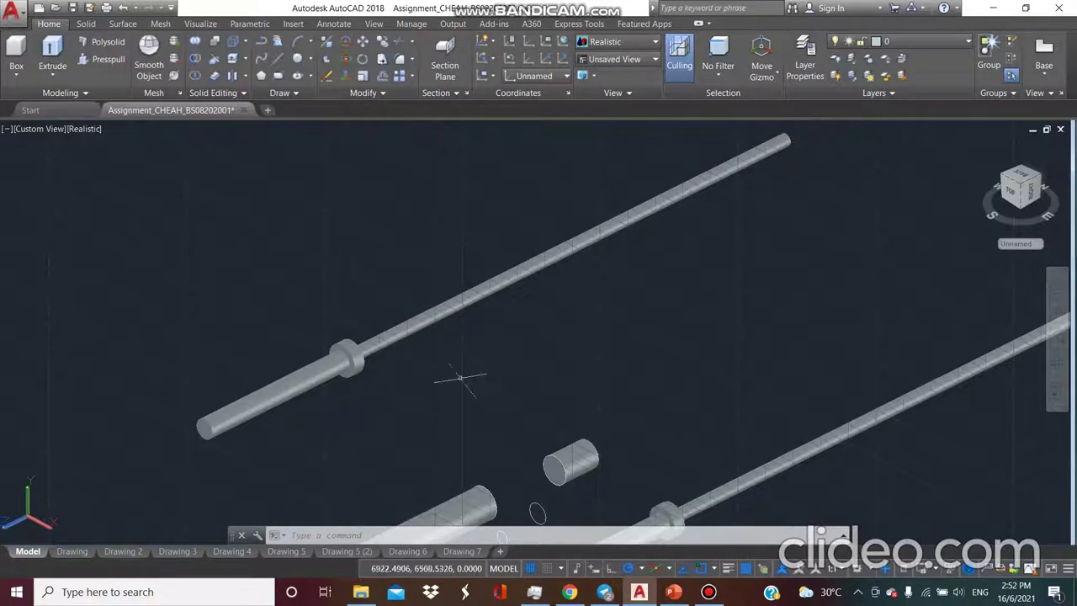
Step: Start a UNION on the long bar and short rod, then cancel the attempt
click(406, 392)
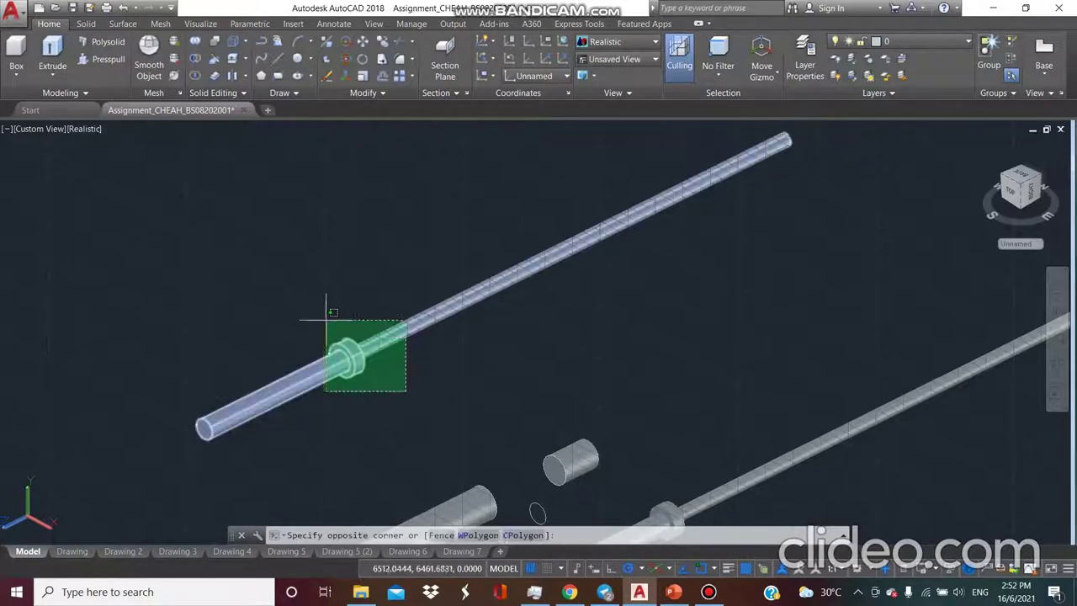
click(326, 320)
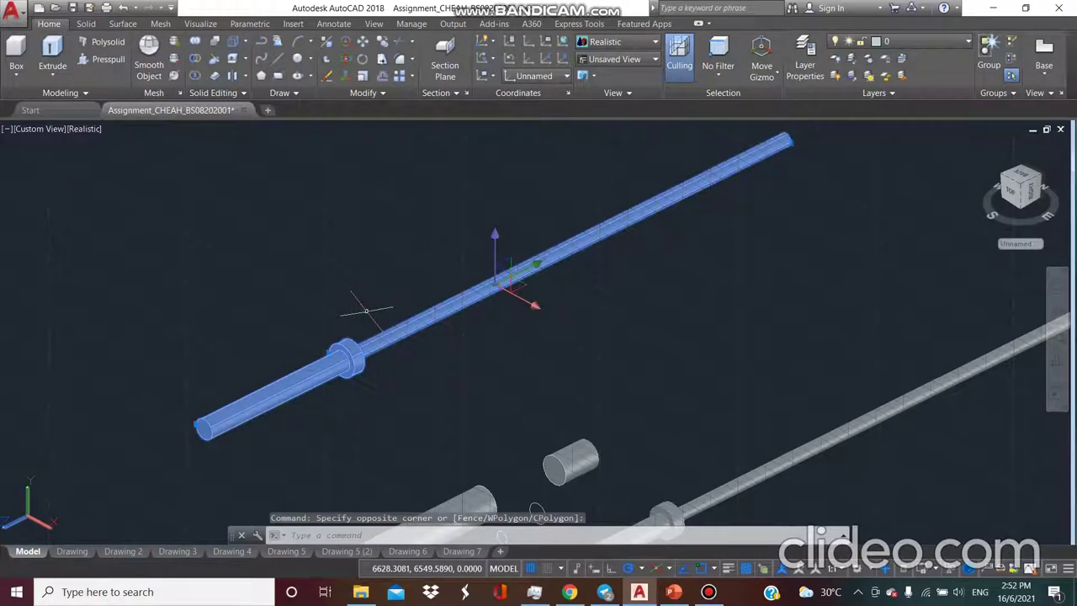
text(u)
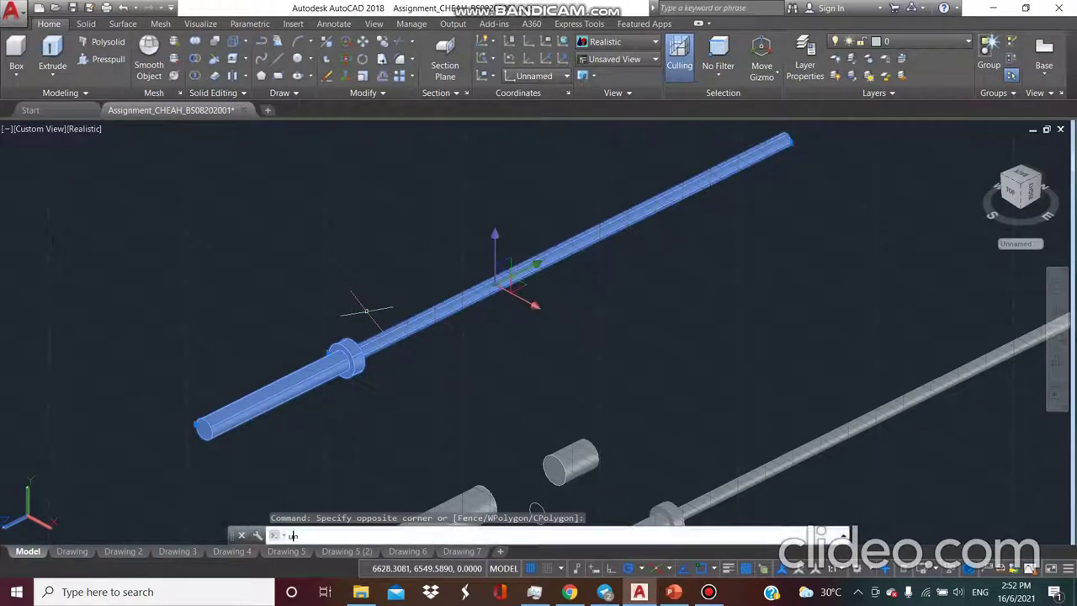
text(nion)
key(Return)
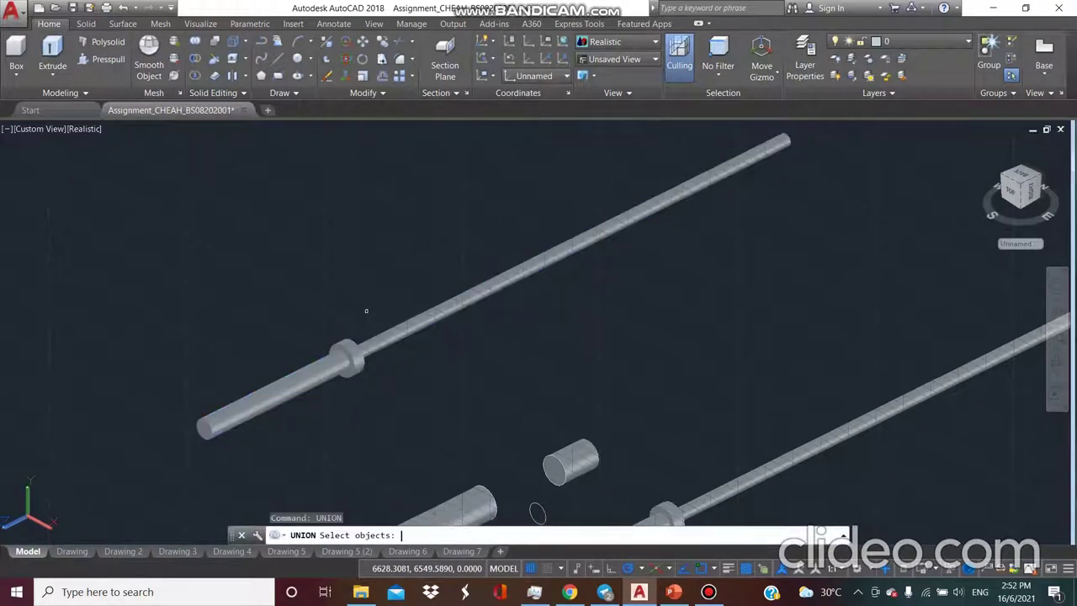
scroll(366, 310, up, 2)
click(483, 301)
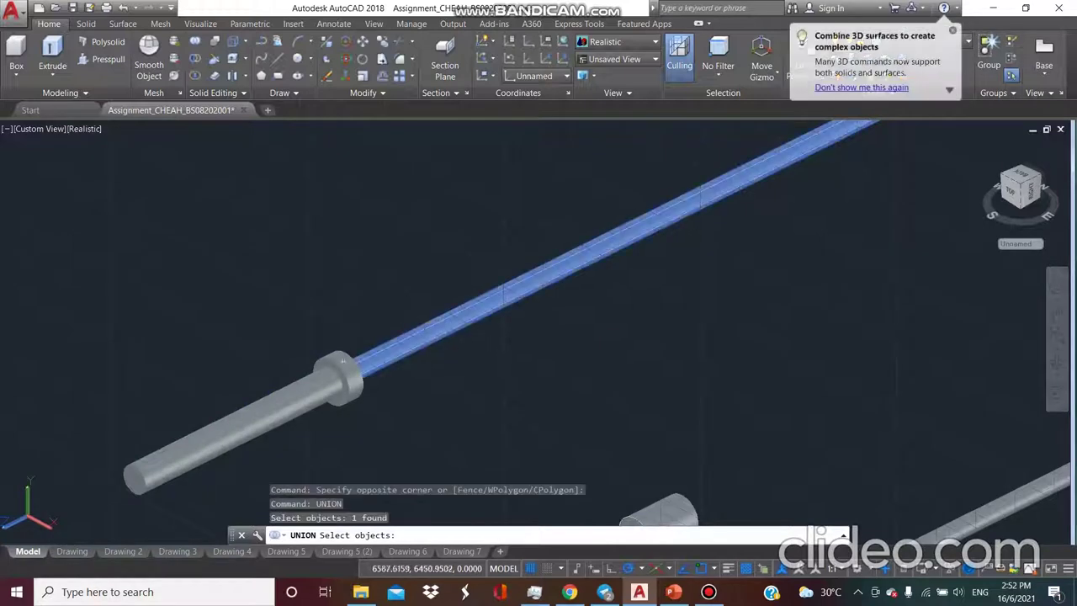
click(345, 376)
scroll(345, 376, down, 3)
key(Escape)
click(322, 387)
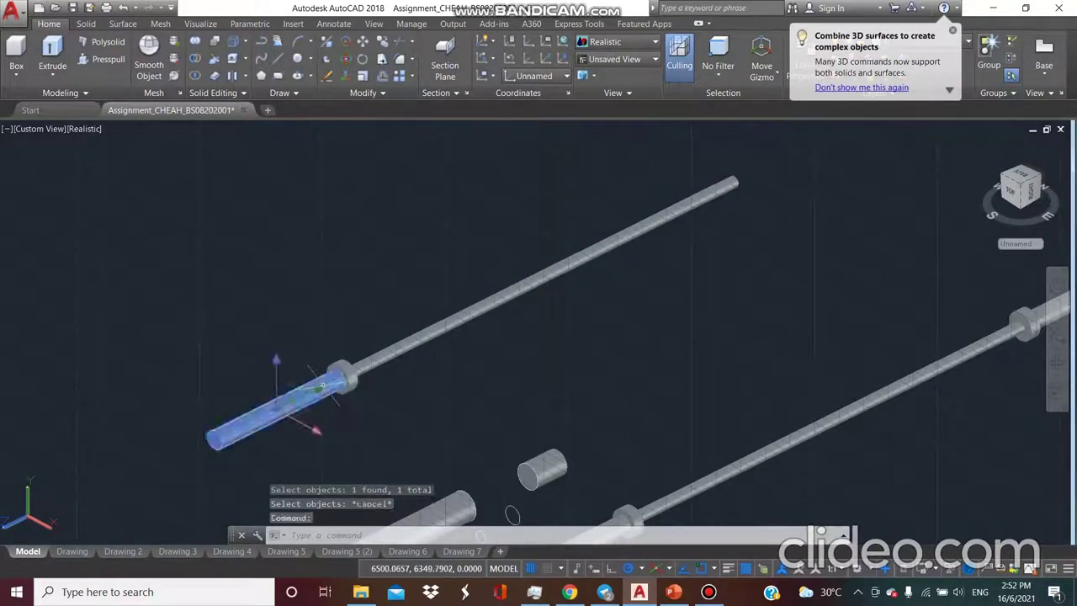
key(Escape)
Step: UNION the short left rod, collar and long bar into one solid
text(union)
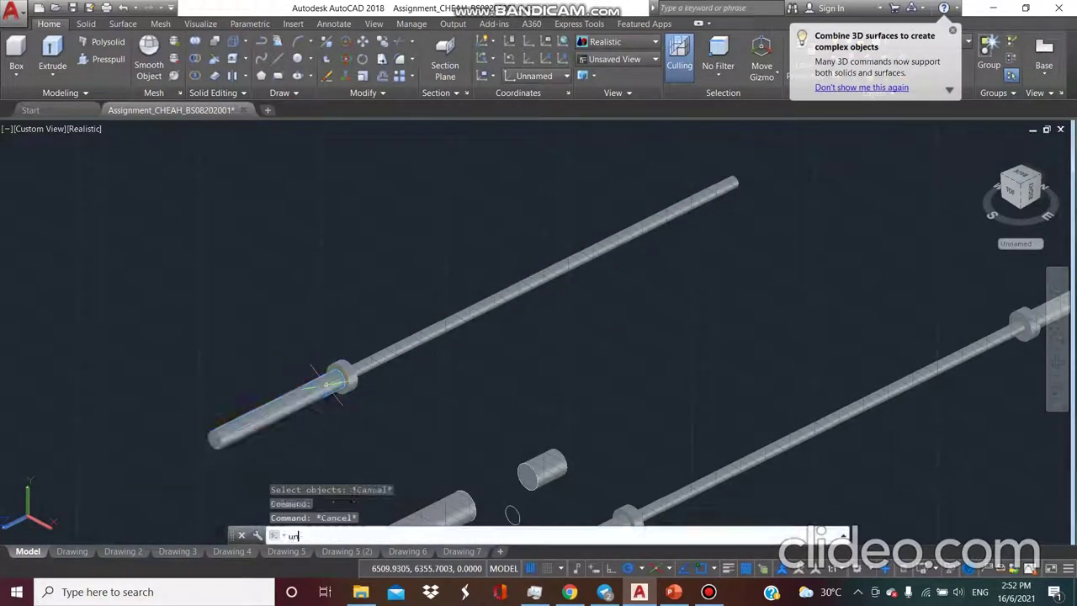
key(Return)
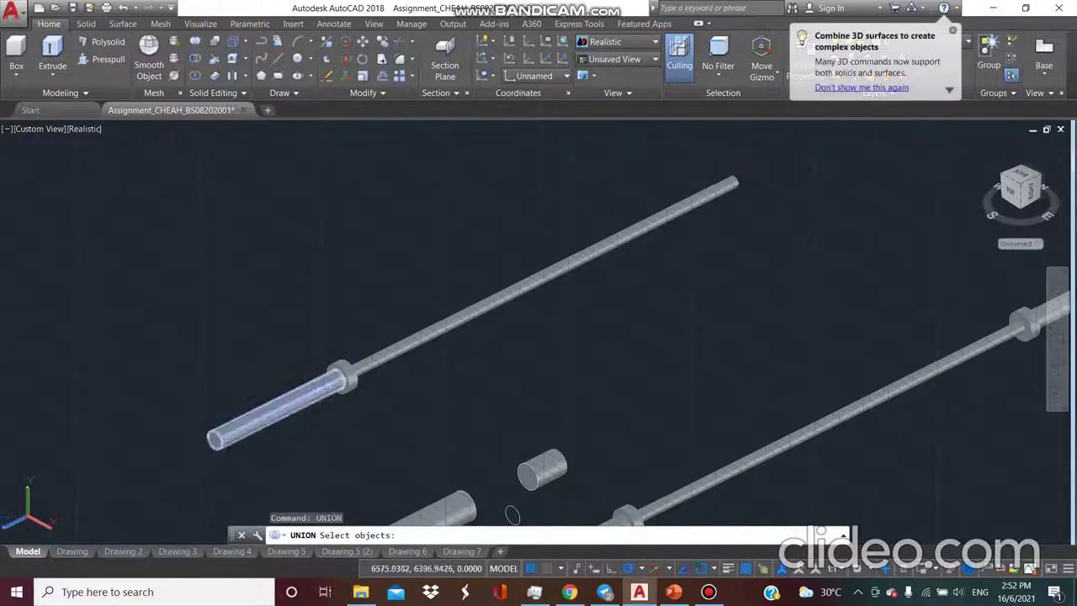
click(316, 386)
click(341, 377)
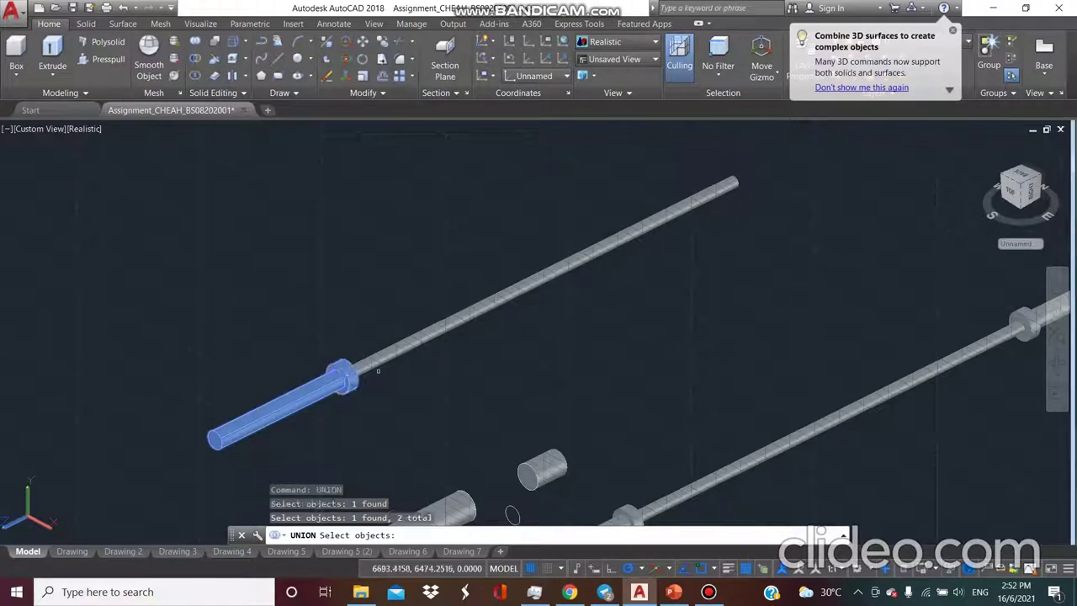
click(387, 353)
key(Return)
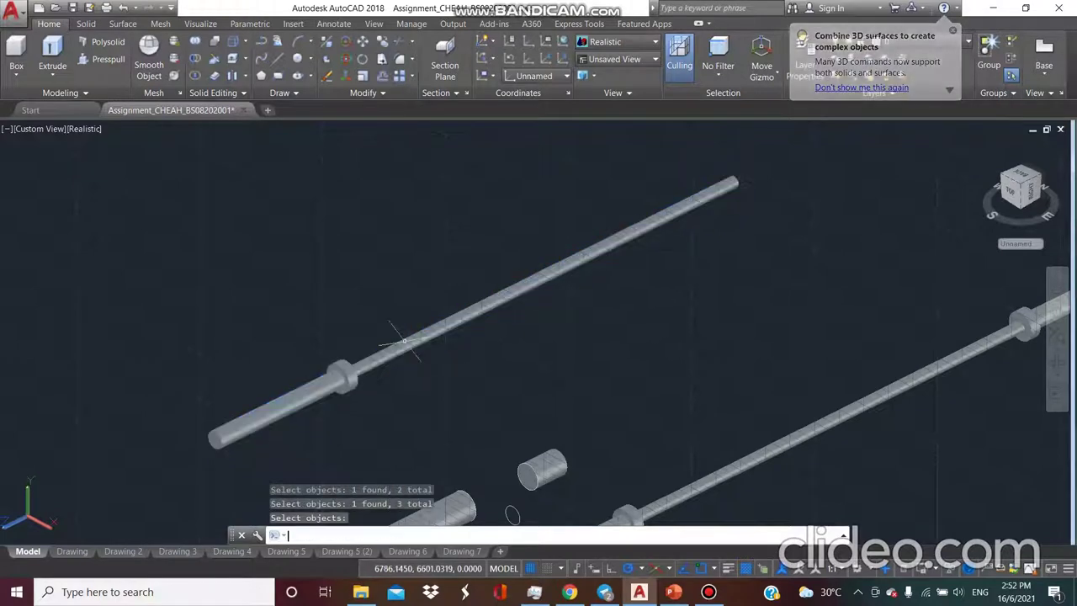
Step: Select the merged bar to confirm it is a single solid, then deselect it
click(400, 391)
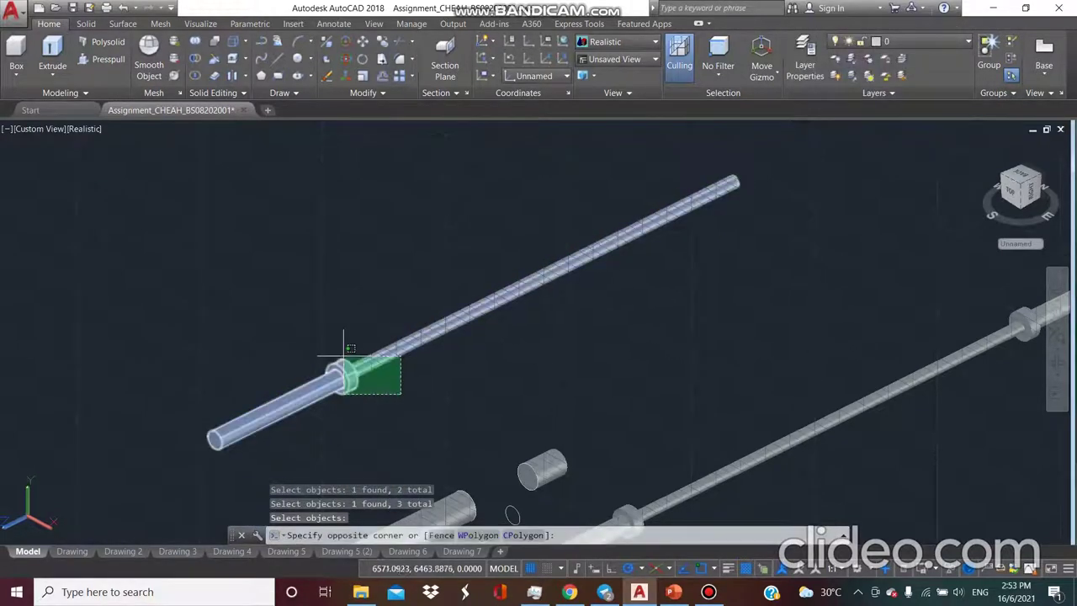
click(341, 354)
click(412, 363)
key(Escape)
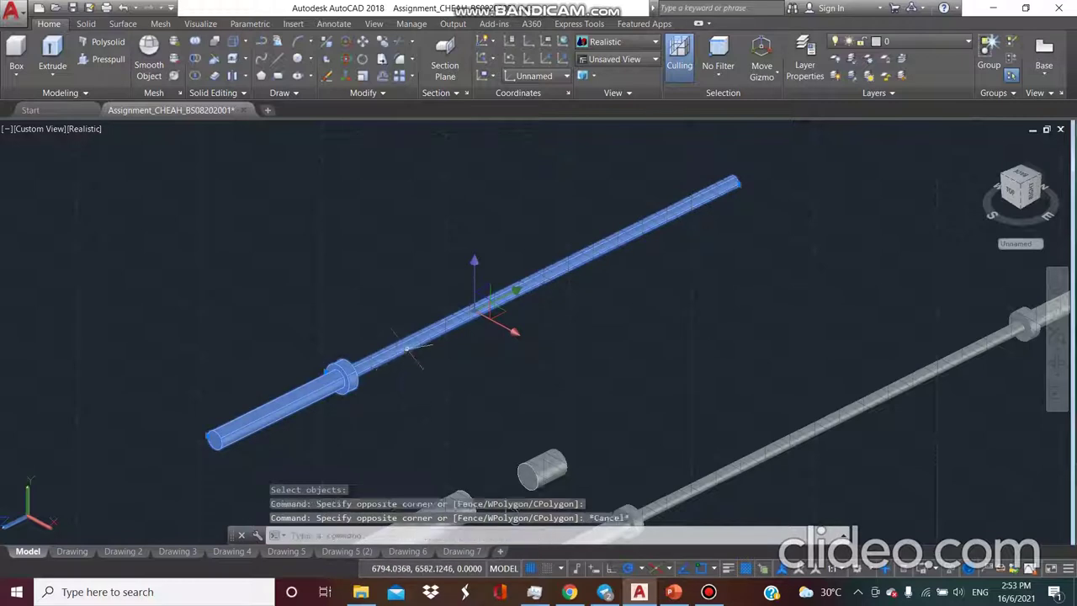
key(Escape)
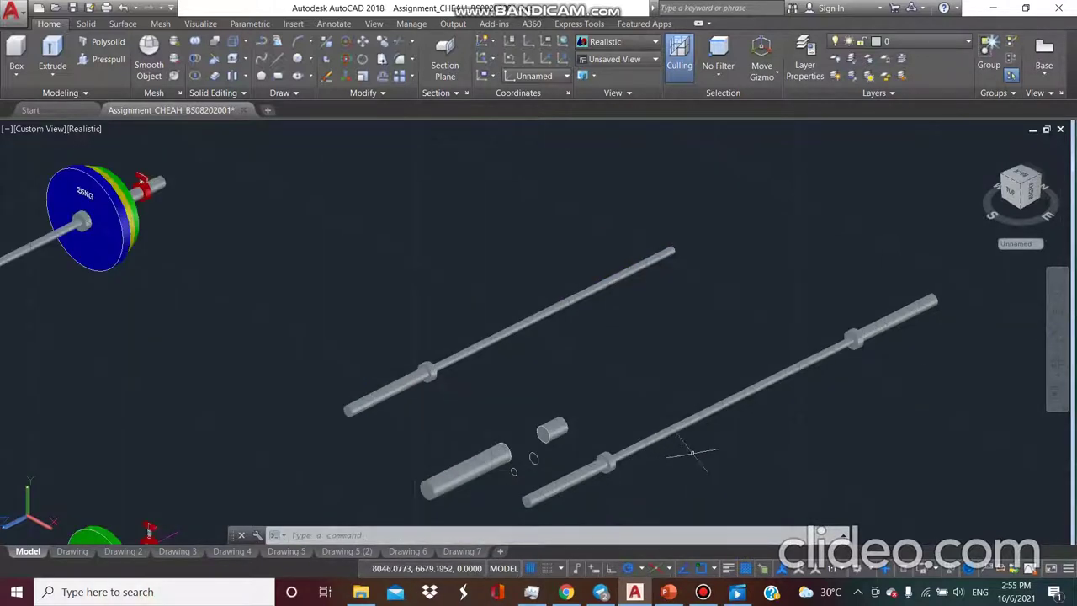
scroll(695, 449, up, 3)
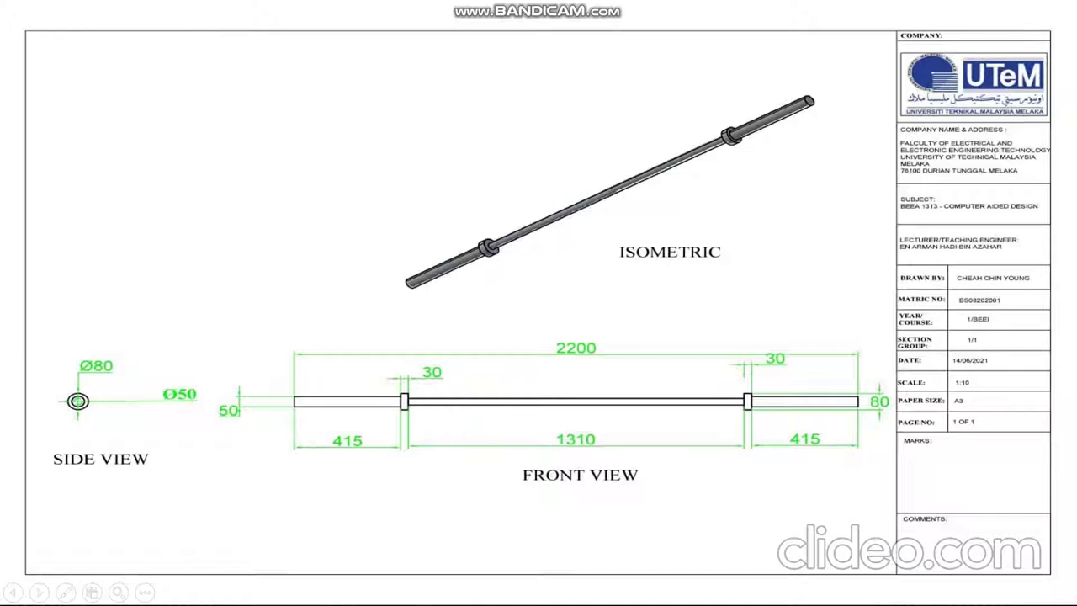
Step: Advance to the 'Weight Plates Characteristics' title slide
key(Right)
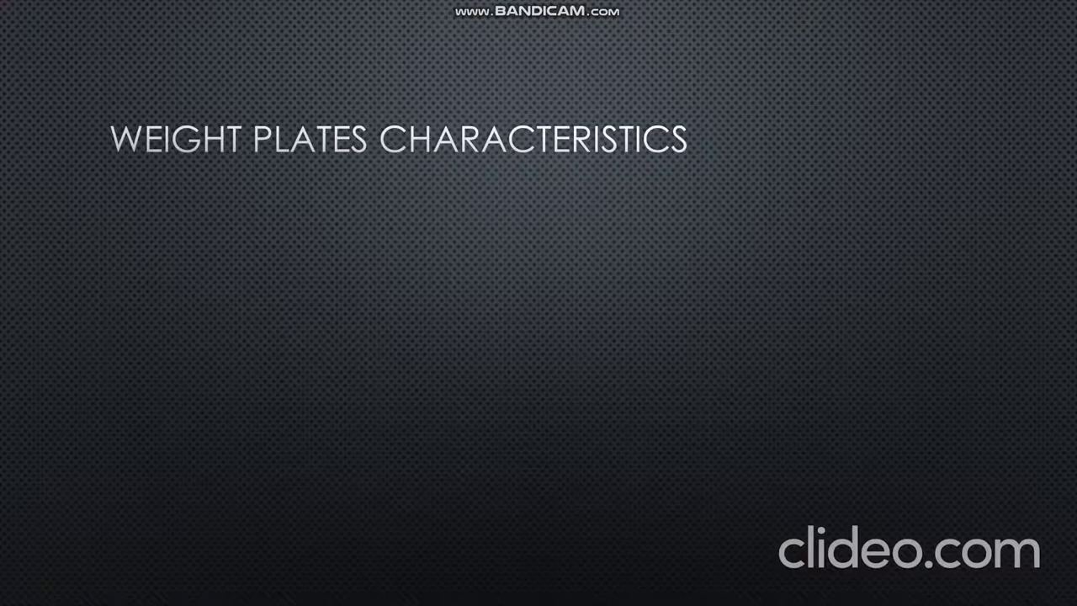
Step: Advance the slideshow to show the Sizing and Dimension caption and the weight-plate table
key(Right)
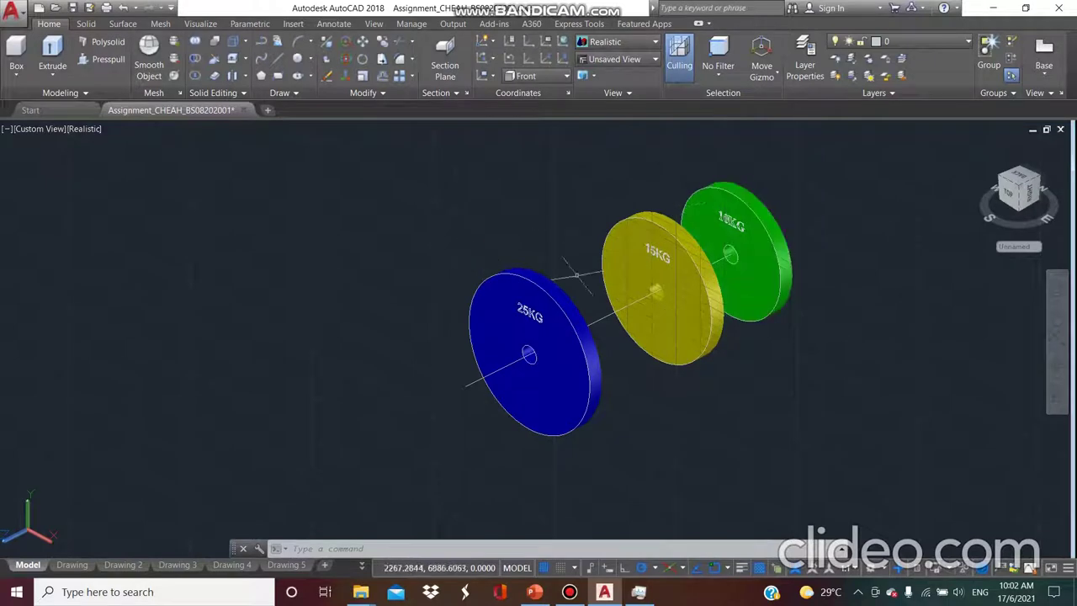
Step: Draw a 450-diameter circle centred left of the three coloured plates, after one cancelled attempt
click(625, 313)
key(Escape)
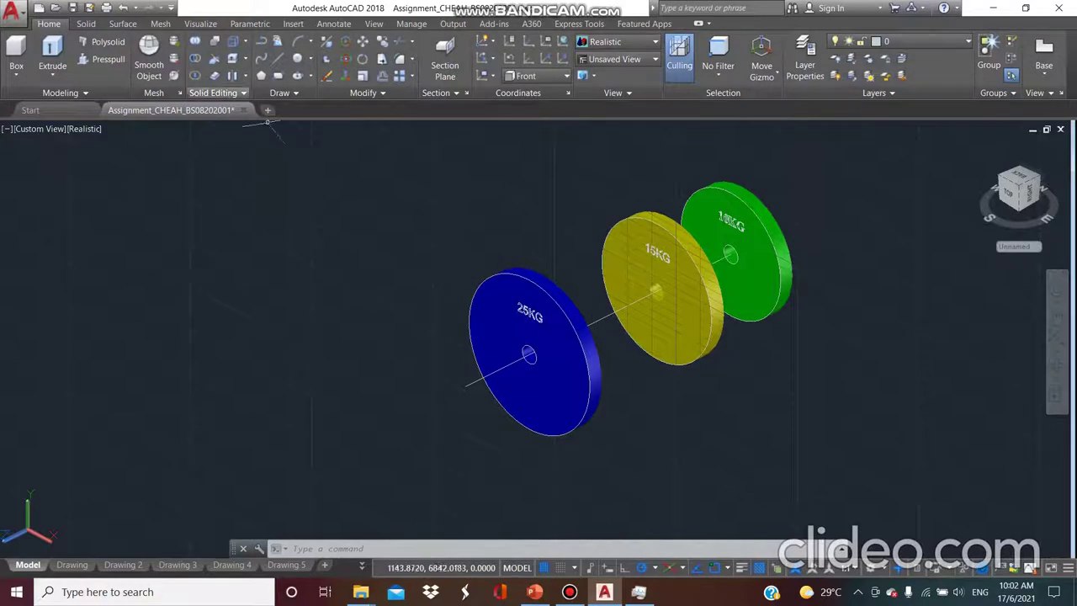
click(297, 58)
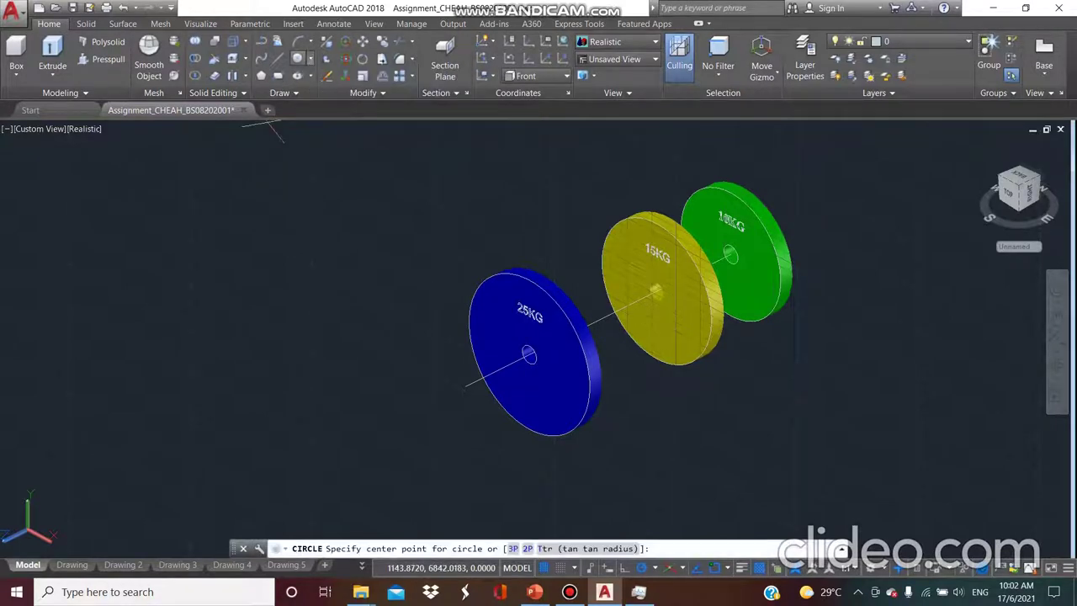
click(359, 250)
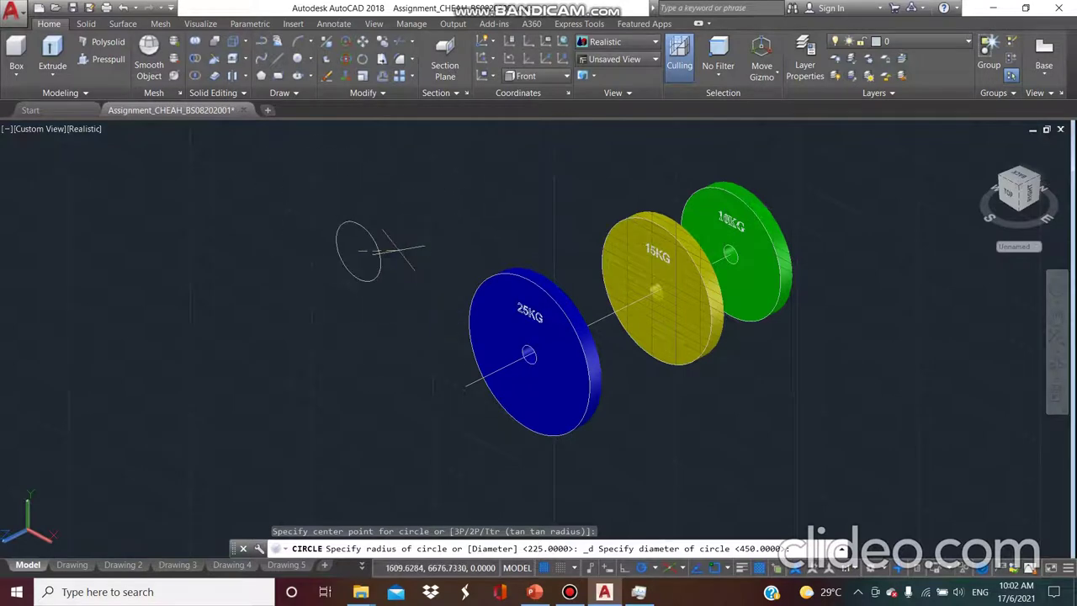
key(Escape)
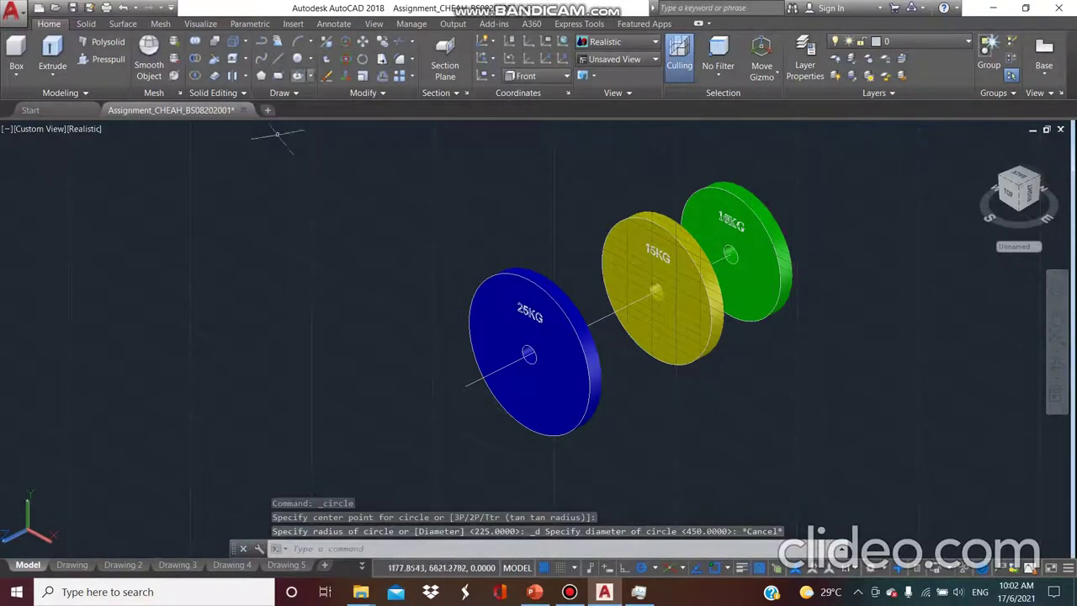
key(Return)
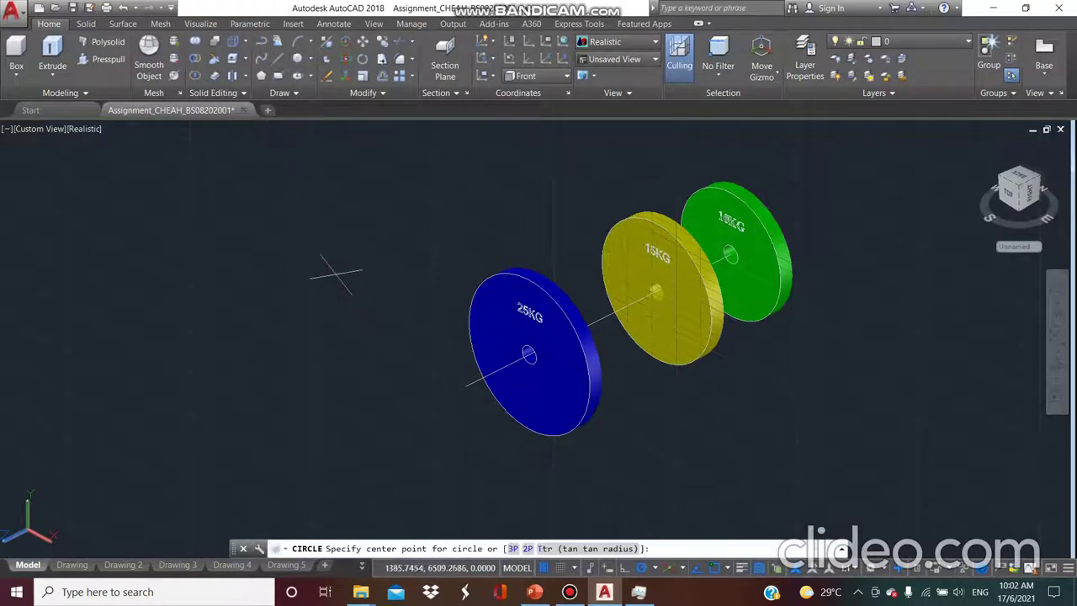
click(334, 272)
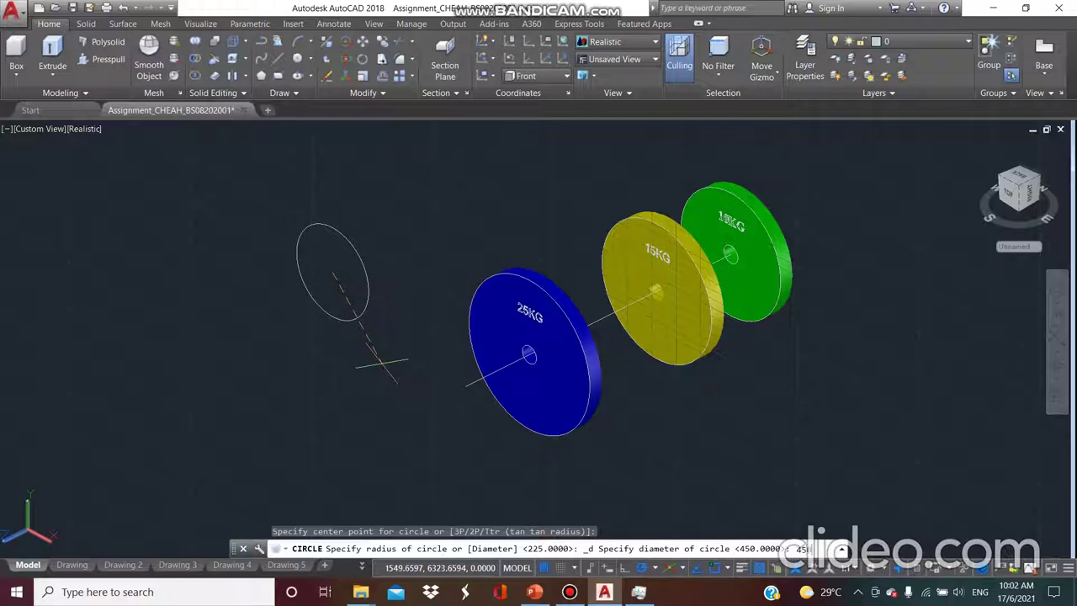
text(450)
key(Return)
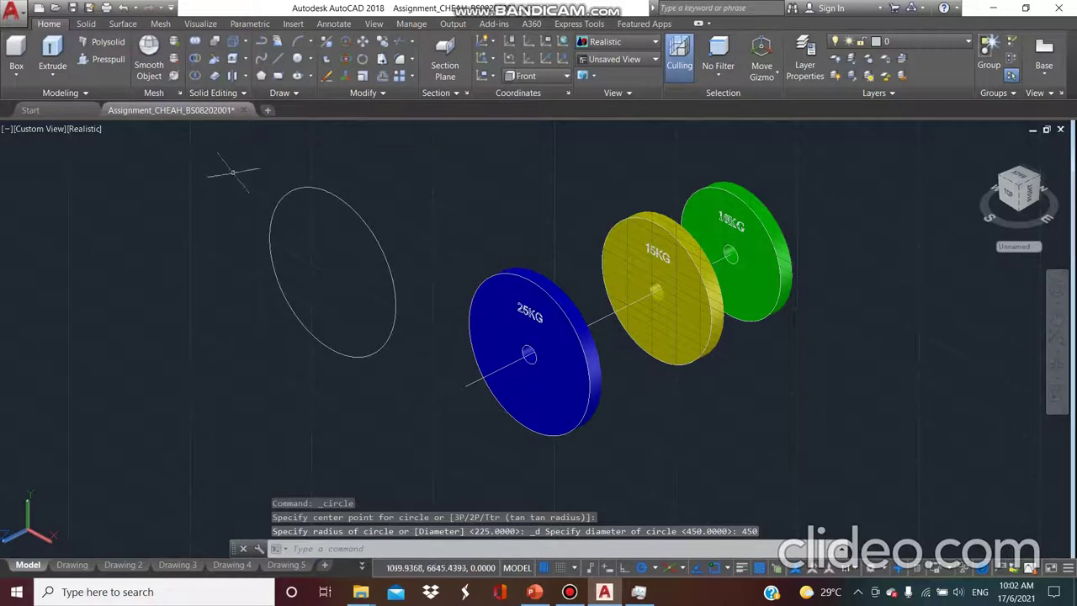
click(103, 59)
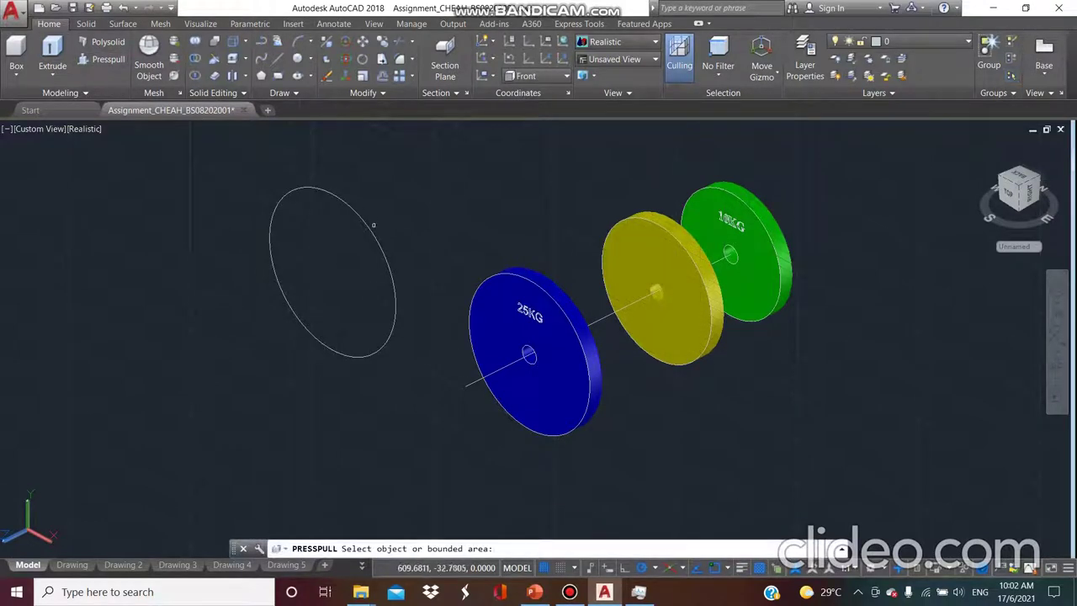
Step: Press-pull the circle 41 thick and draw a 50-diameter circle at the disk's centre
click(370, 227)
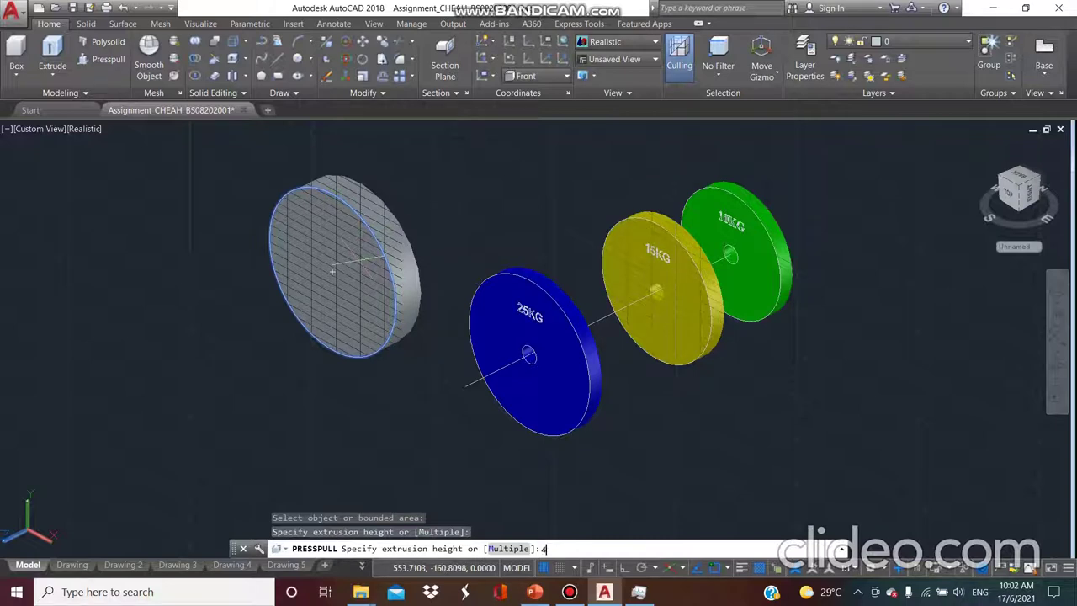
key(Return)
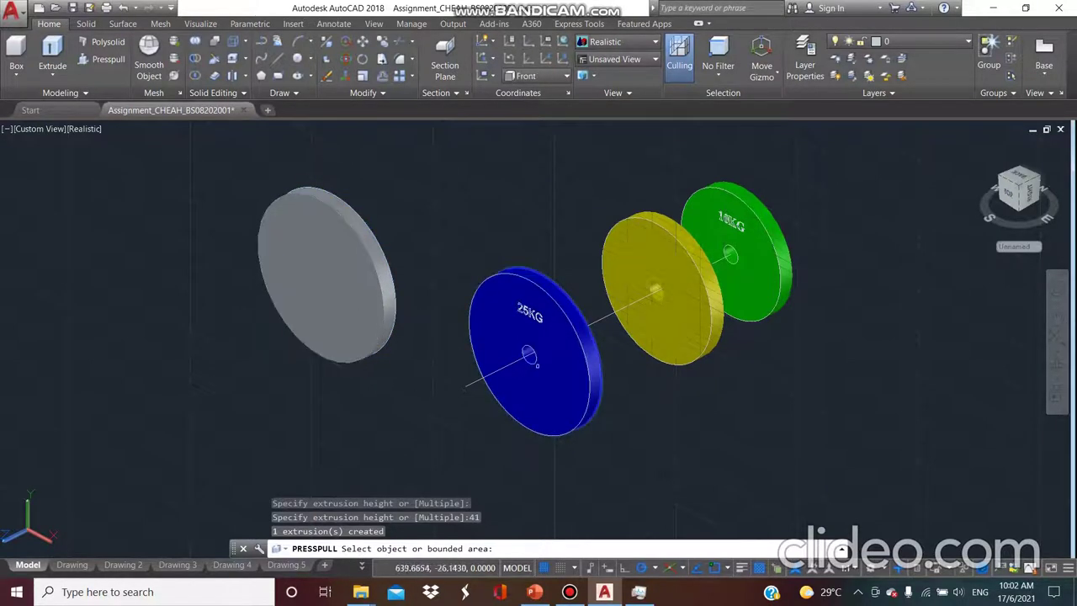
click(297, 58)
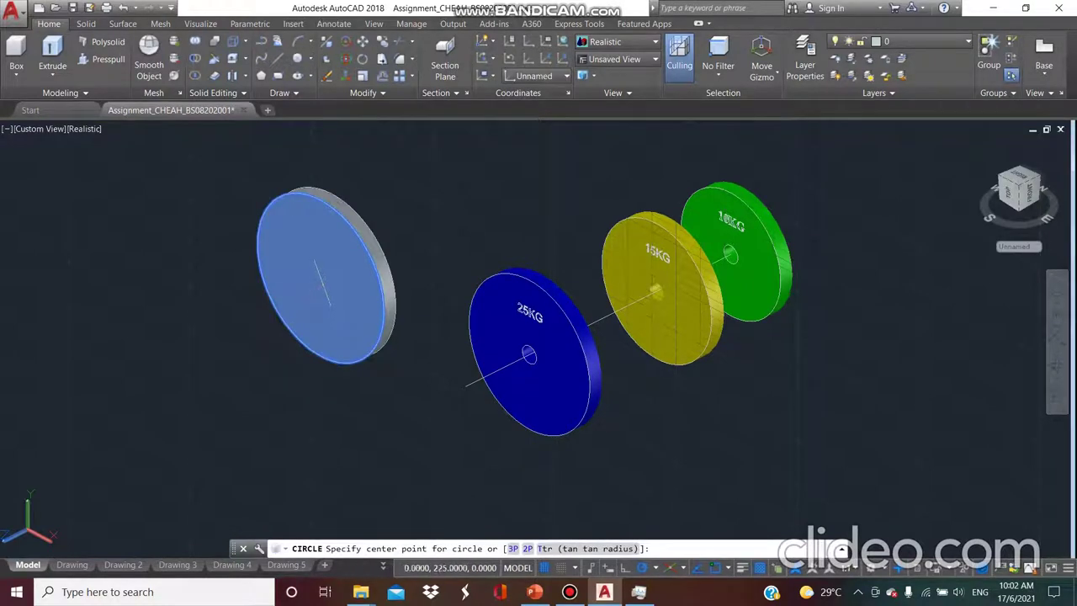
click(322, 280)
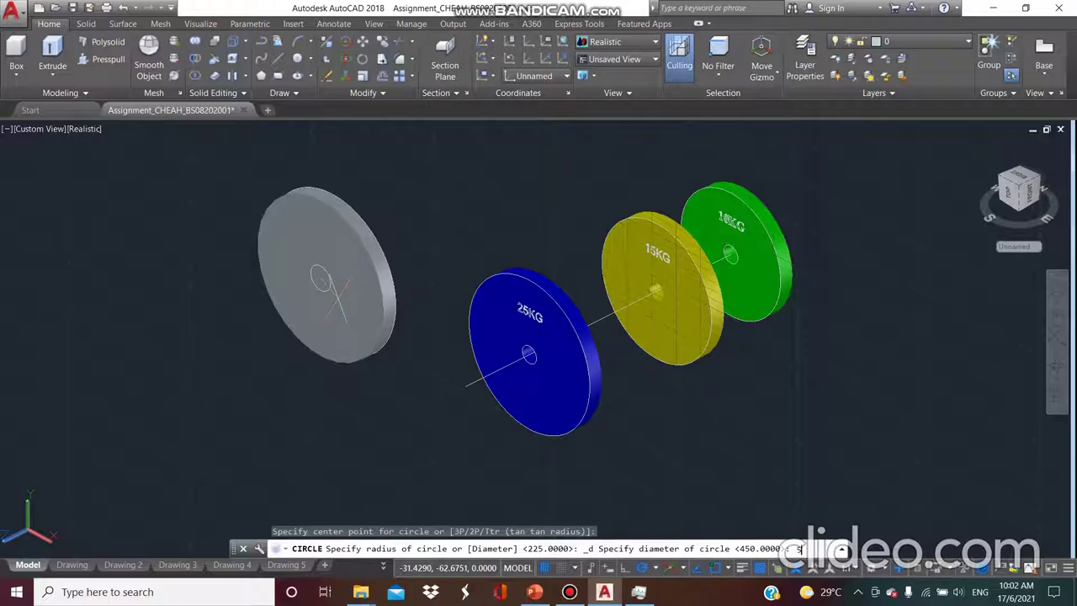
text(50)
key(Return)
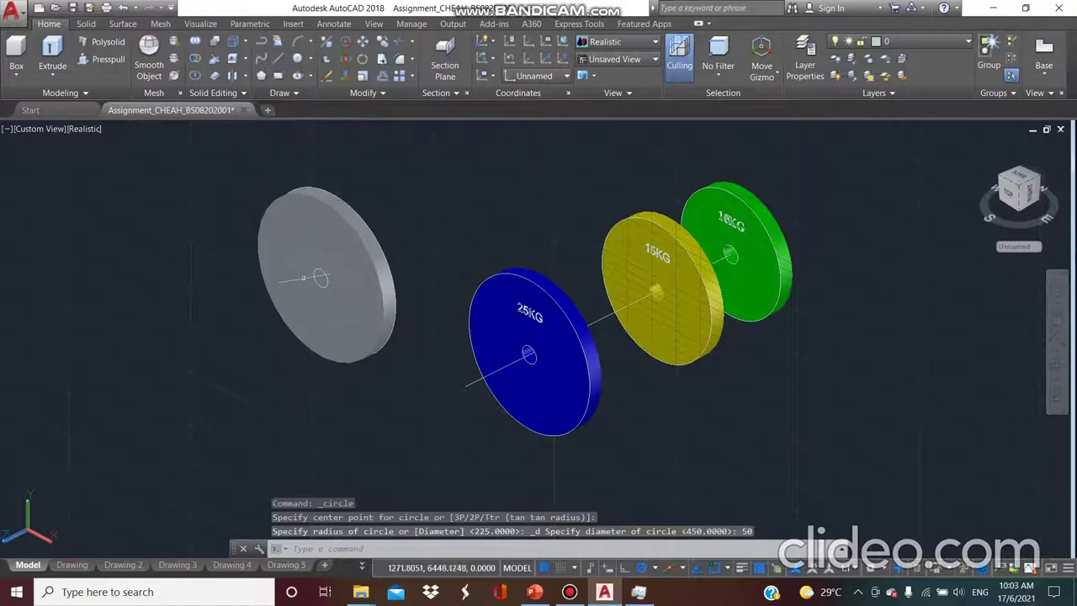
Step: Press-pull the 50-diameter centre circle through the disk to cut the hole
click(103, 59)
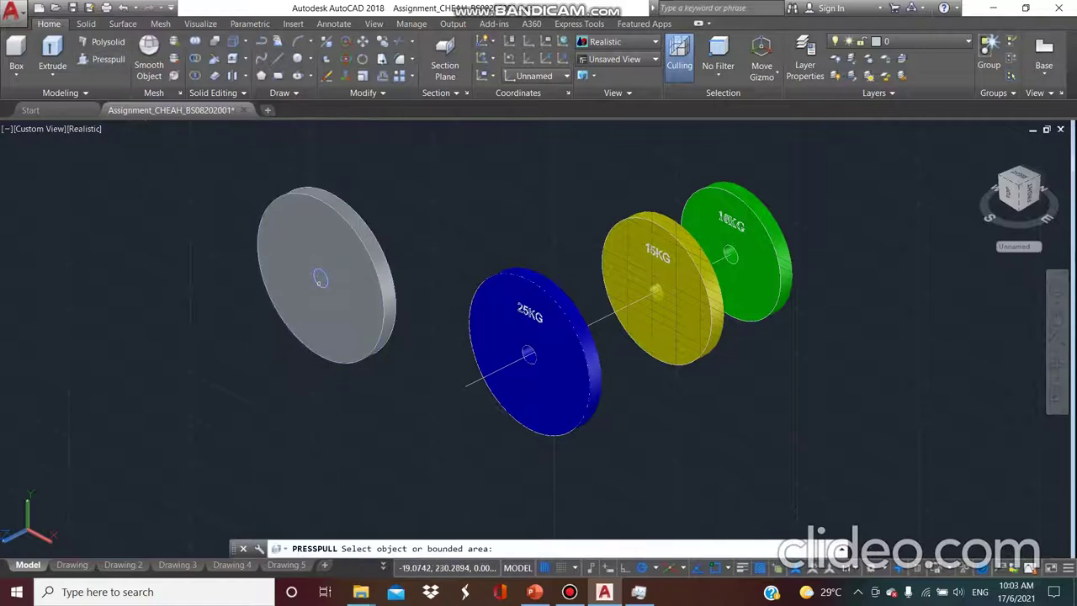
click(321, 277)
click(394, 265)
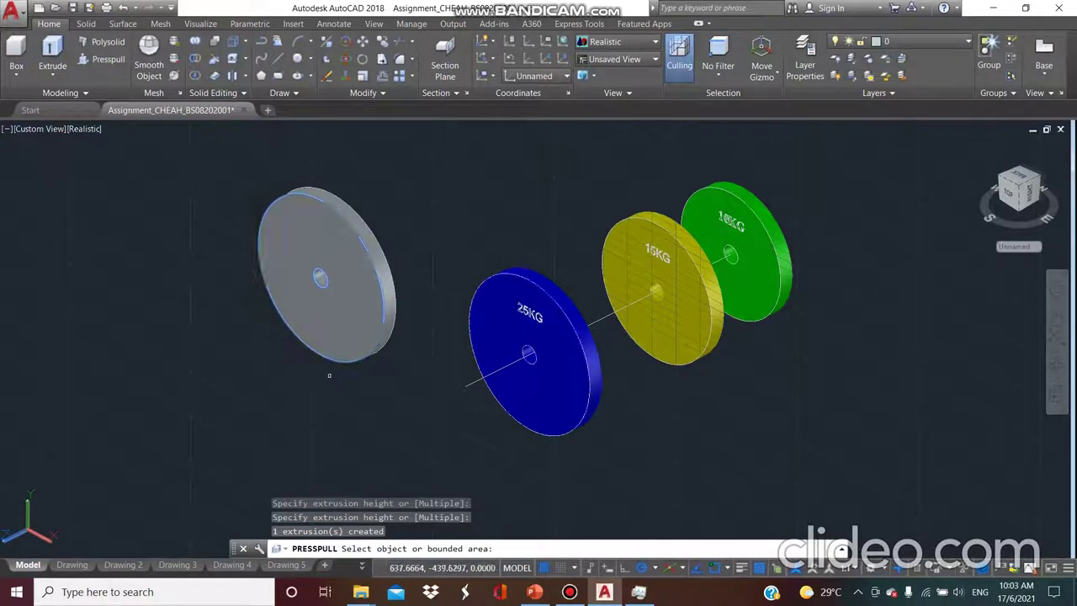
key(Escape)
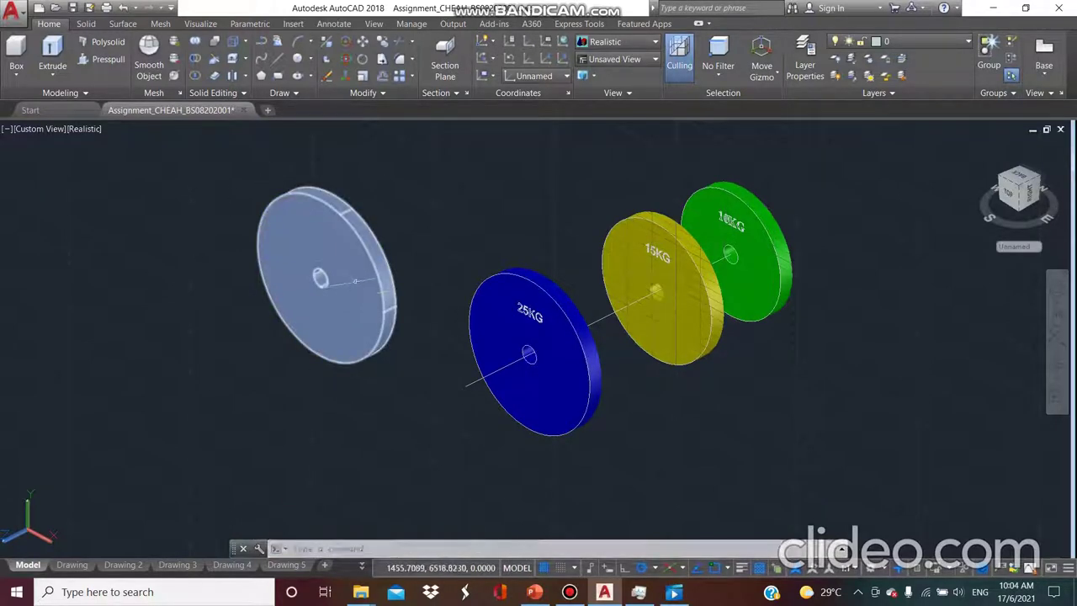
Step: Select the grey disk and open the Color list in its Properties palette
click(354, 280)
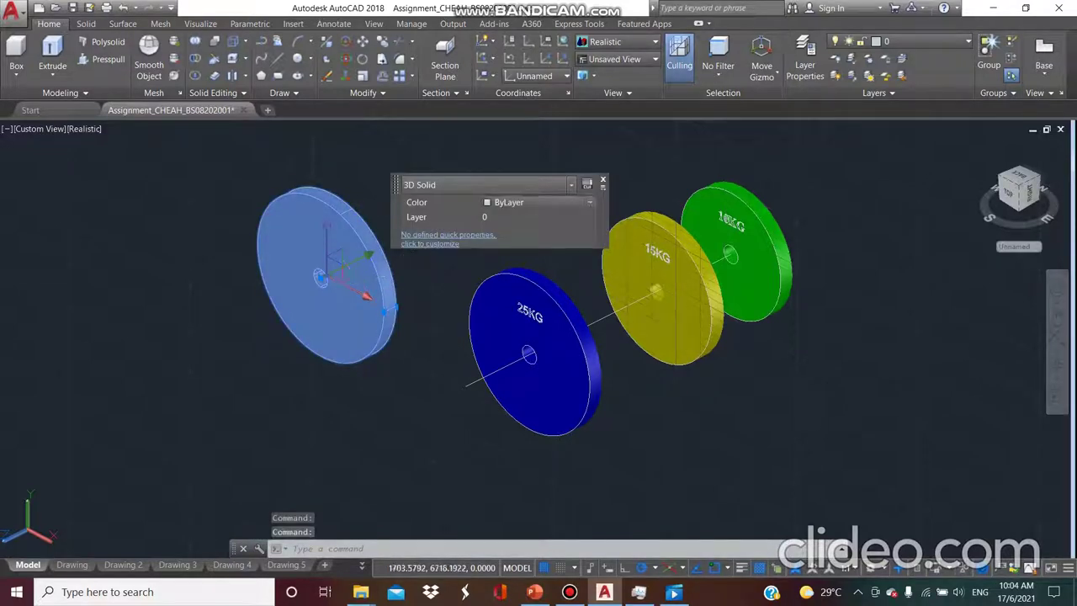
click(542, 201)
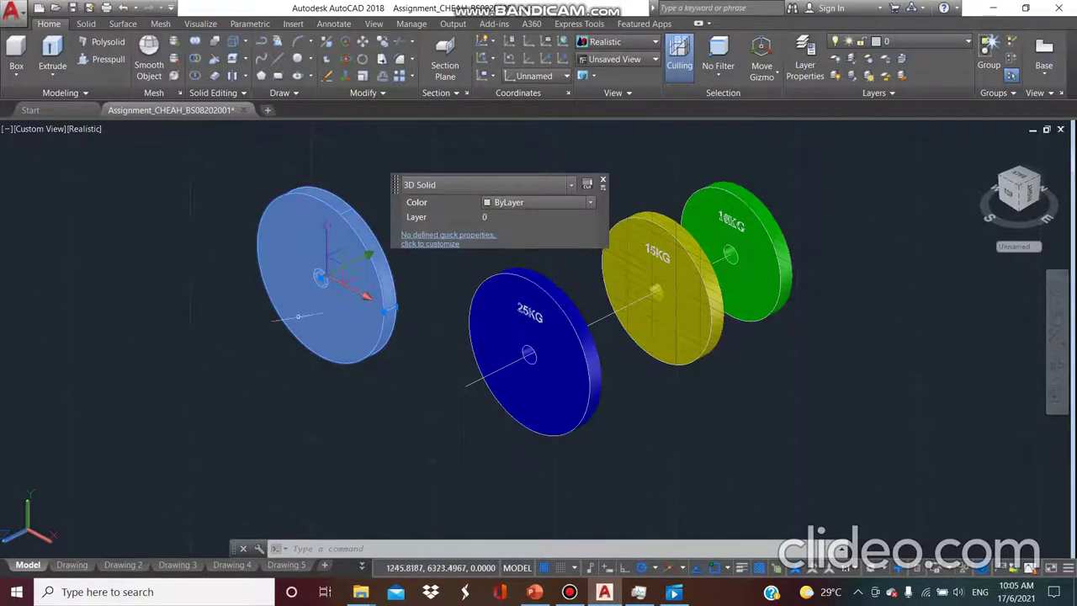
right_click(320, 271)
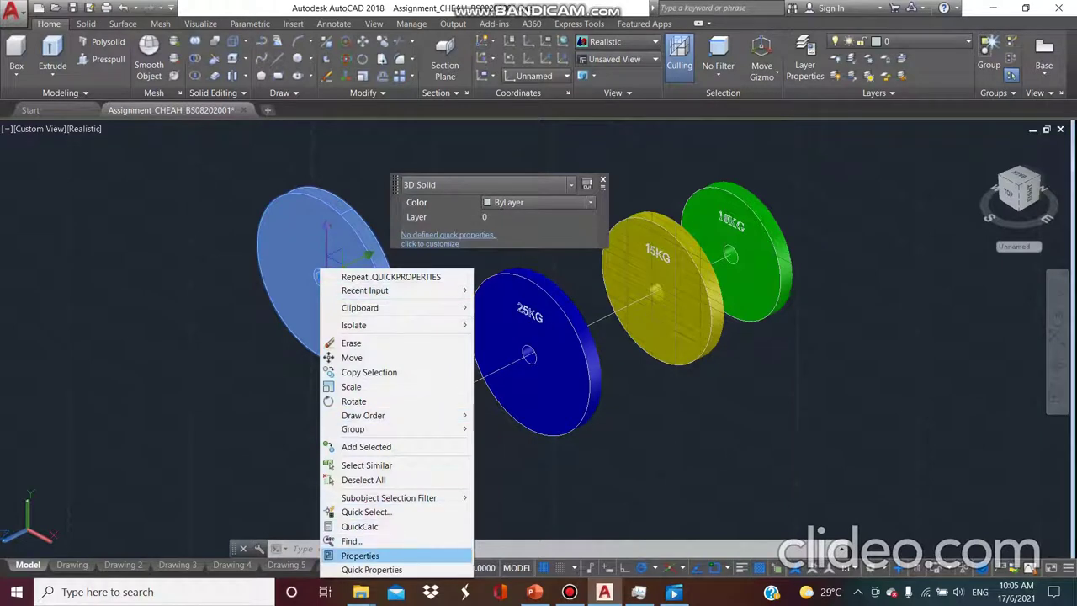
click(360, 555)
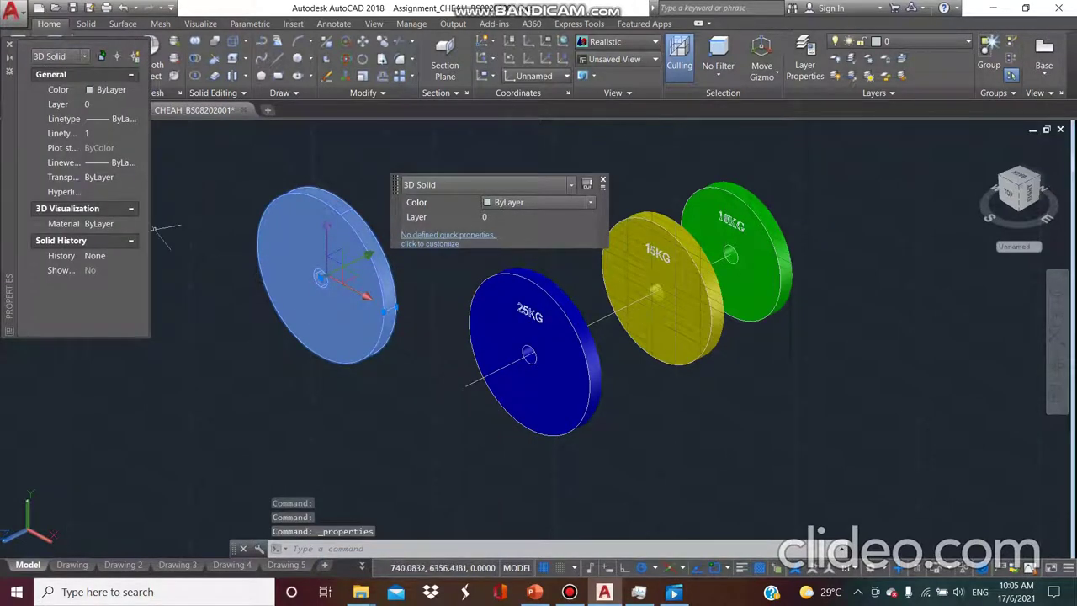
click(110, 89)
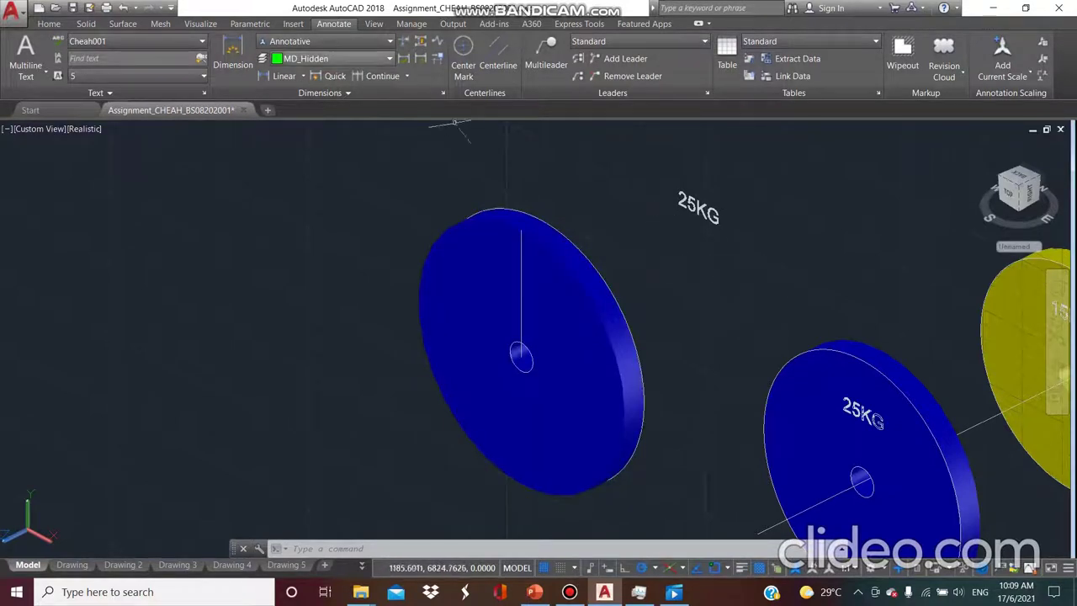
Step: Place a multiline text label reading 25KG in a box above the new plate
click(25, 54)
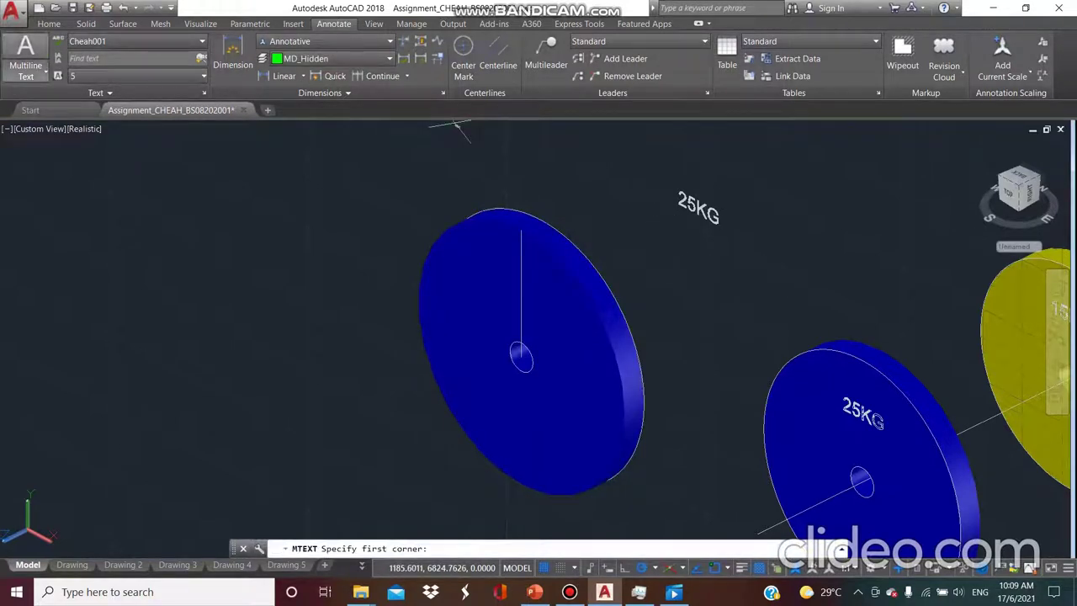
click(539, 142)
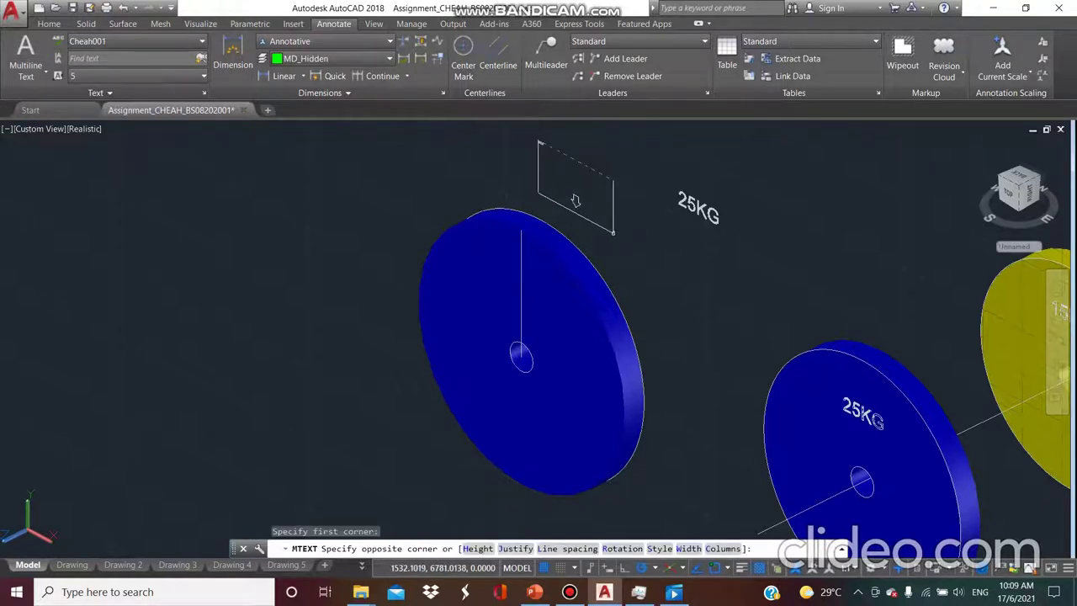
click(575, 200)
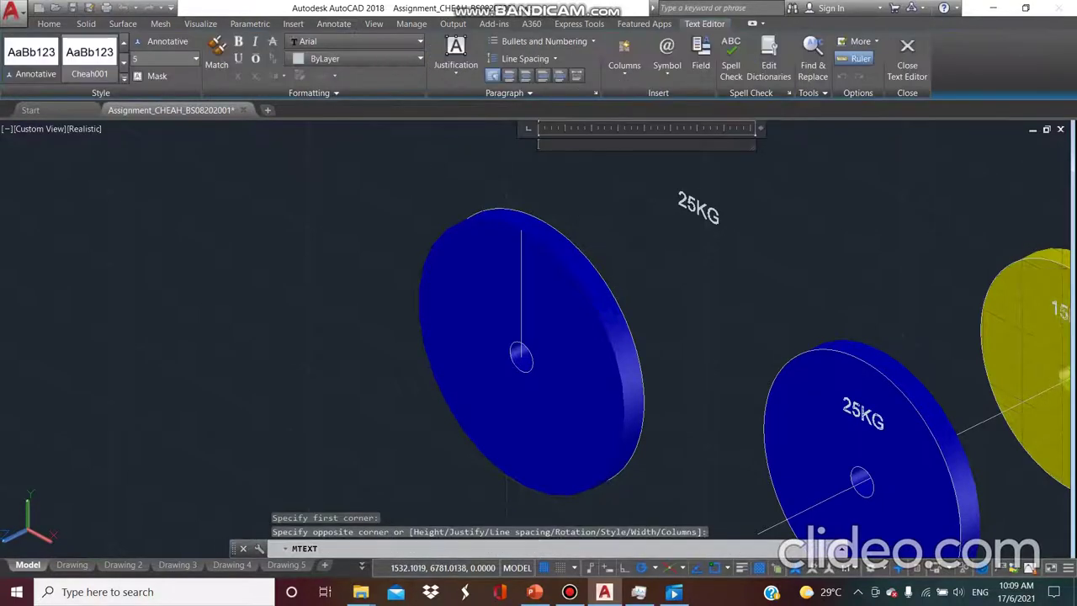
text(25K)
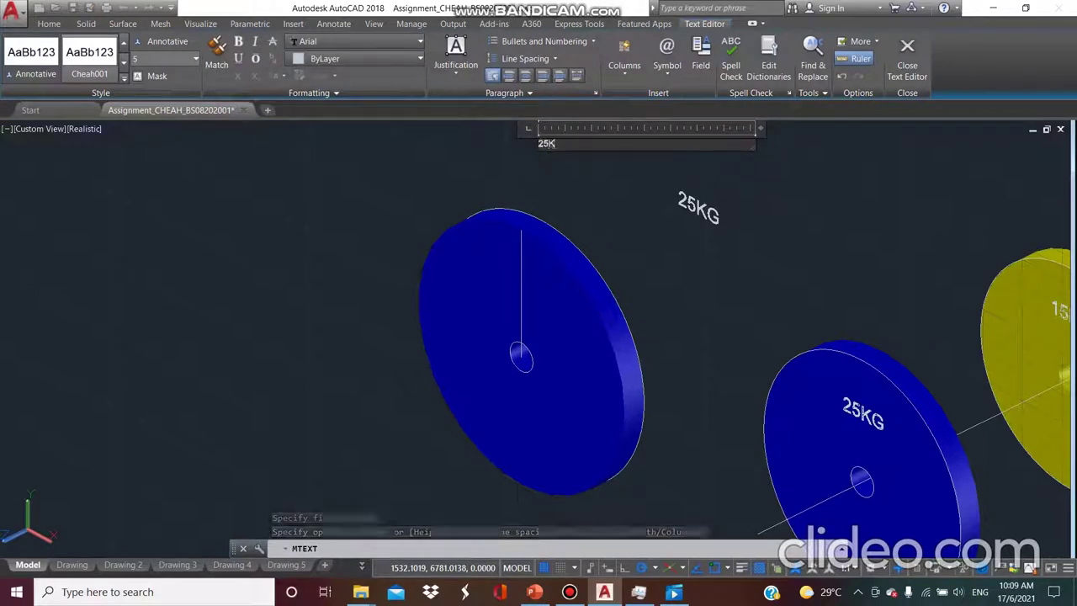
text(G)
key(Return)
key(BackSpace)
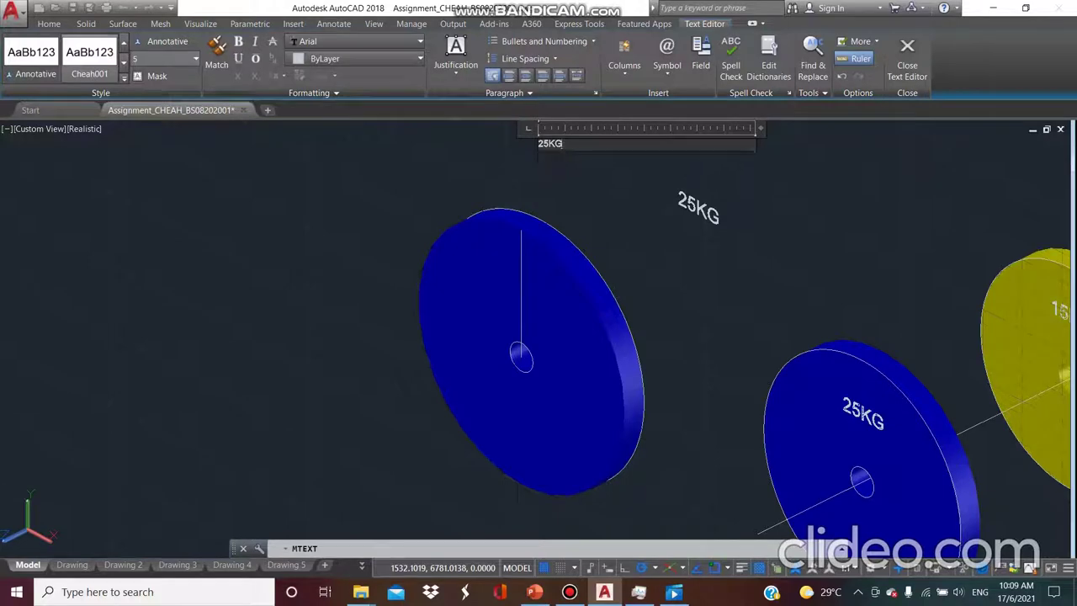
click(569, 199)
Step: Set the 25KG label's text height to 25
scroll(559, 160, up, 5)
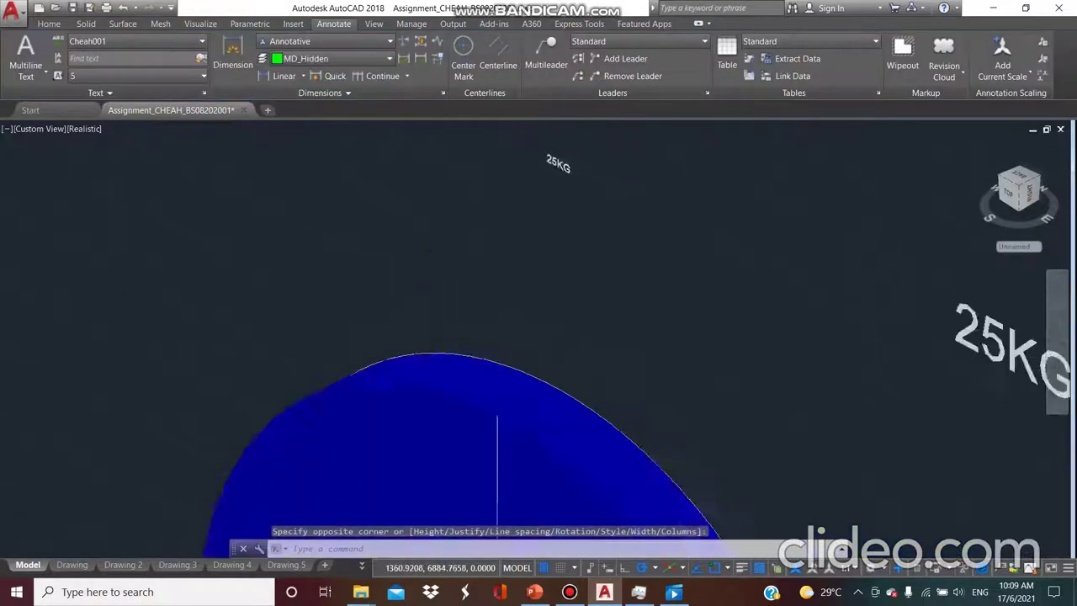
shift+middle_drag(538, 145, 640, 319)
double_click(665, 160)
key(shift+Left)
key(shift+Left)
key(shift+Left)
key(shift+Left)
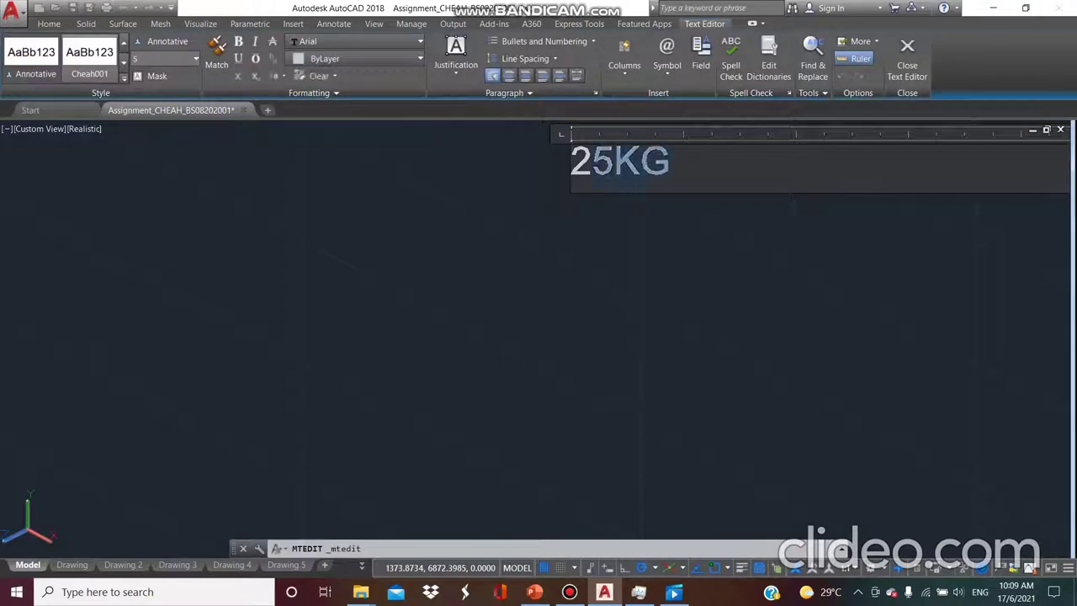
click(164, 58)
text(25)
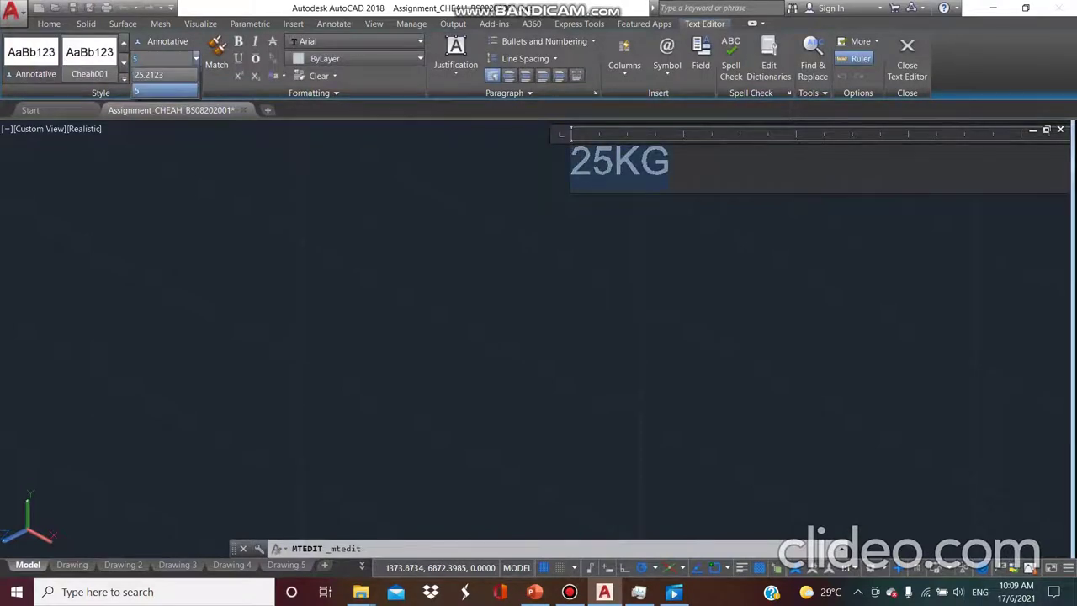
key(Return)
click(380, 284)
scroll(379, 284, down, 5)
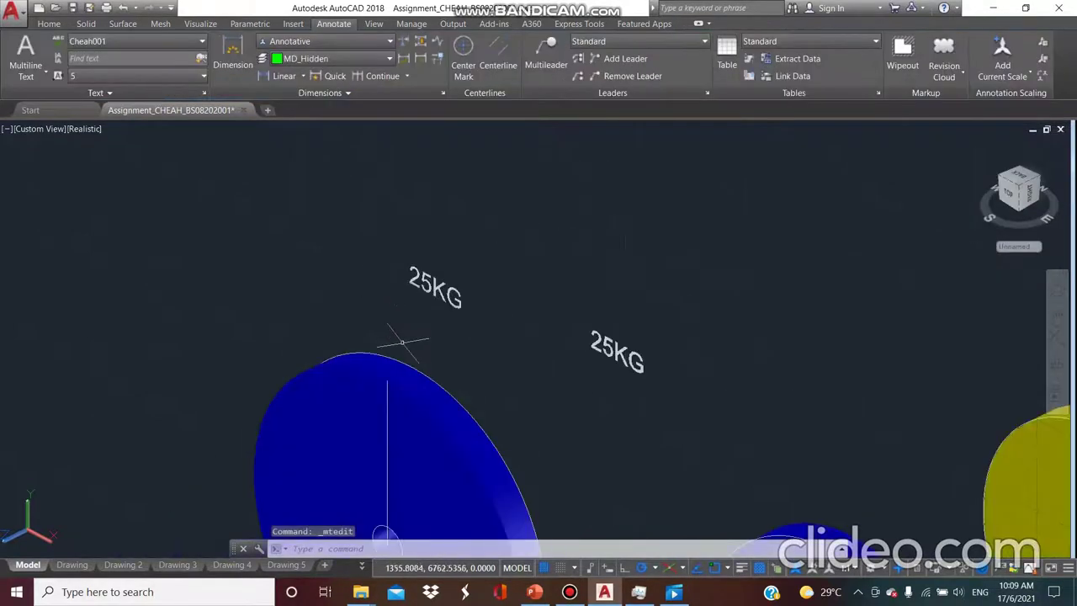
scroll(433, 293, down, 2)
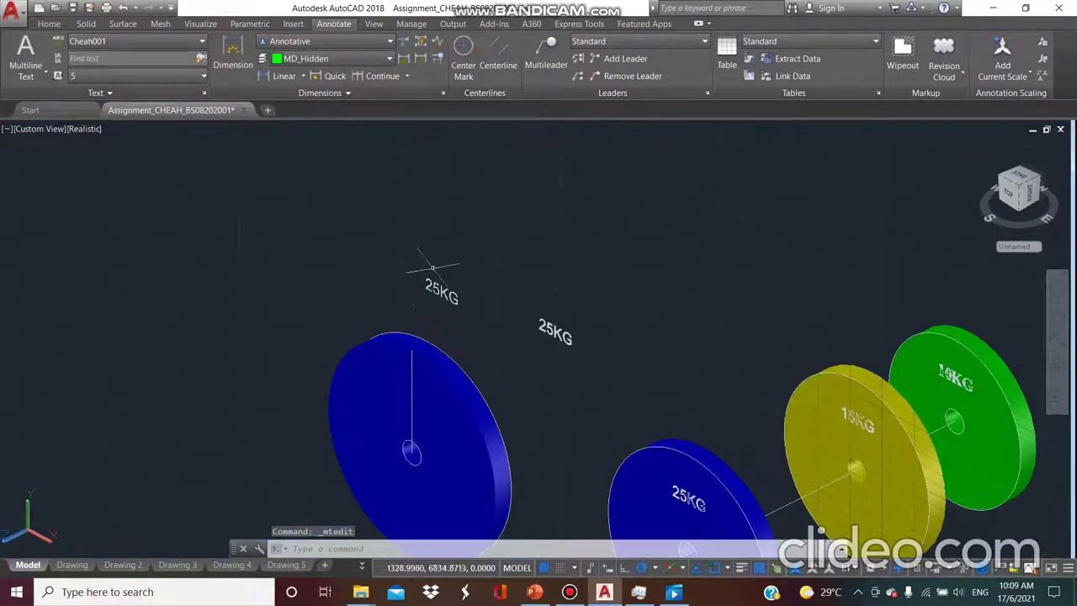
scroll(412, 299, up, 3)
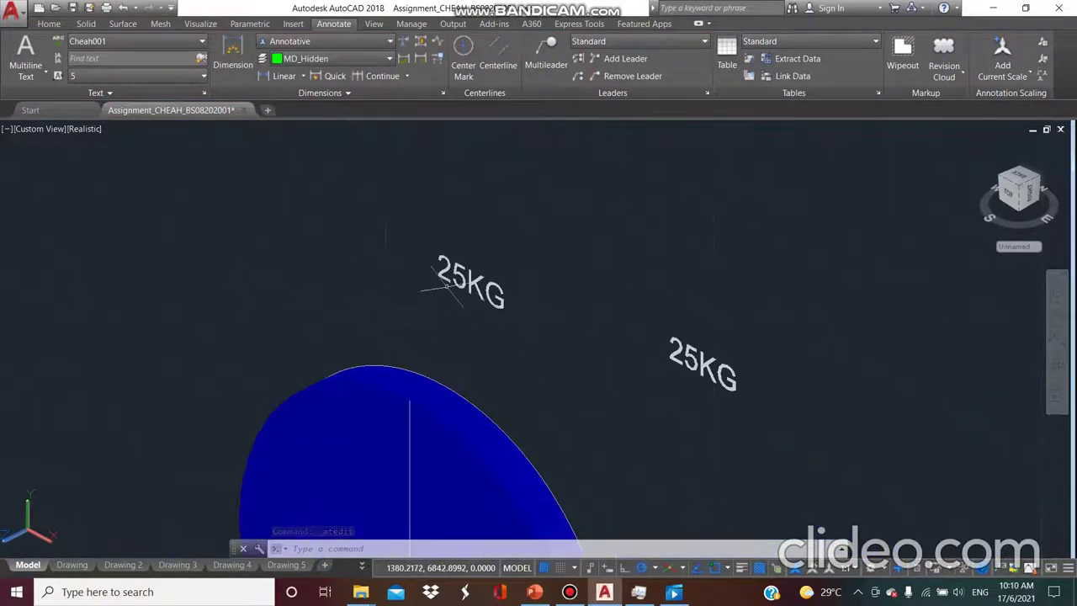
Step: Move the upper 25KG label from a base point onto the blue plate's face
click(505, 302)
right_click(531, 337)
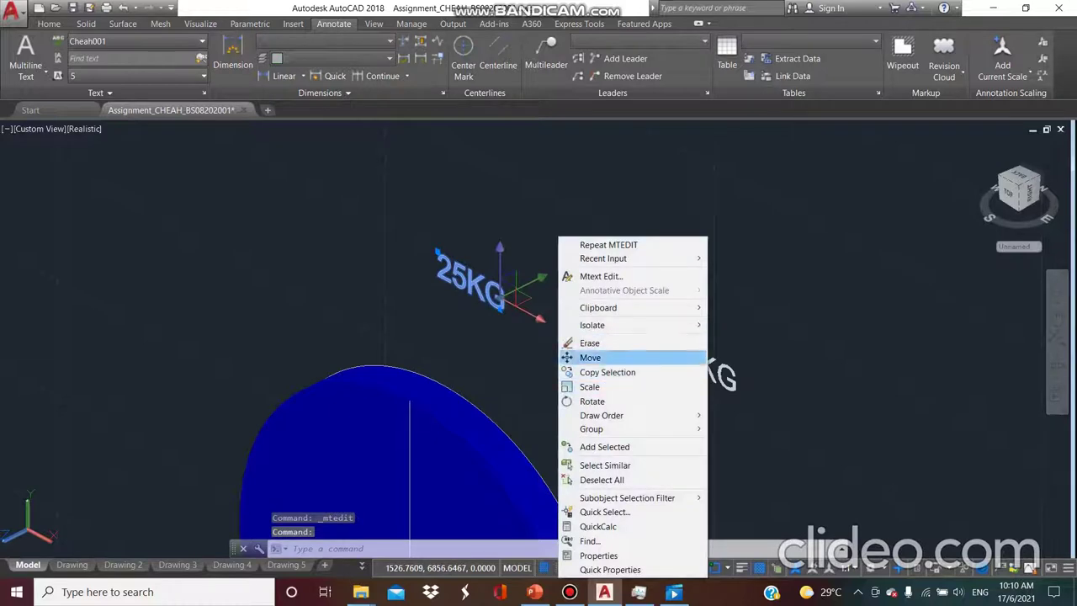
click(589, 356)
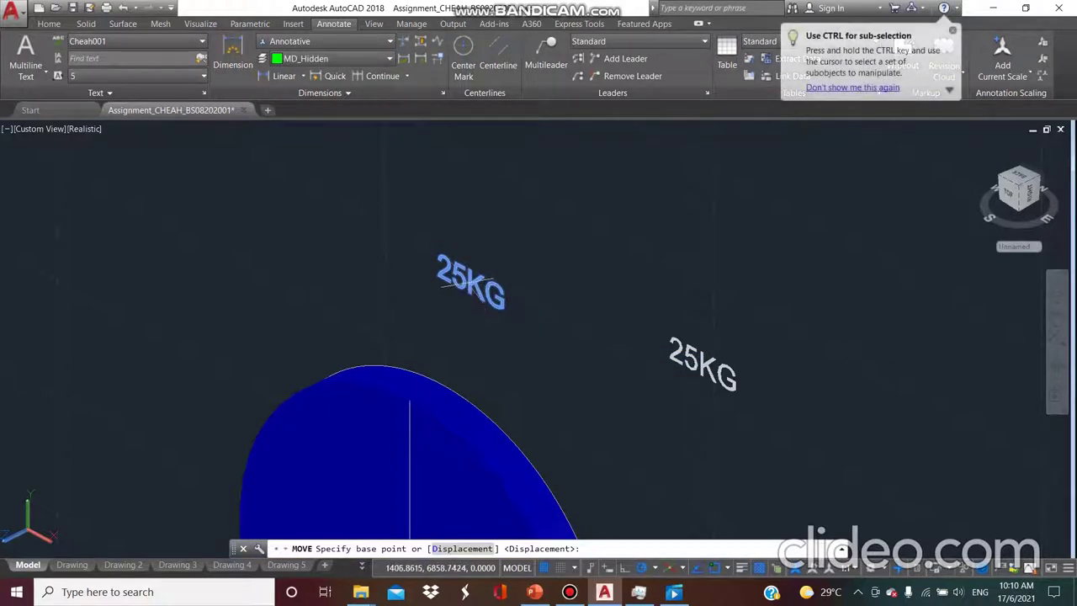
click(469, 283)
scroll(468, 284, down, 4)
scroll(482, 387, up, 5)
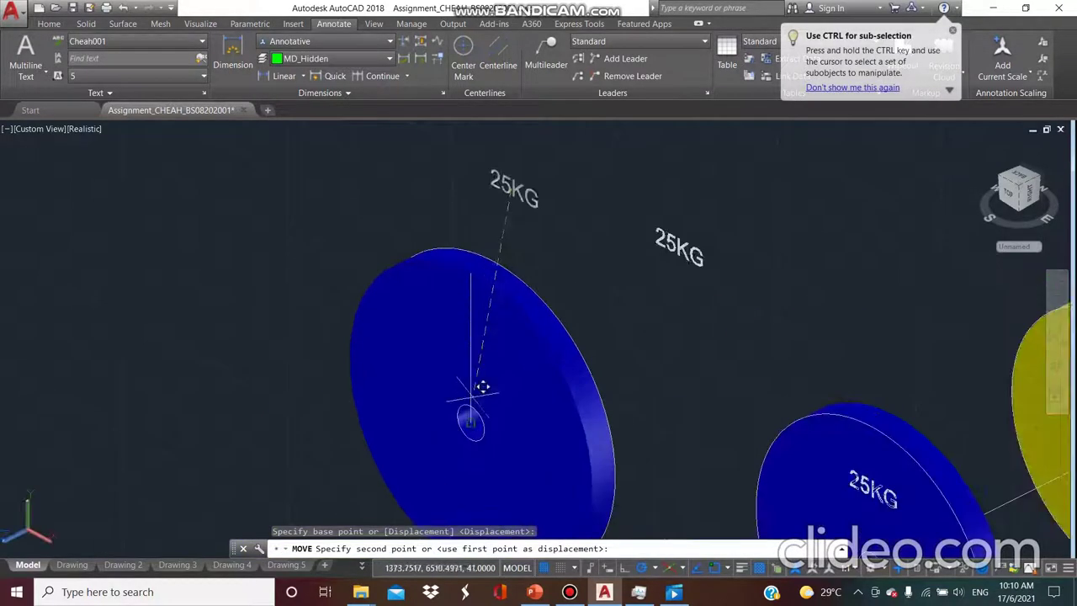
scroll(476, 413, up, 3)
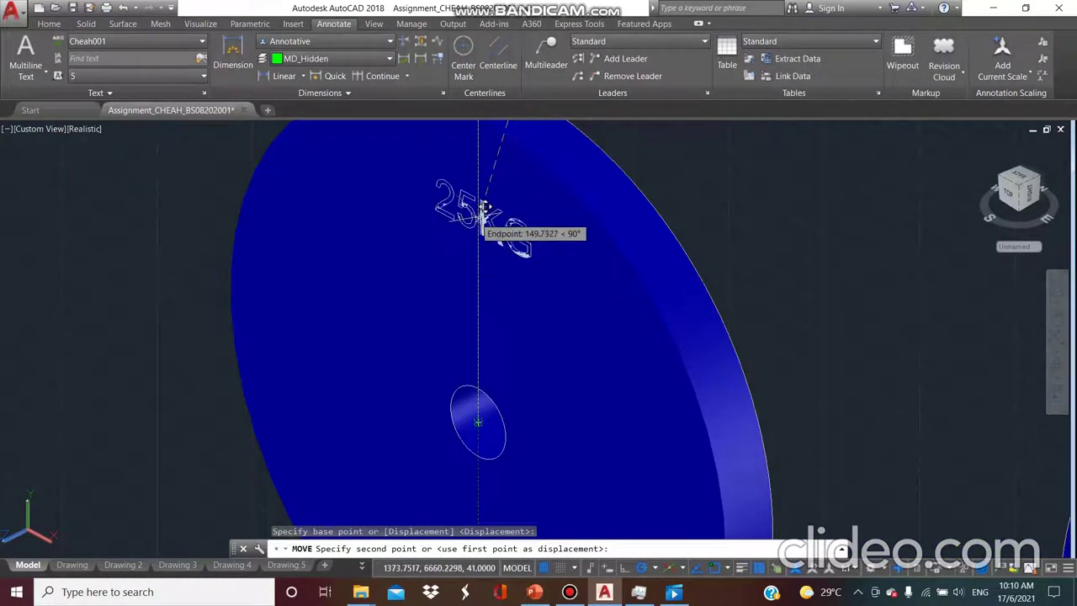
click(485, 207)
scroll(478, 253, down, 3)
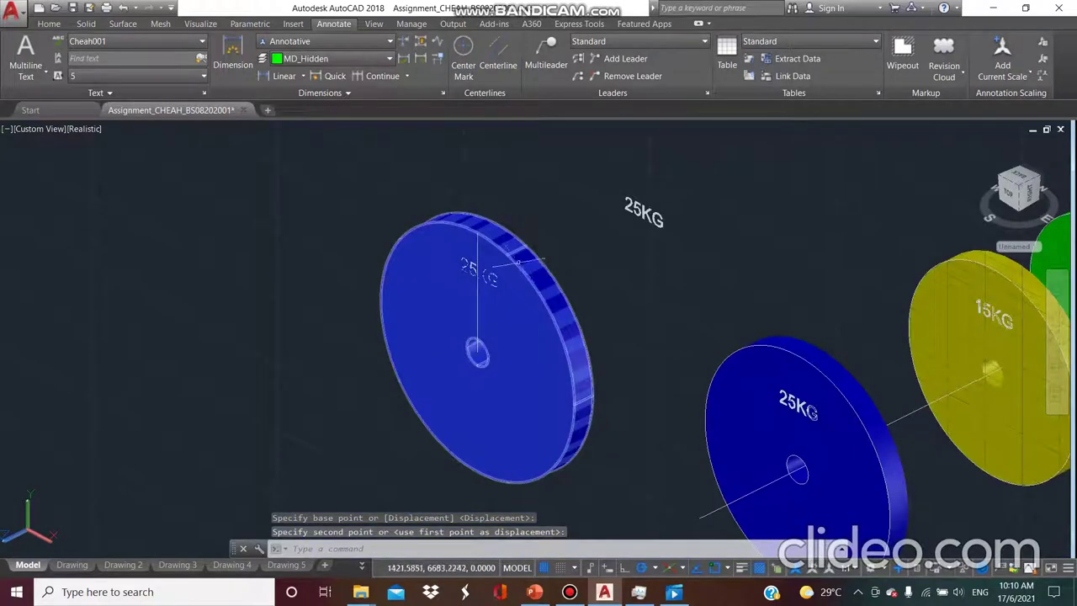
click(620, 289)
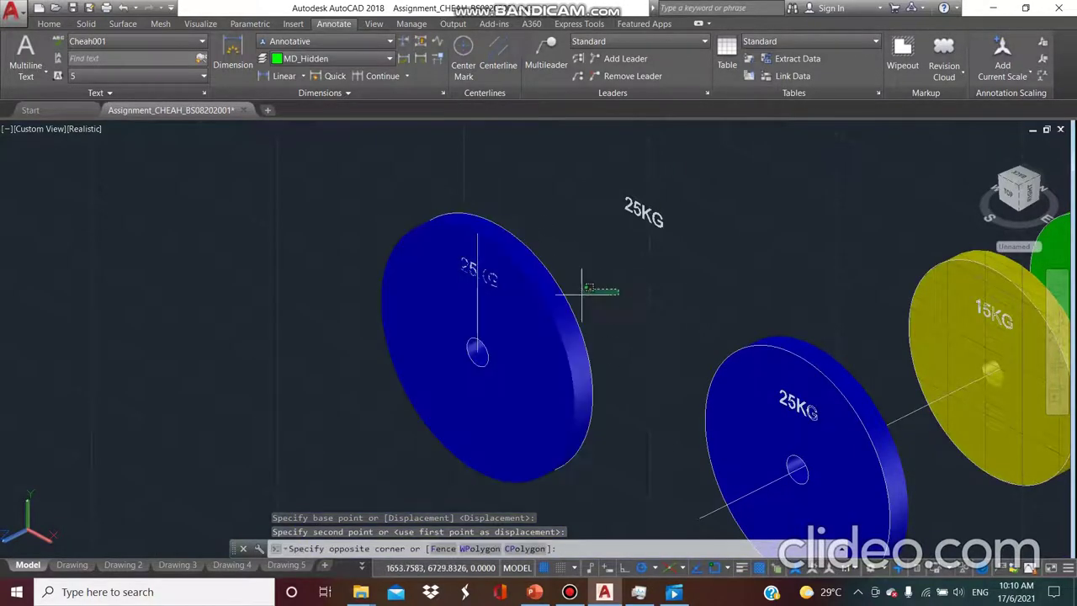
scroll(473, 274, up, 3)
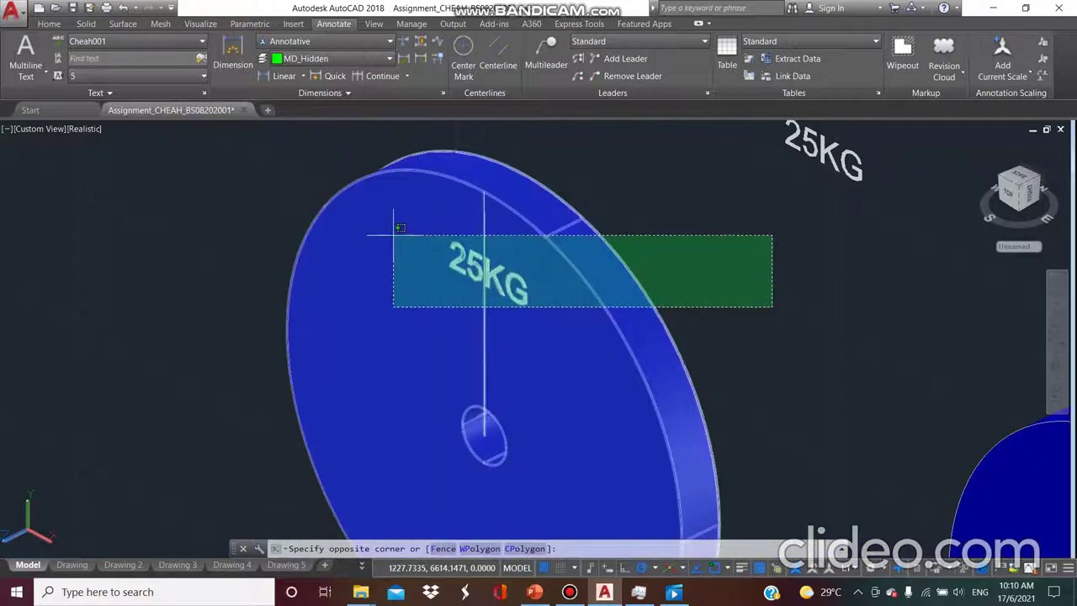
scroll(393, 234, down, 2)
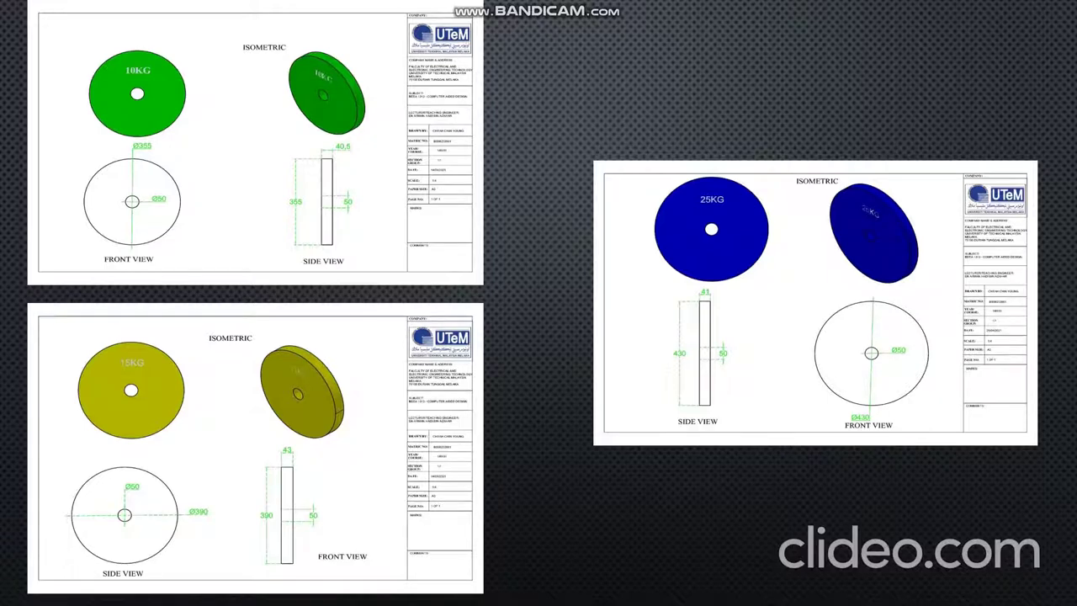
Step: Show the safety-lock slide with its four collar images, then move to Thread Size
key(Right)
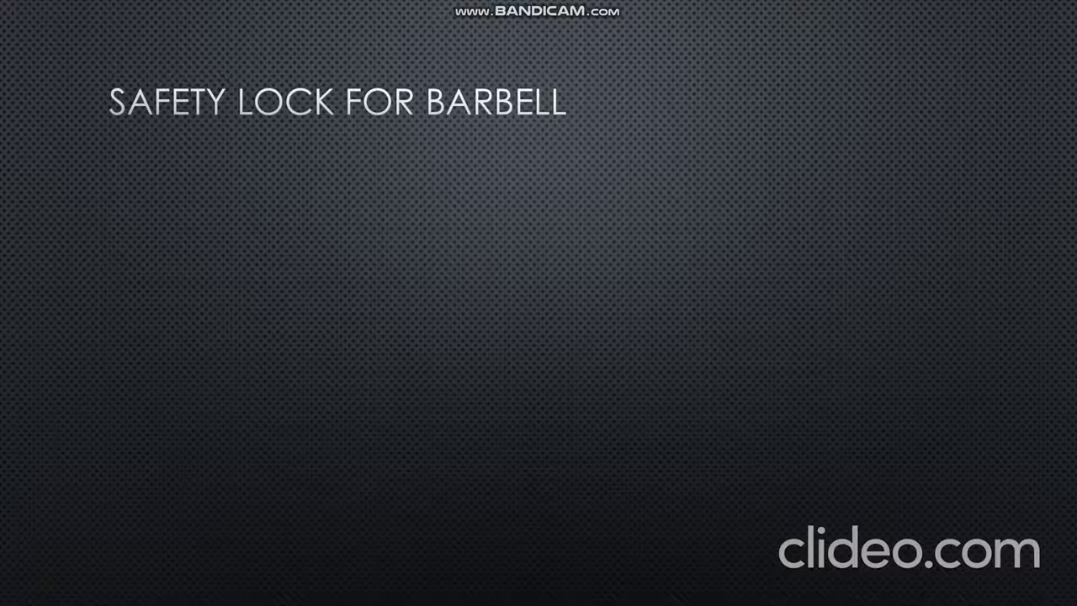
key(Right)
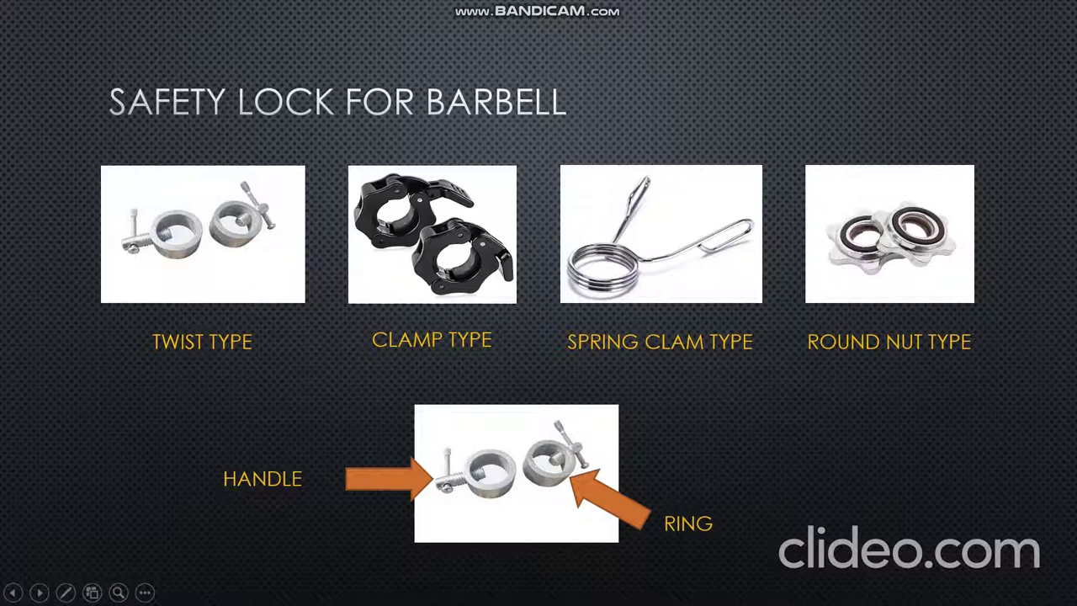
key(Right)
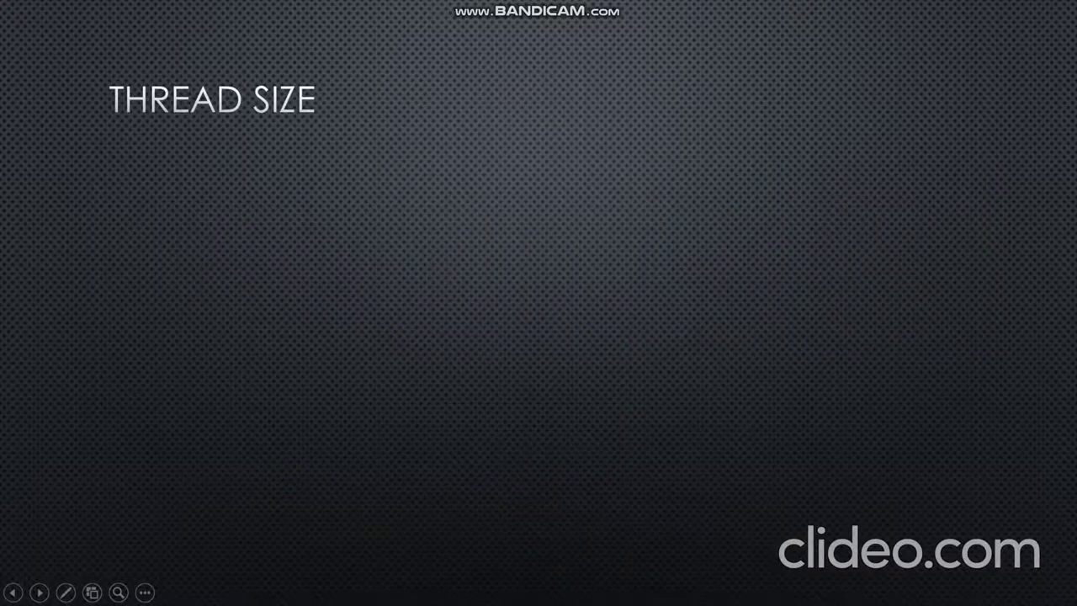
Step: Reveal the metric coarse thread diagram and outline the bolt and nut tables' key and 5/8 H rows
key(Right)
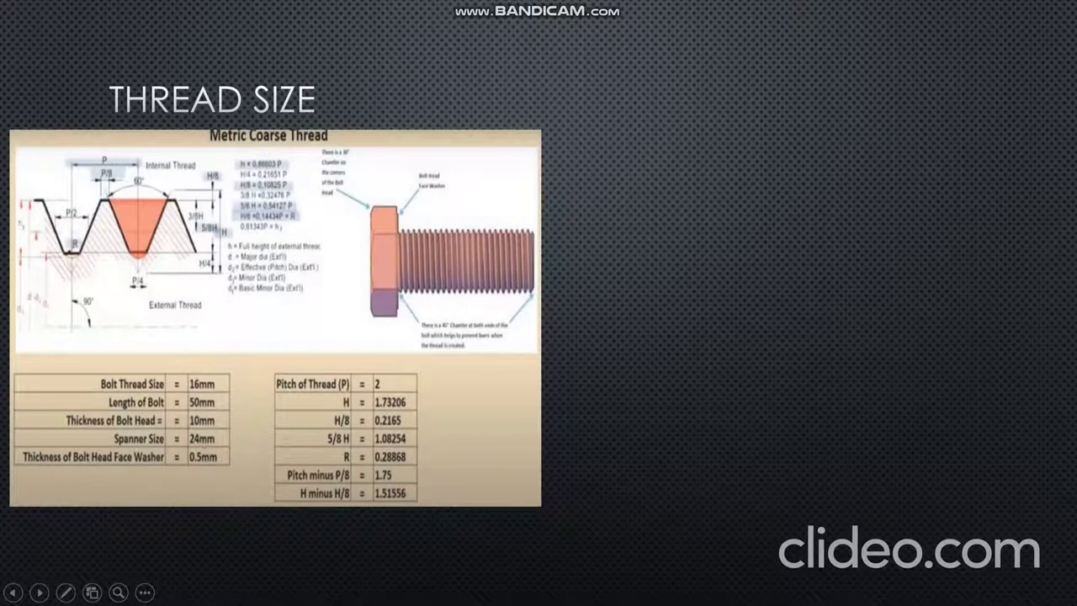
key(Right)
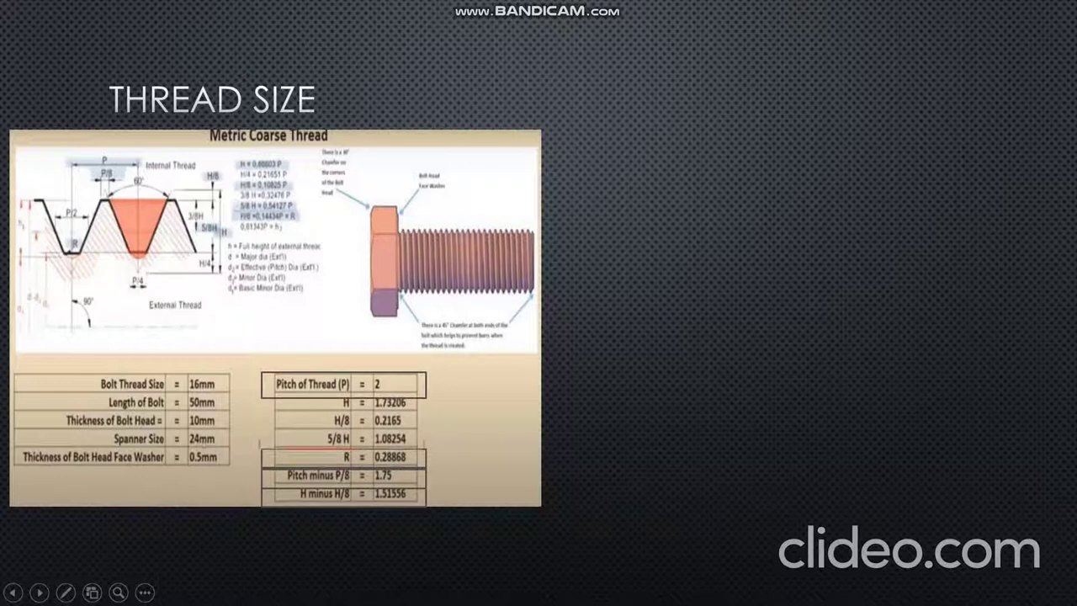
key(Right)
key(Right)
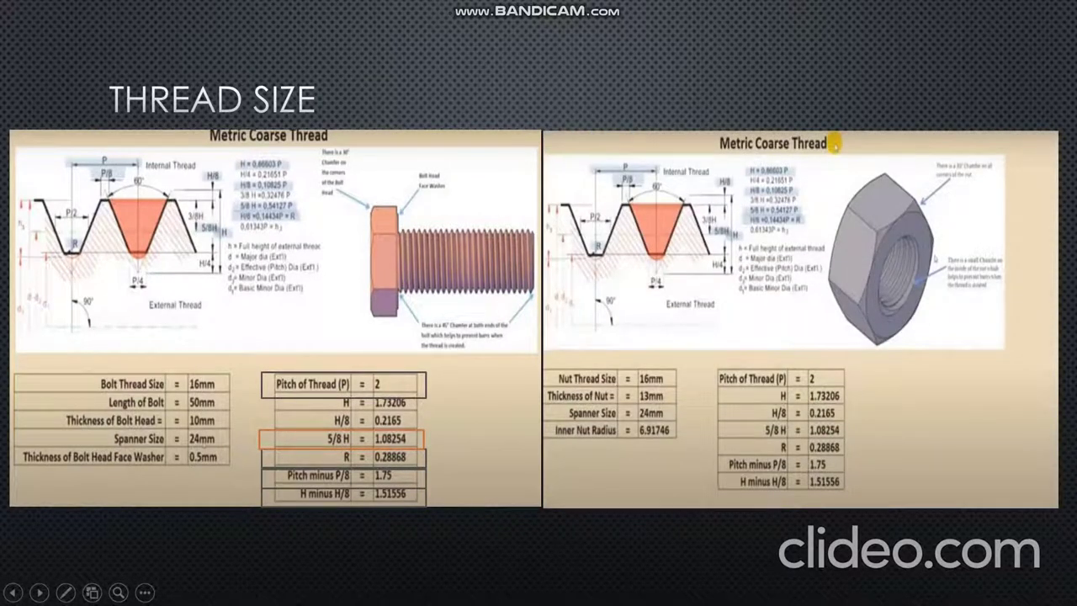
key(Right)
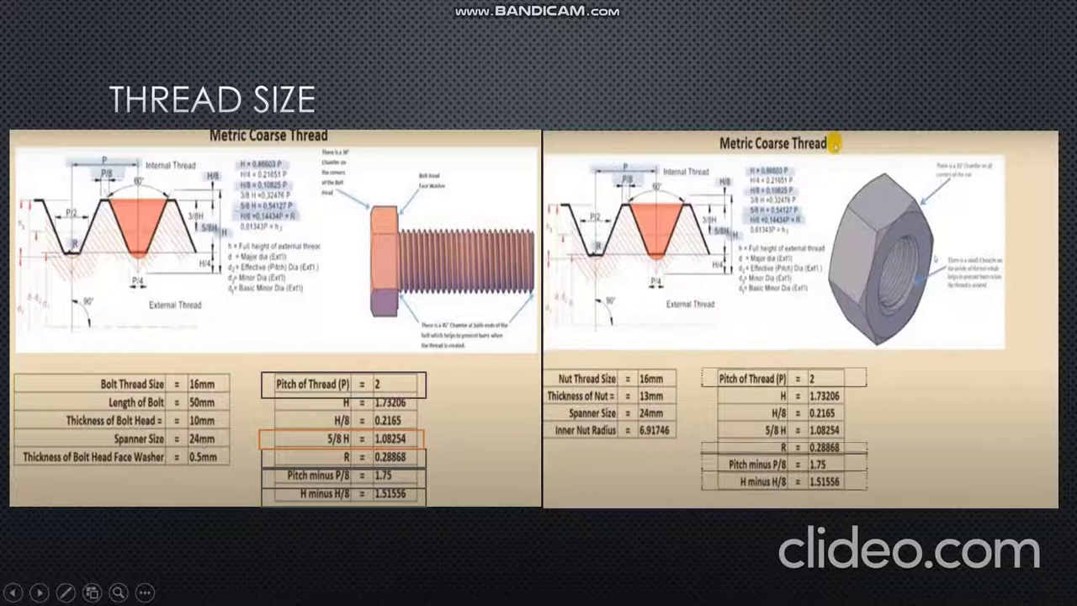
key(Right)
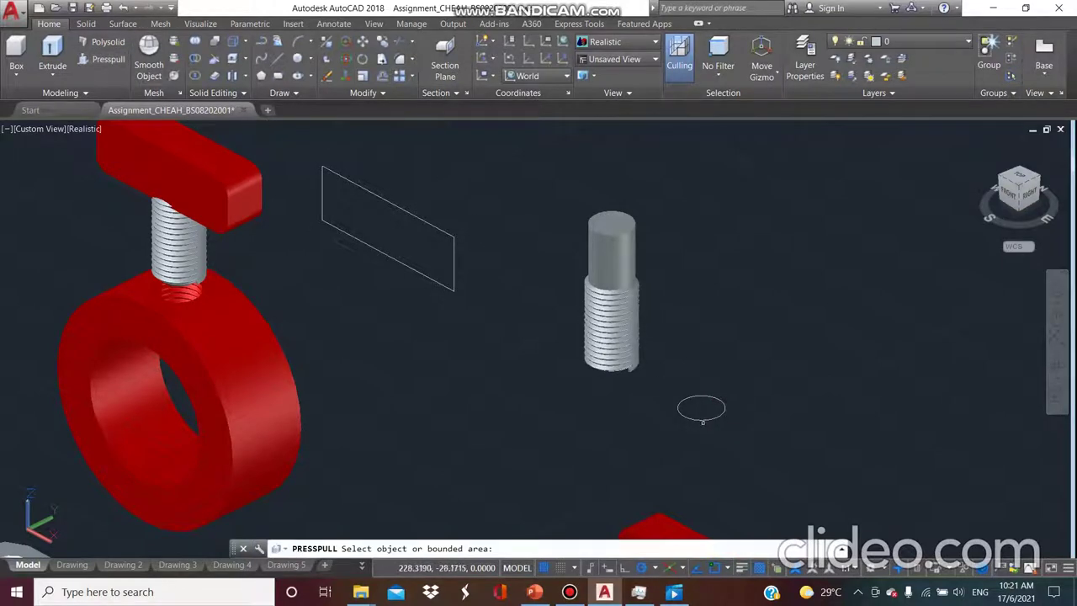
Step: Press-pull the small circle 50 units into a solid cylinder
click(701, 409)
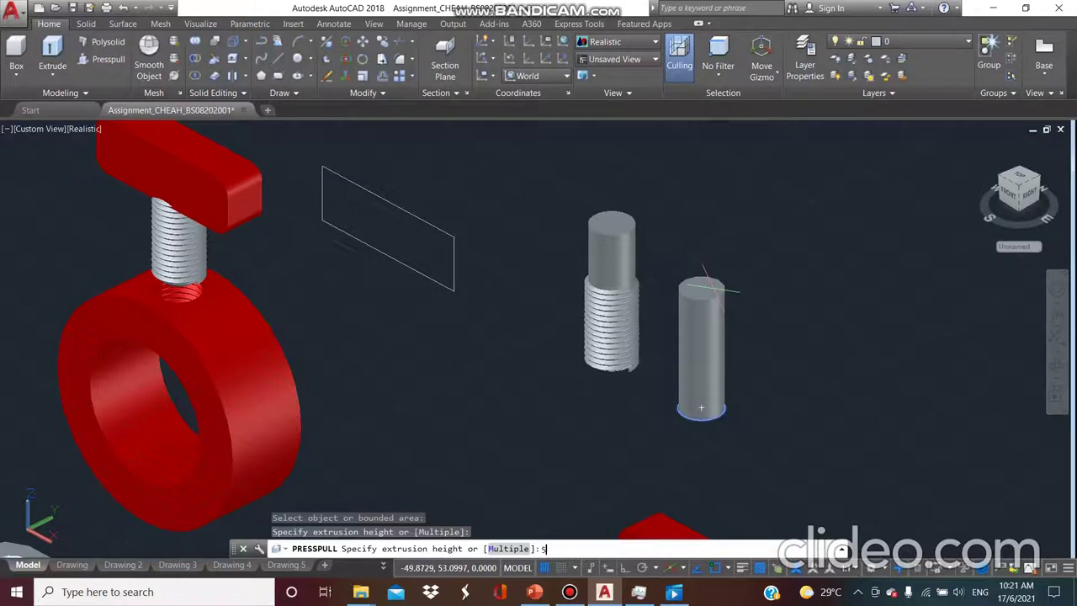
text(50)
key(Return)
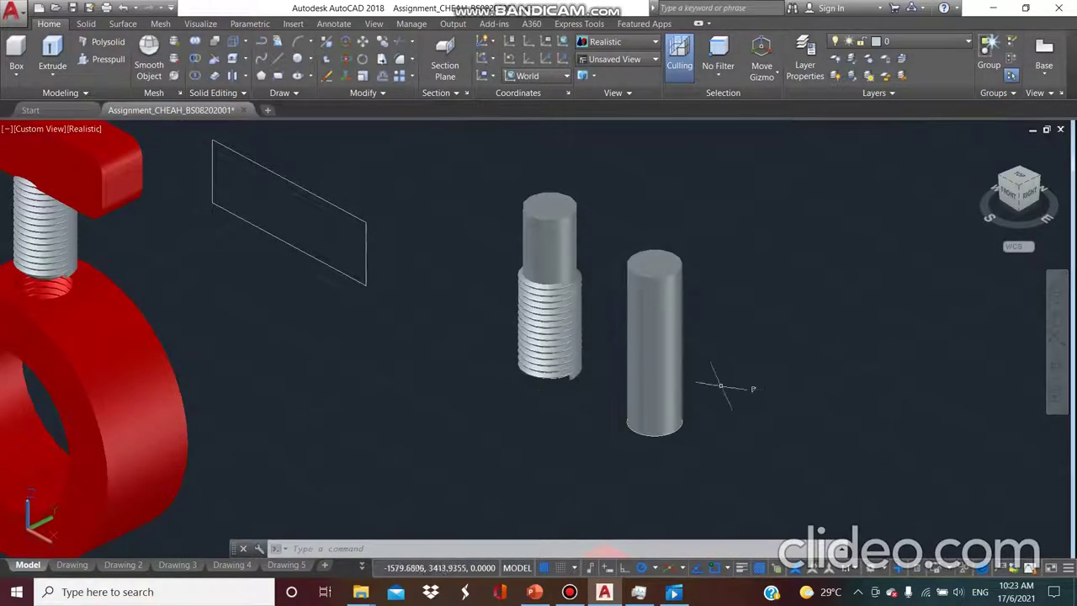
Step: Draw a line joining the triangle's lower vertex to its top vertex
scroll(759, 401, up, 3)
scroll(745, 384, up, 5)
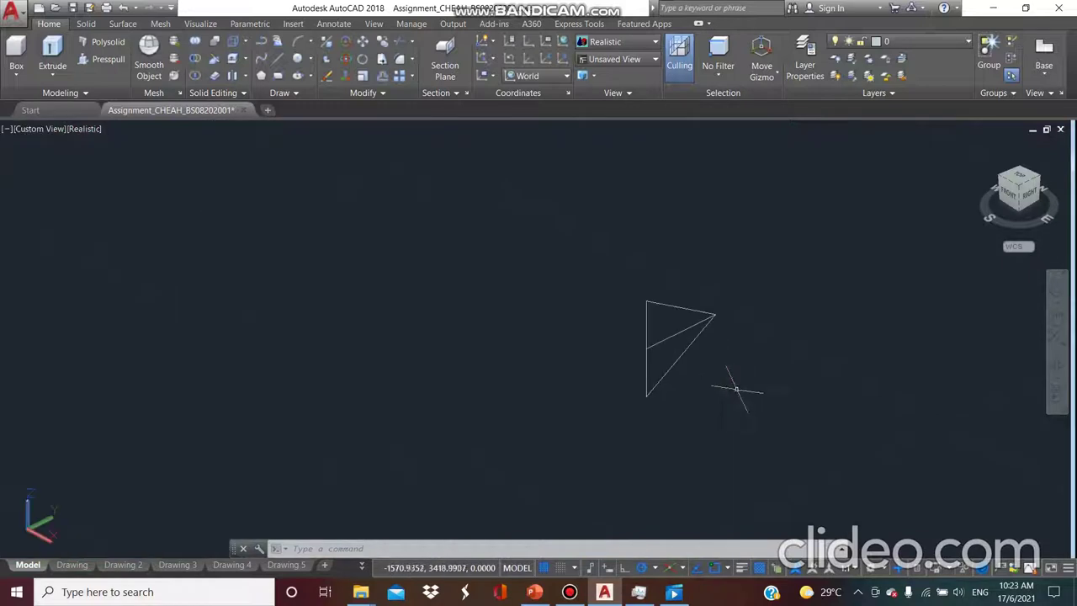
text(line)
key(Return)
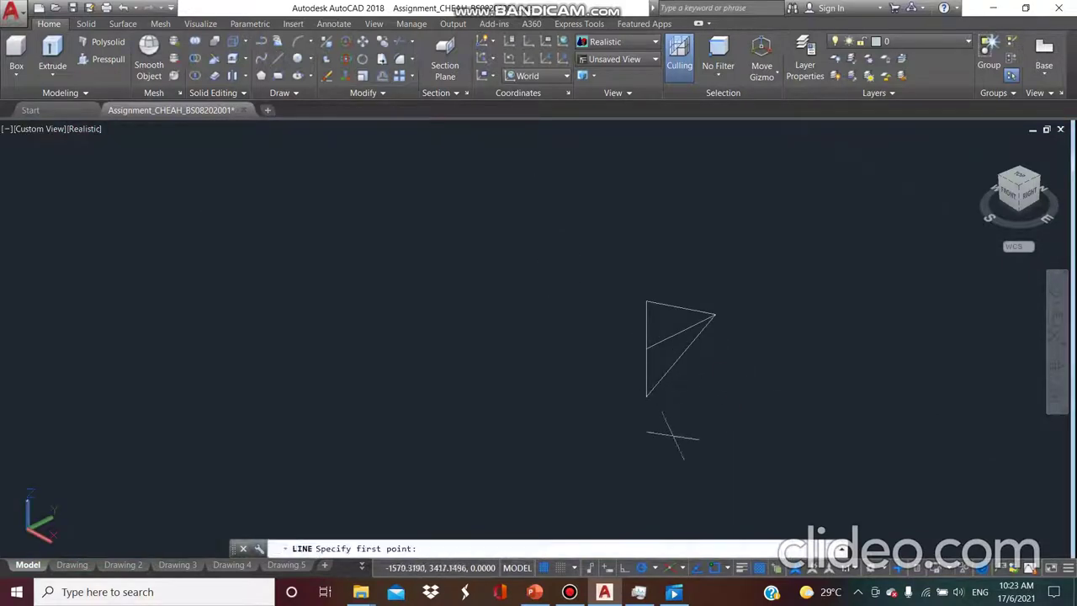
click(644, 395)
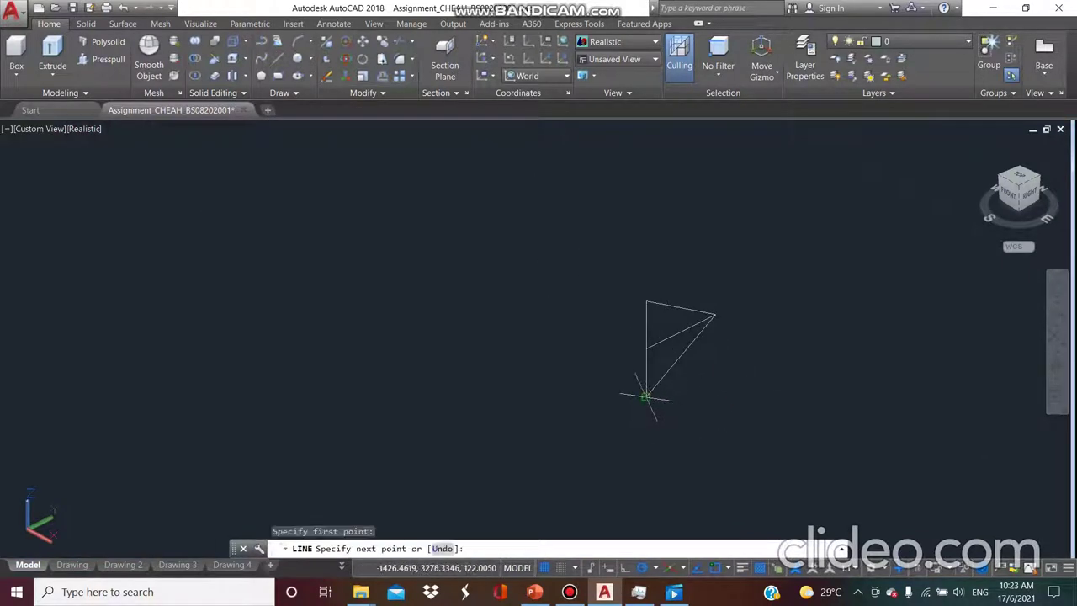
click(645, 301)
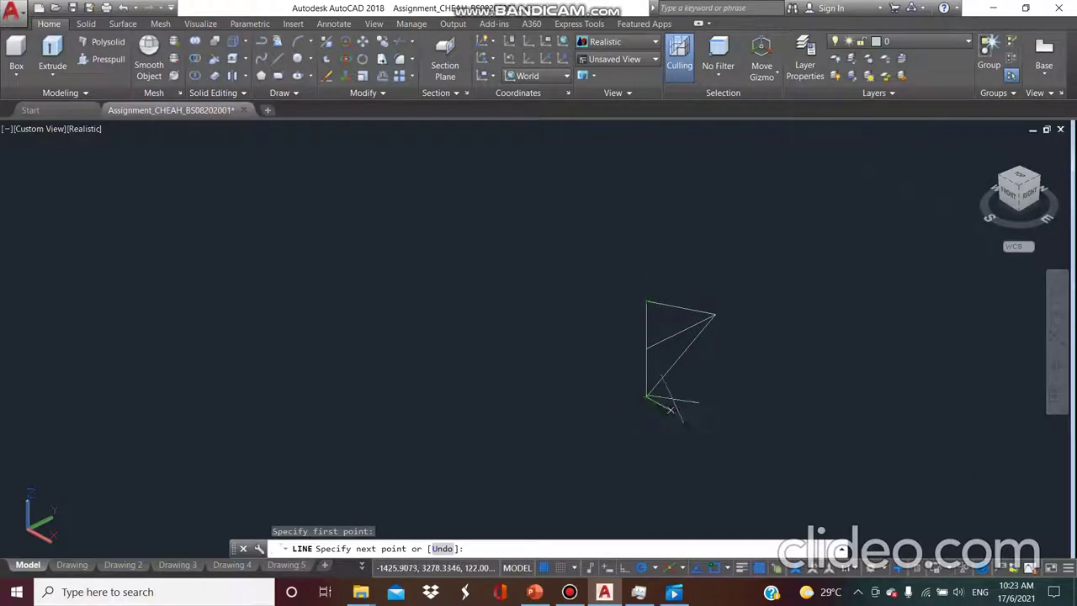
key(Escape)
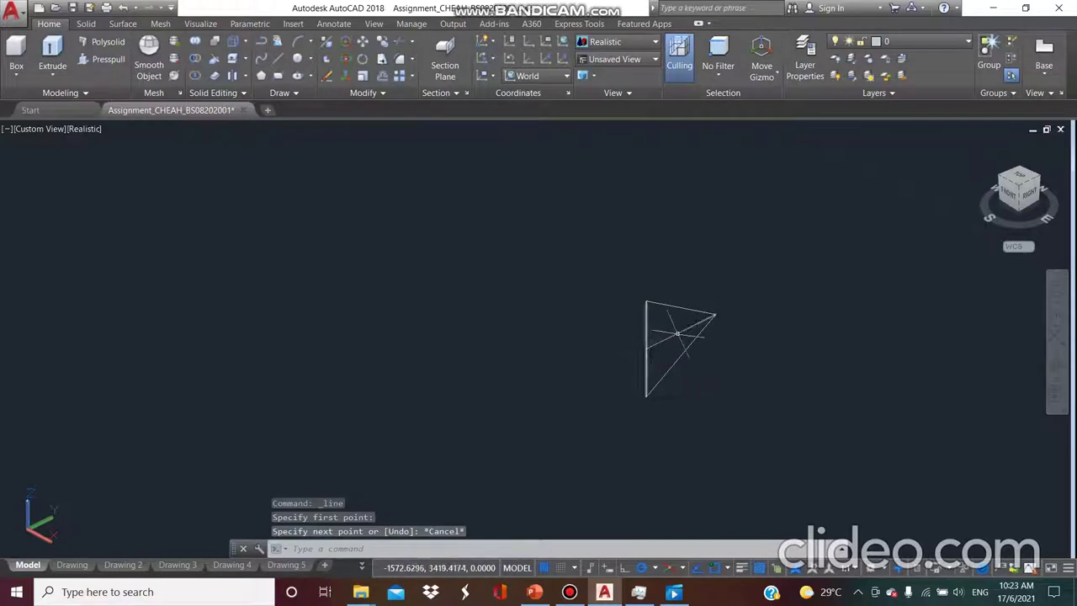
key(Return)
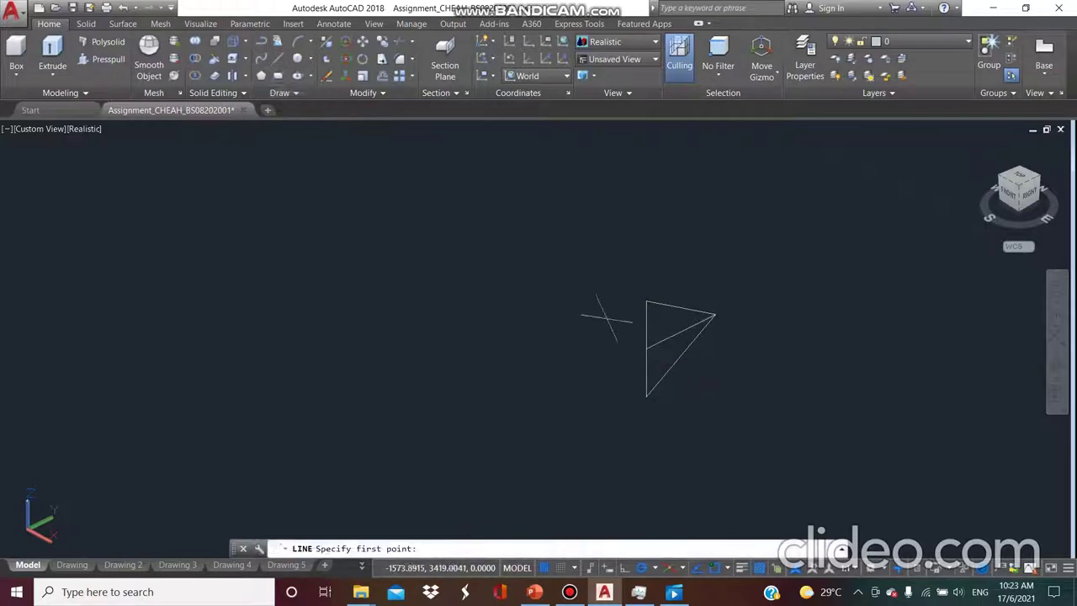
click(646, 347)
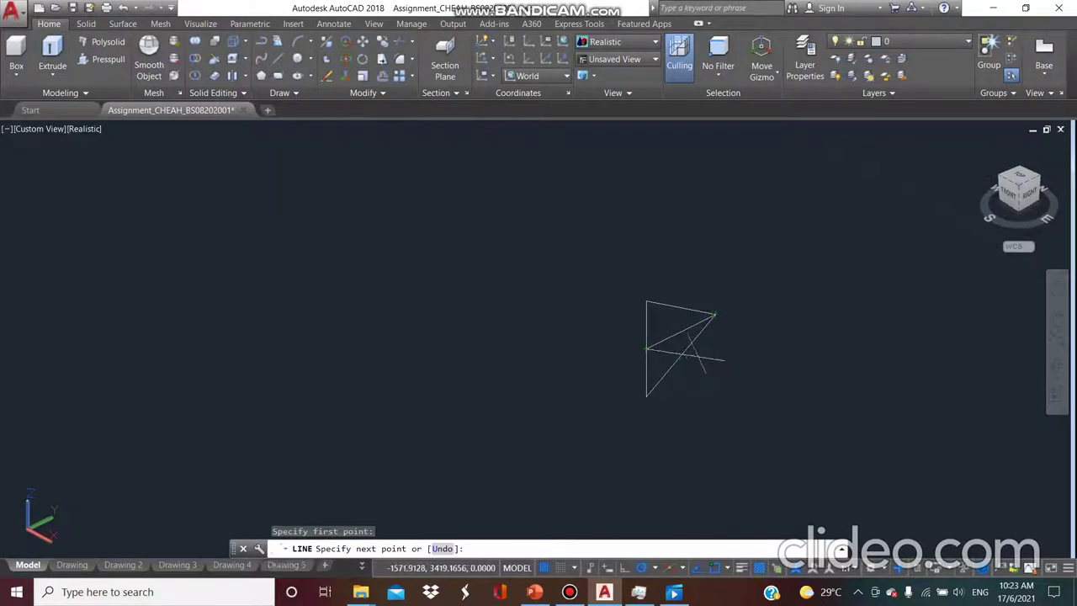
key(Escape)
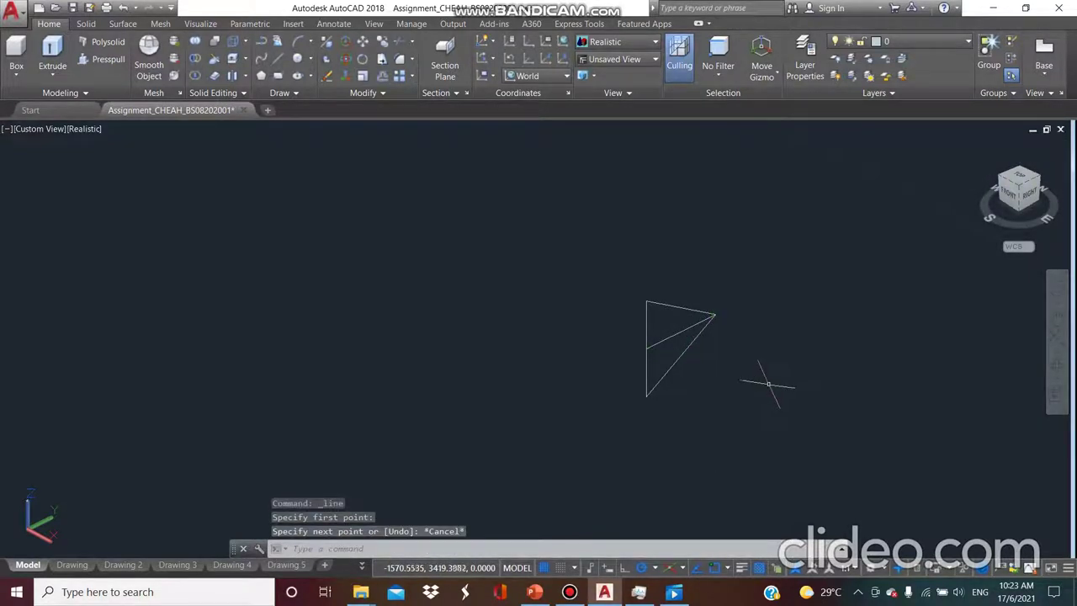
Step: Fillet the triangle's top and diagonal edges with radius 0.2887
text(FILLET)
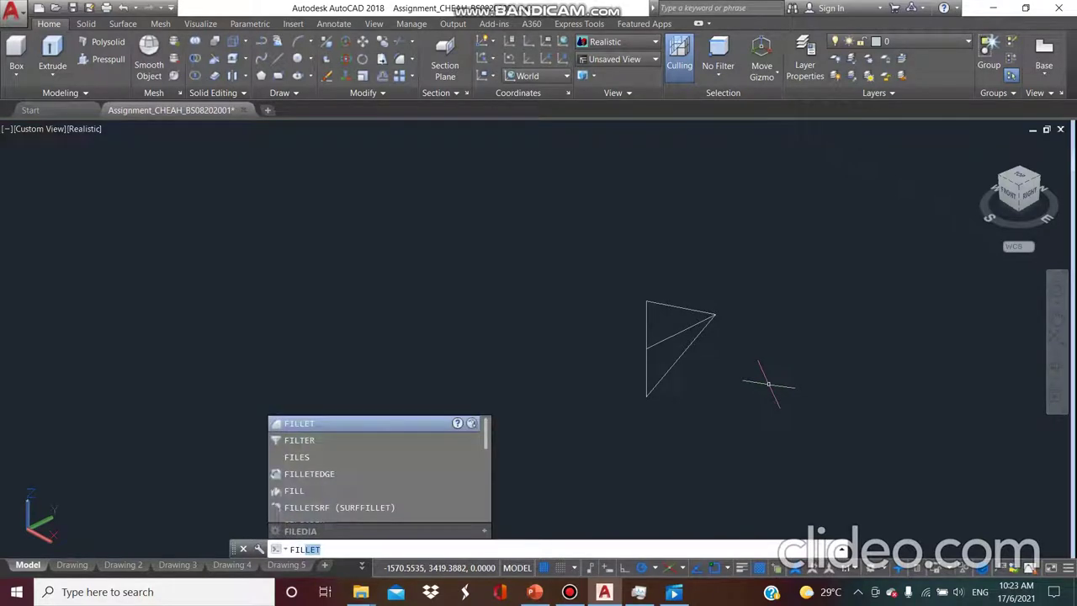
key(Return)
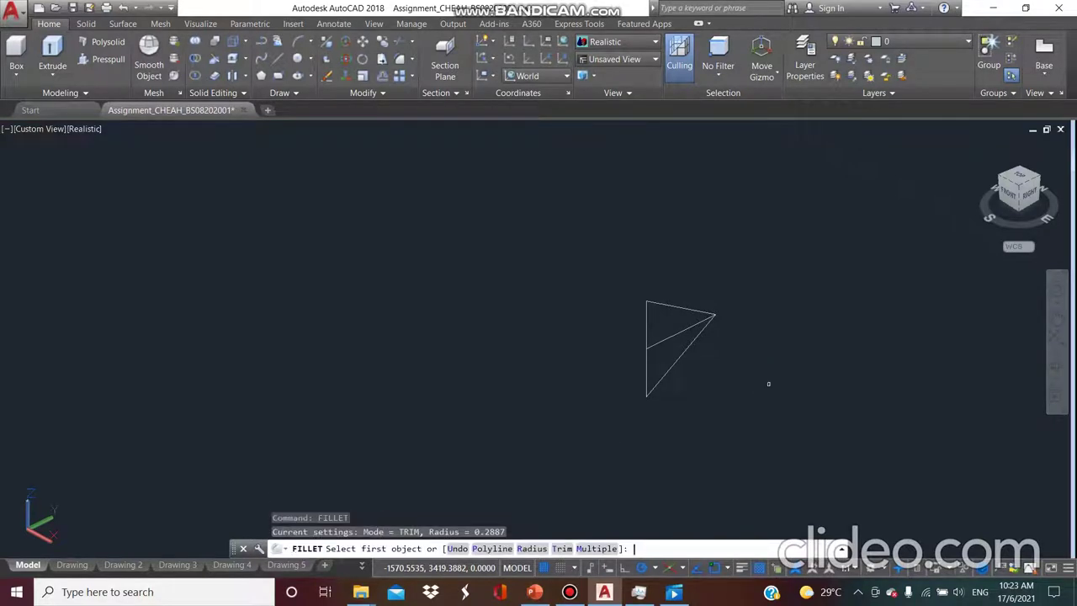
text(r)
key(Return)
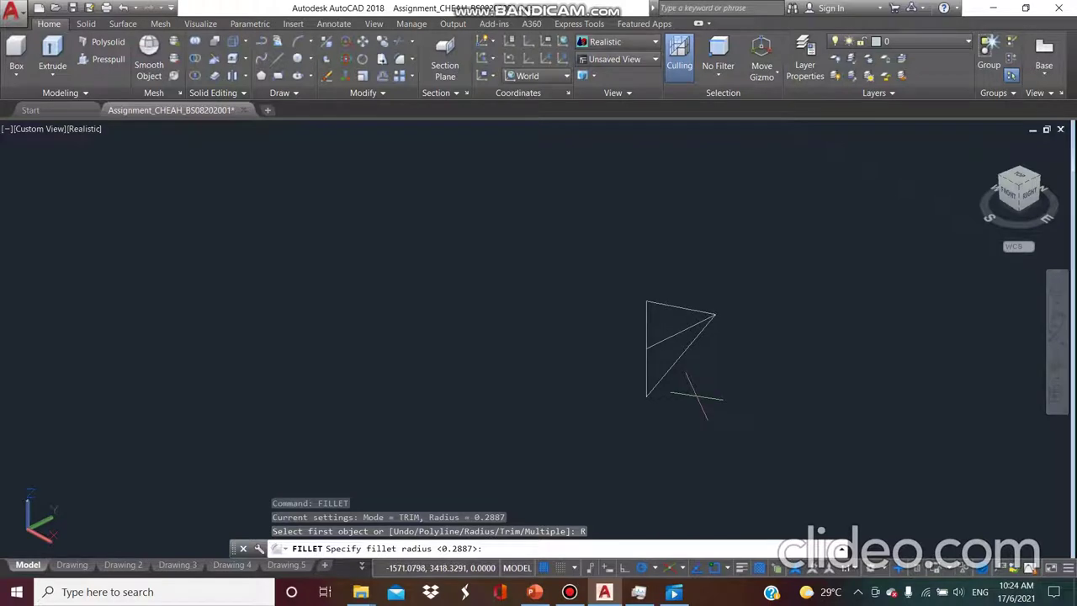
key(Return)
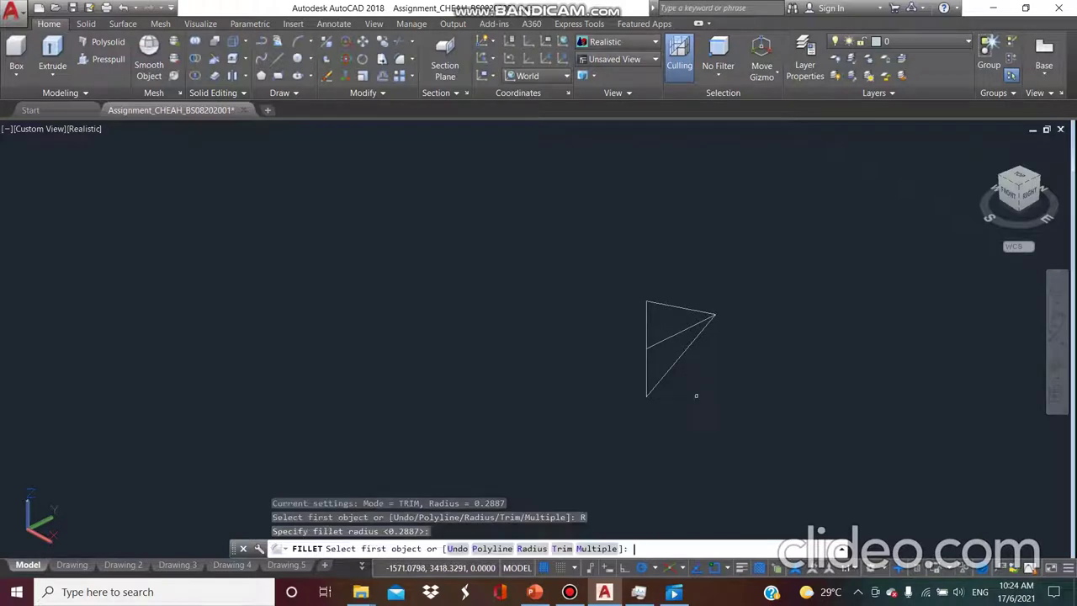
click(683, 307)
click(698, 334)
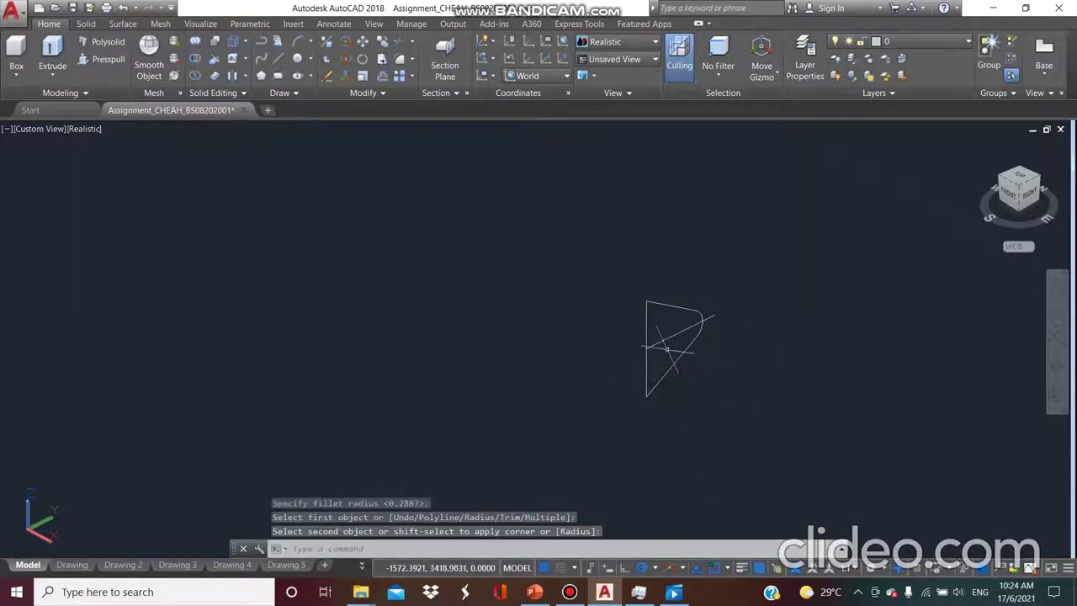
Step: Delete the stray line and join the profile's edges into a single spline
click(680, 331)
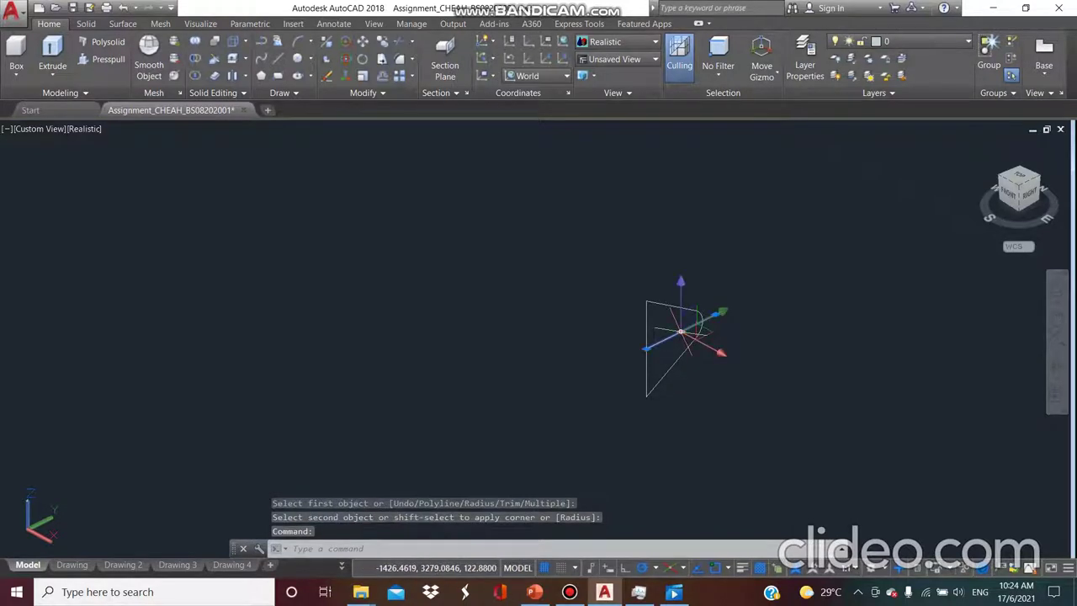
key(Delete)
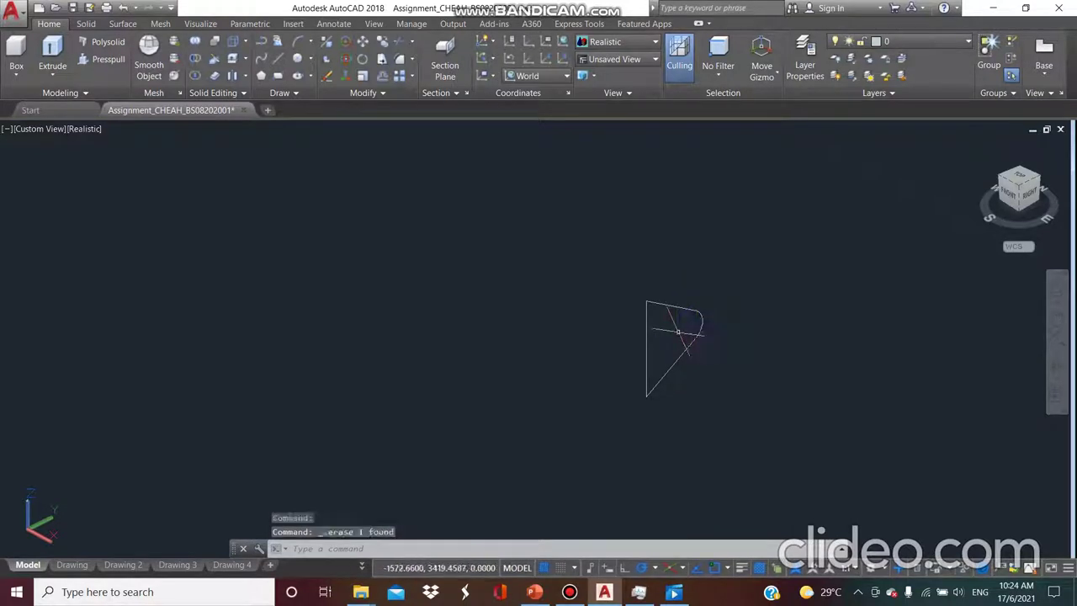
click(594, 272)
click(767, 435)
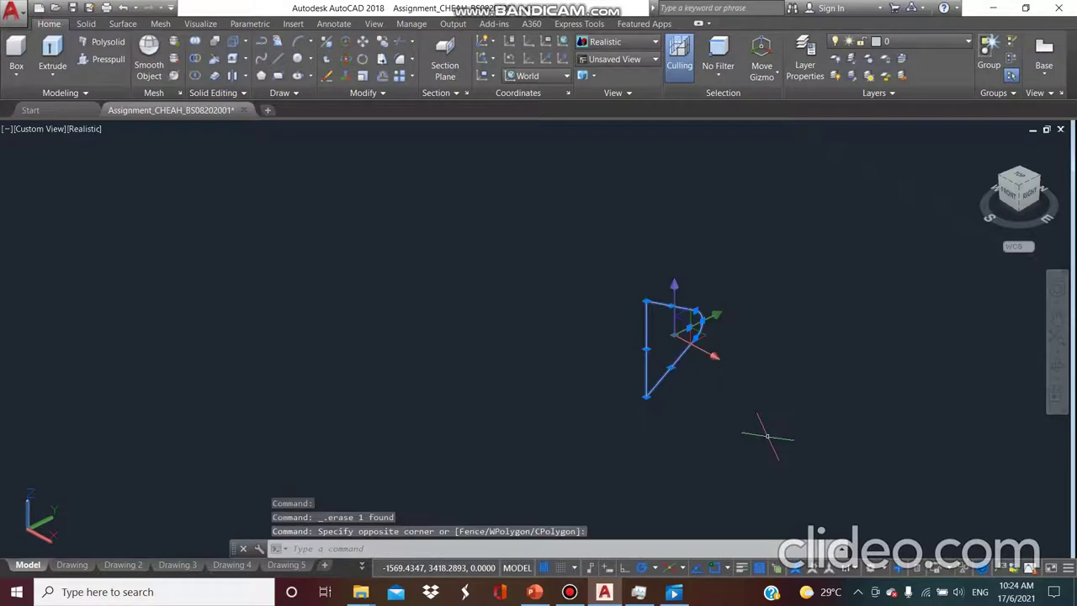
text(joi)
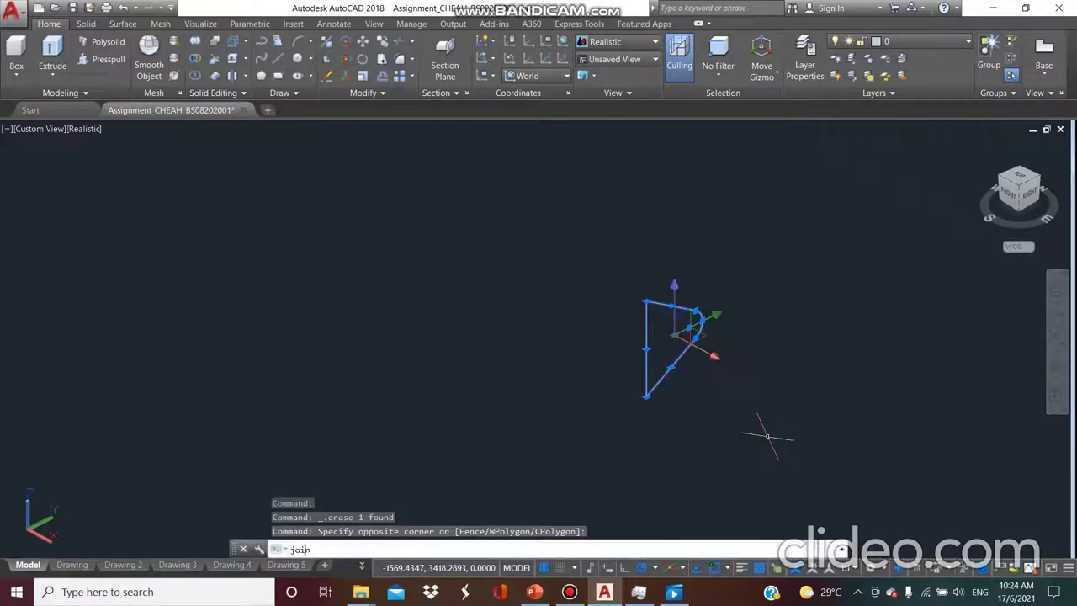
text(n)
key(Return)
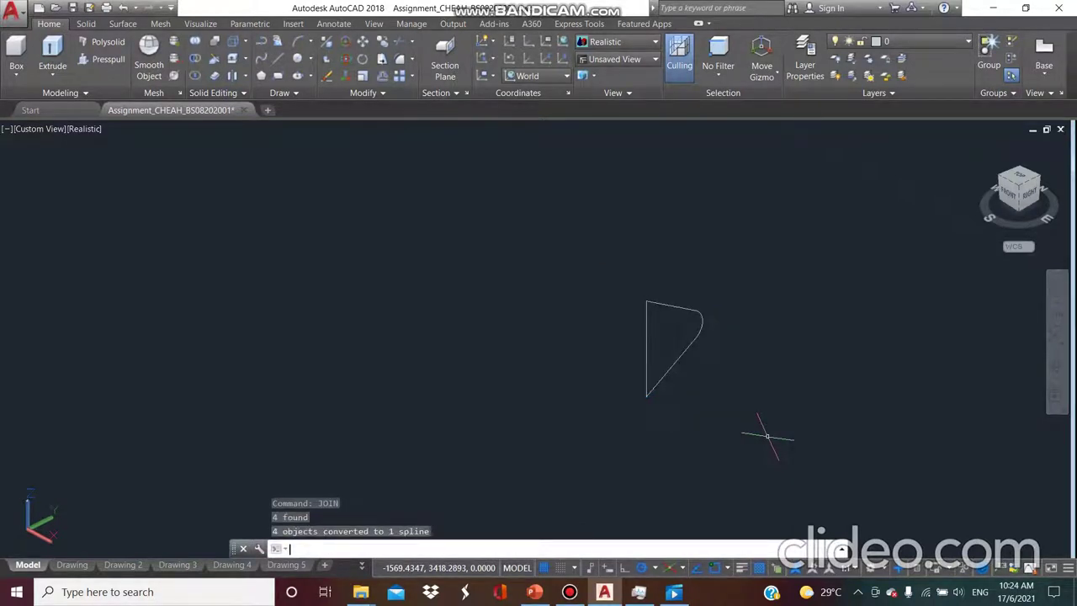
scroll(741, 421, down, 4)
Step: Switch the viewport visual style to 2D Wireframe
scroll(698, 431, down, 2)
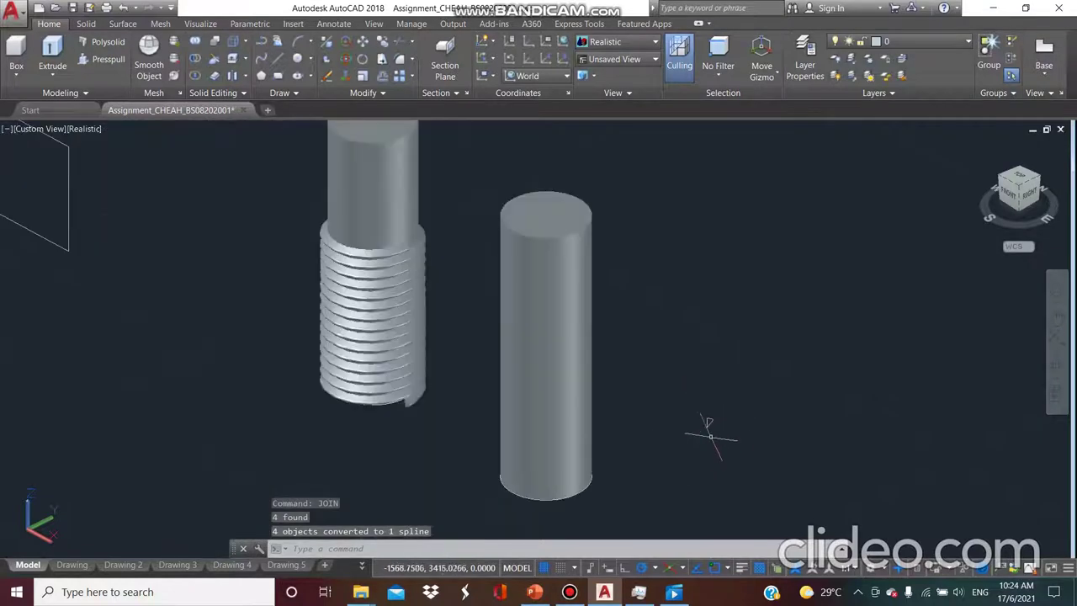
scroll(711, 437, up, 2)
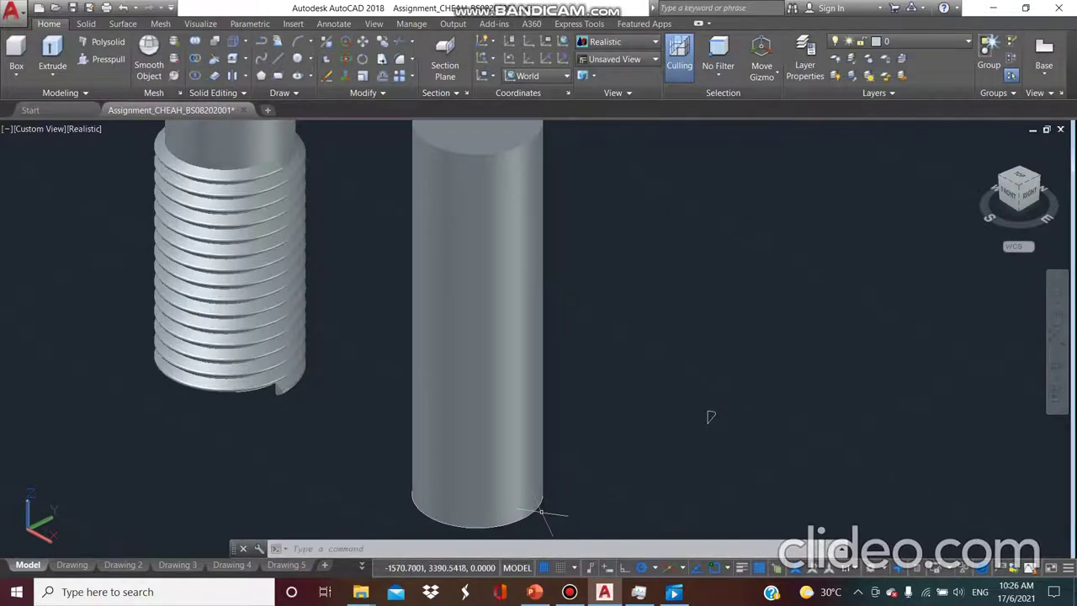
click(491, 424)
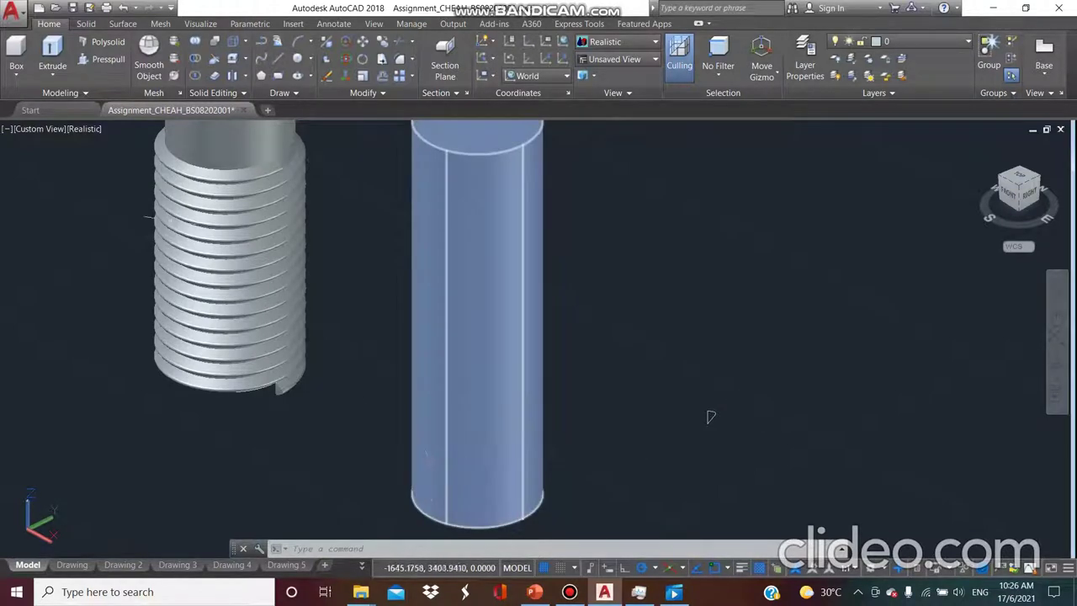
key(Escape)
click(84, 128)
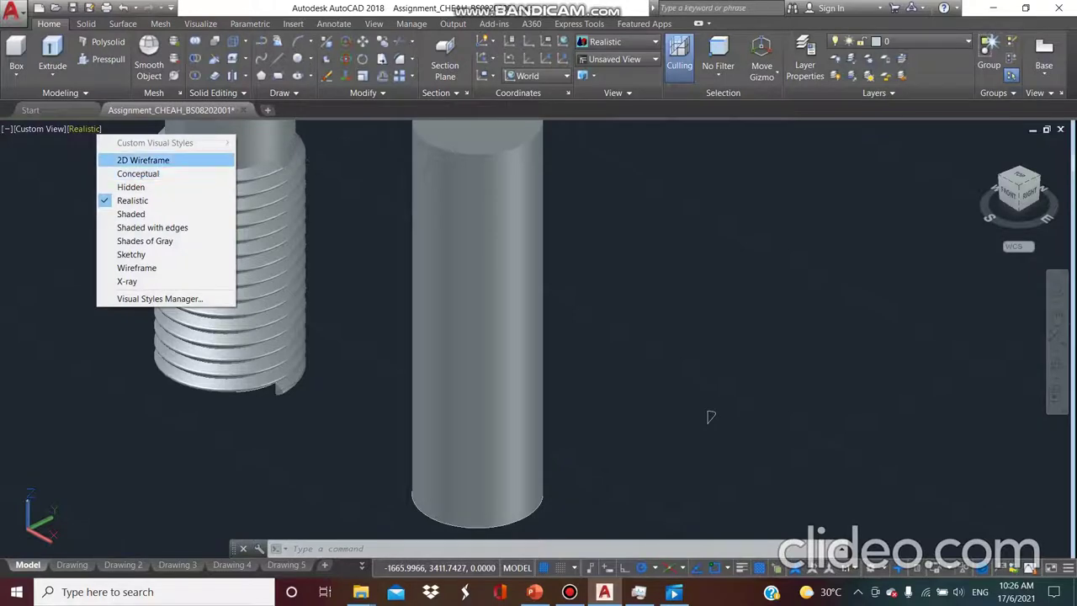
click(144, 158)
scroll(444, 488, down, 2)
scroll(493, 445, up, 4)
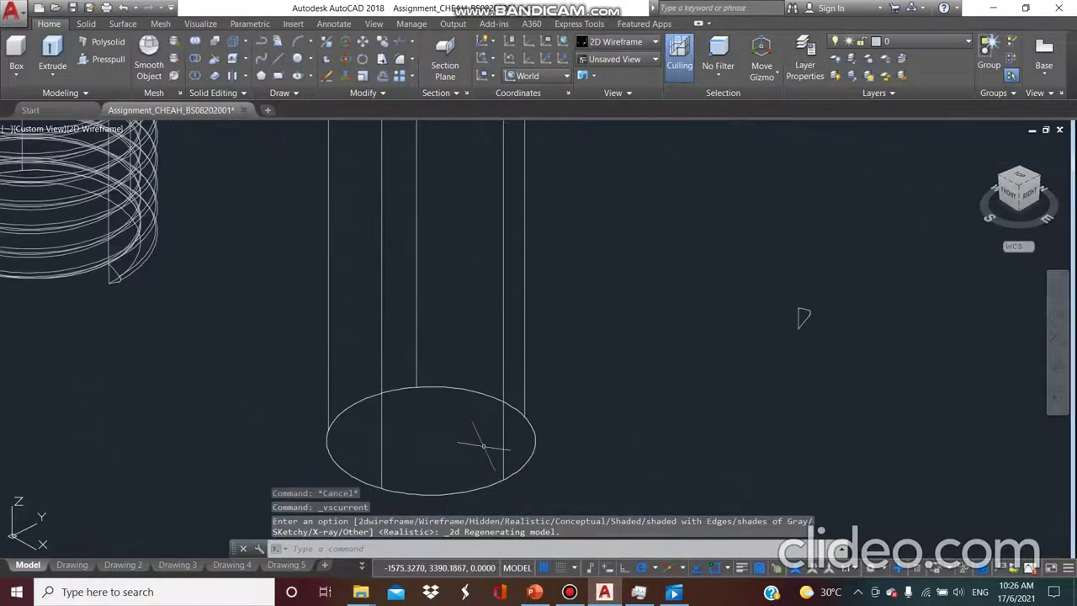
Step: Draw a helix on the plain cylinder's base circle with turn height 2 and height 30
text(H)
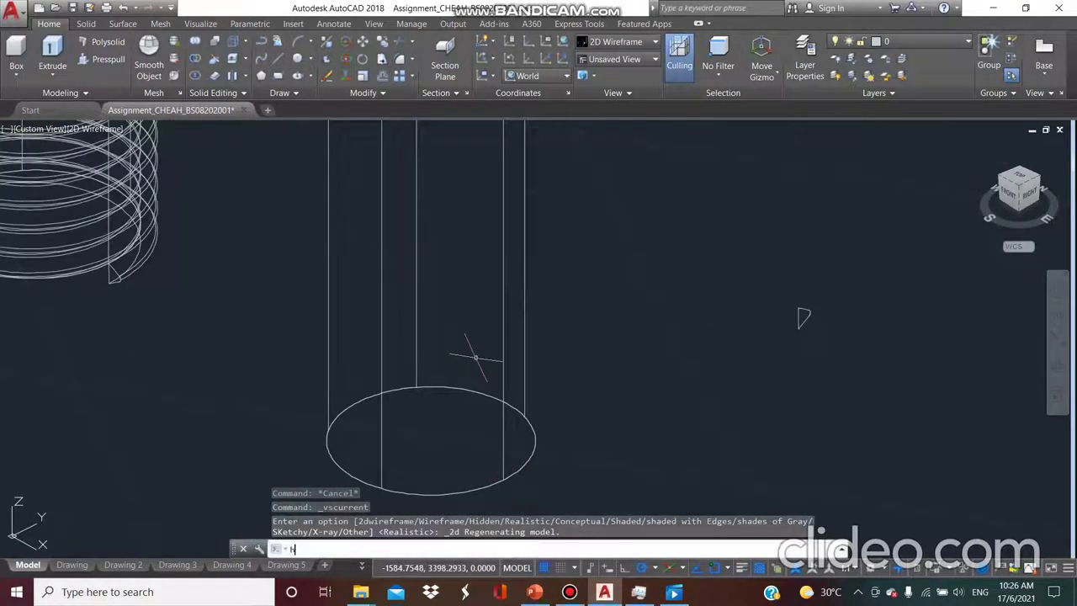
text(elix)
key(Return)
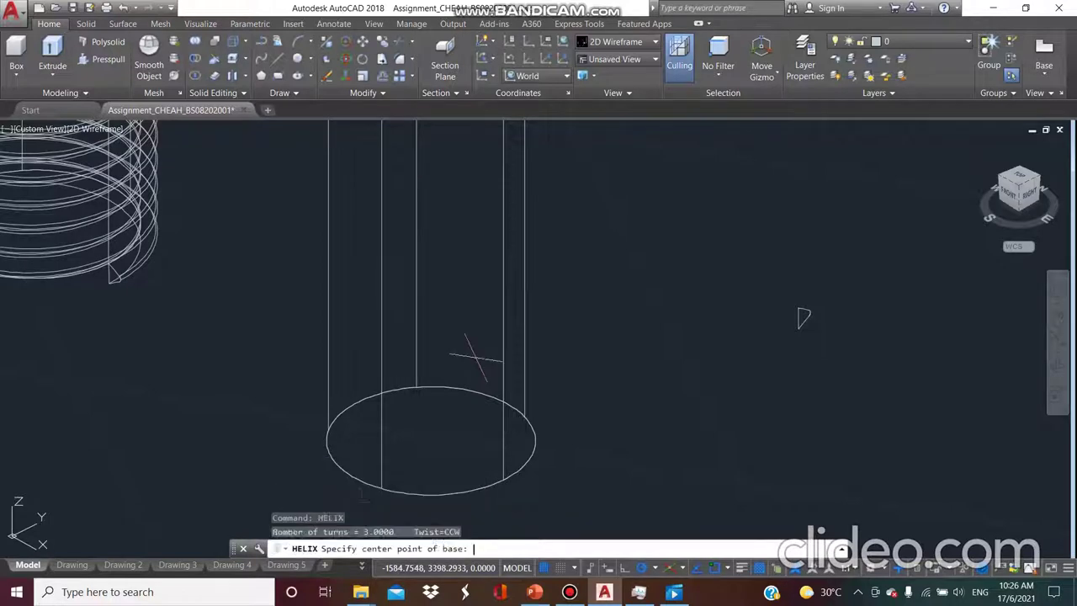
click(430, 439)
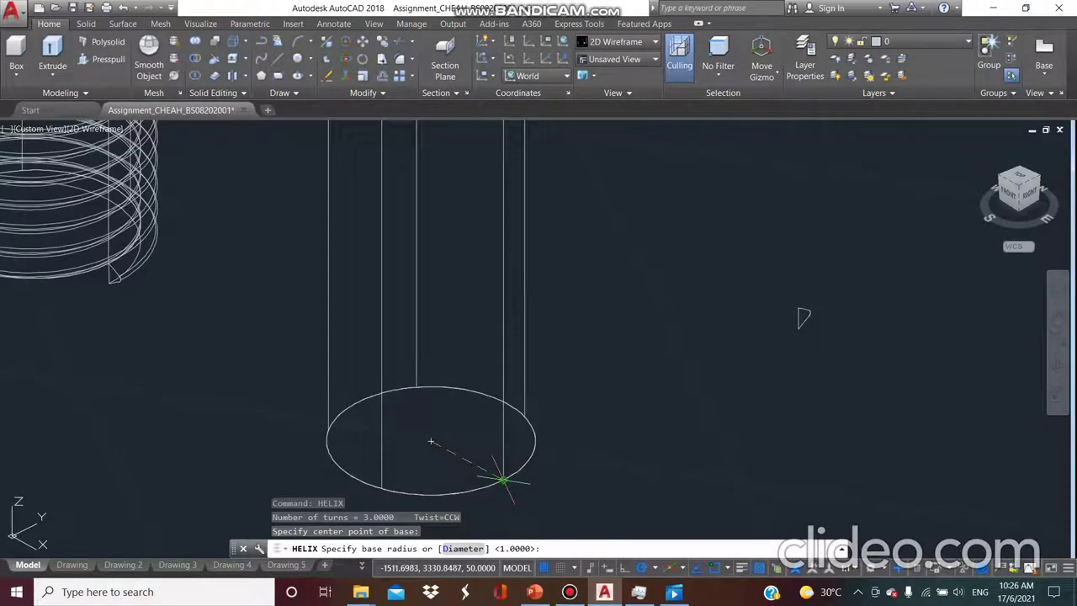
click(502, 479)
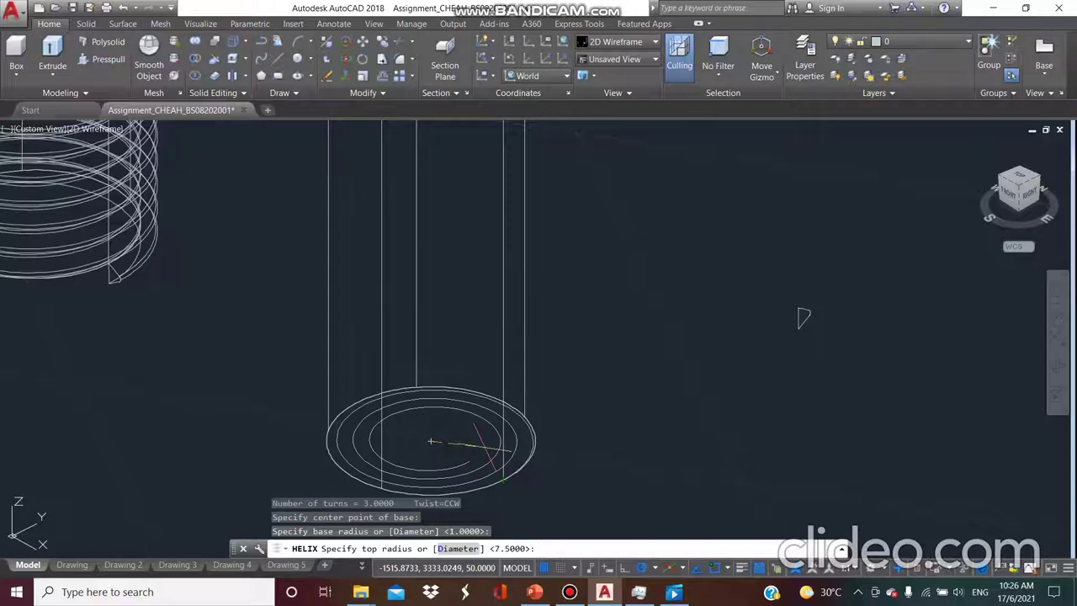
key(Return)
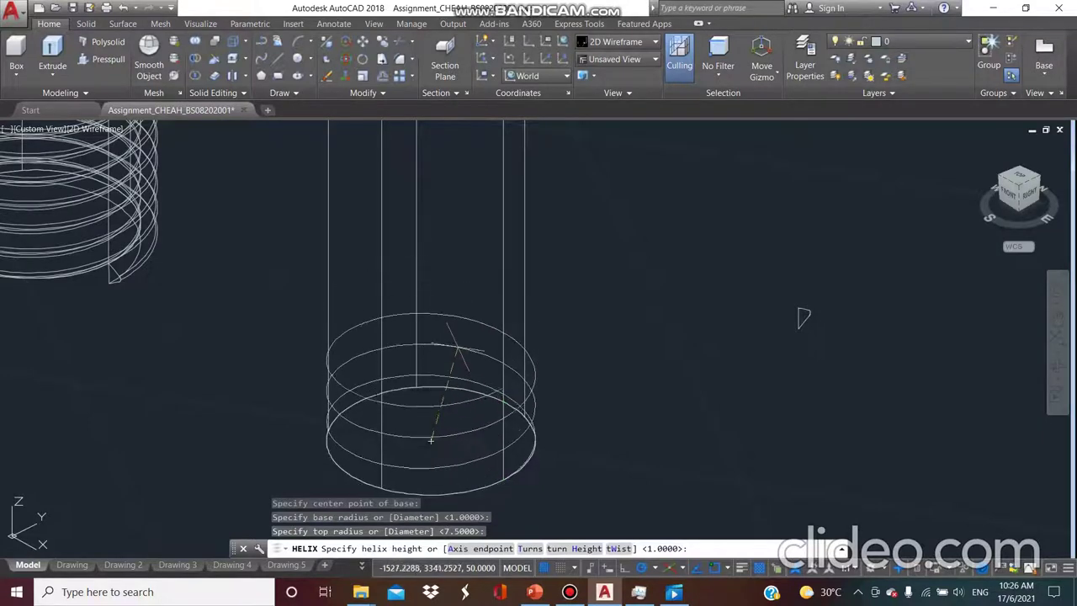
right_click(431, 440)
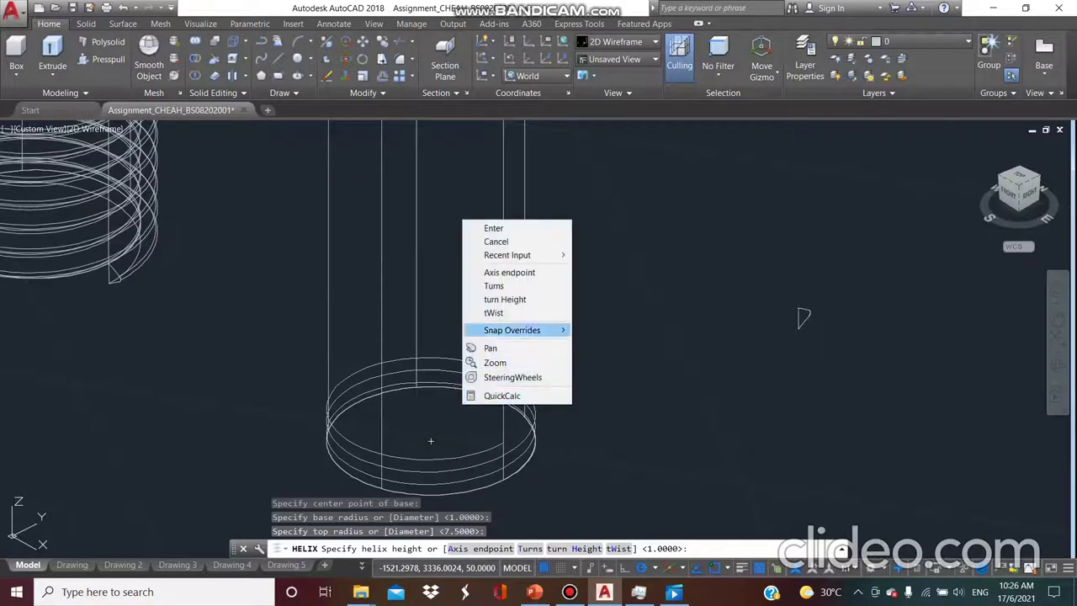
click(505, 299)
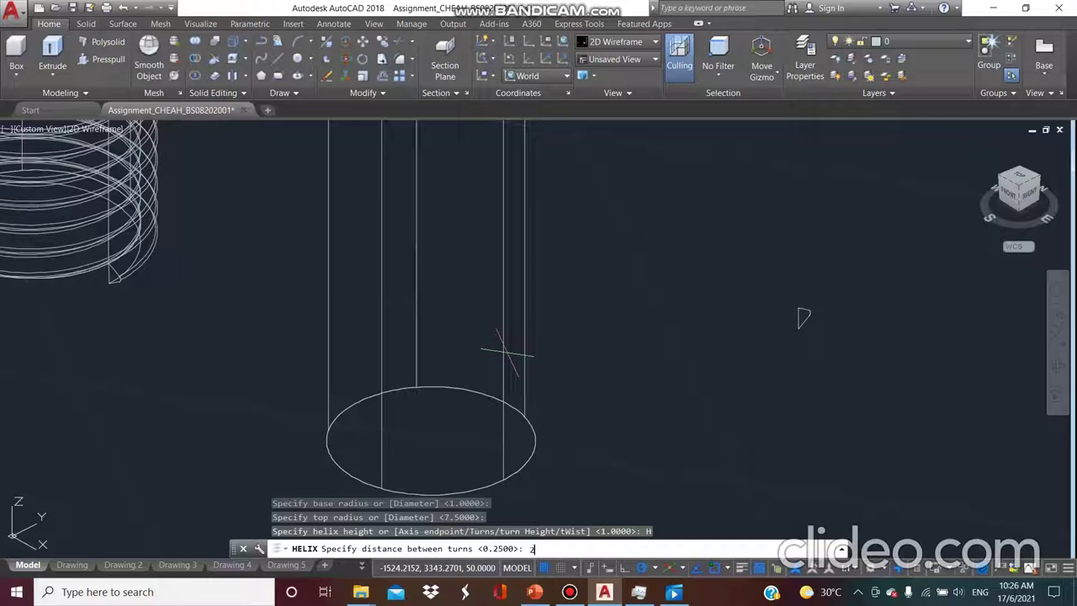
key(Return)
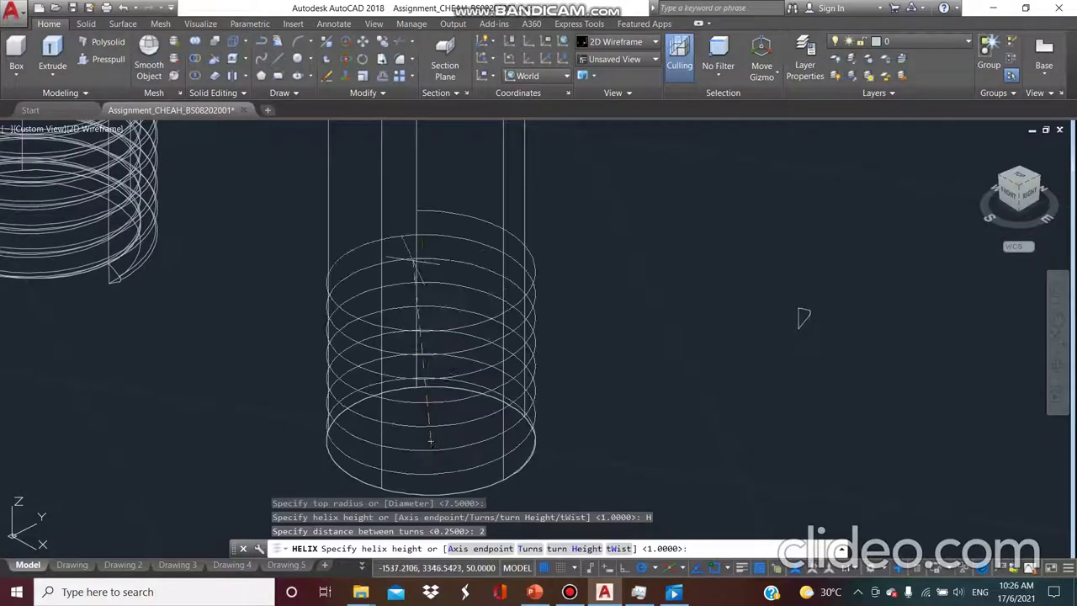
scroll(493, 315, down, 4)
scroll(493, 314, up, 2)
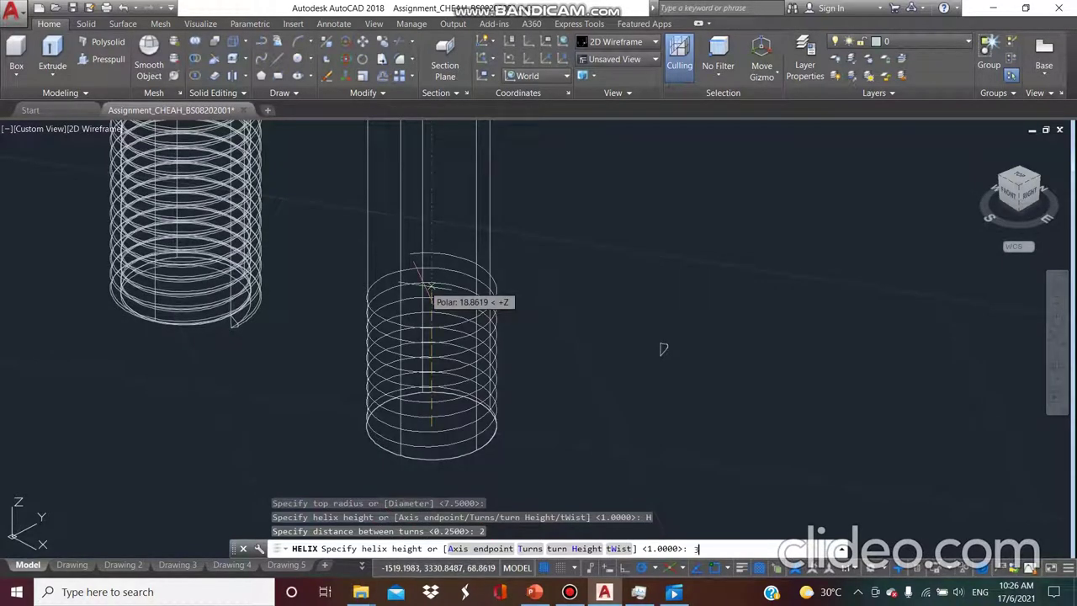
key(Return)
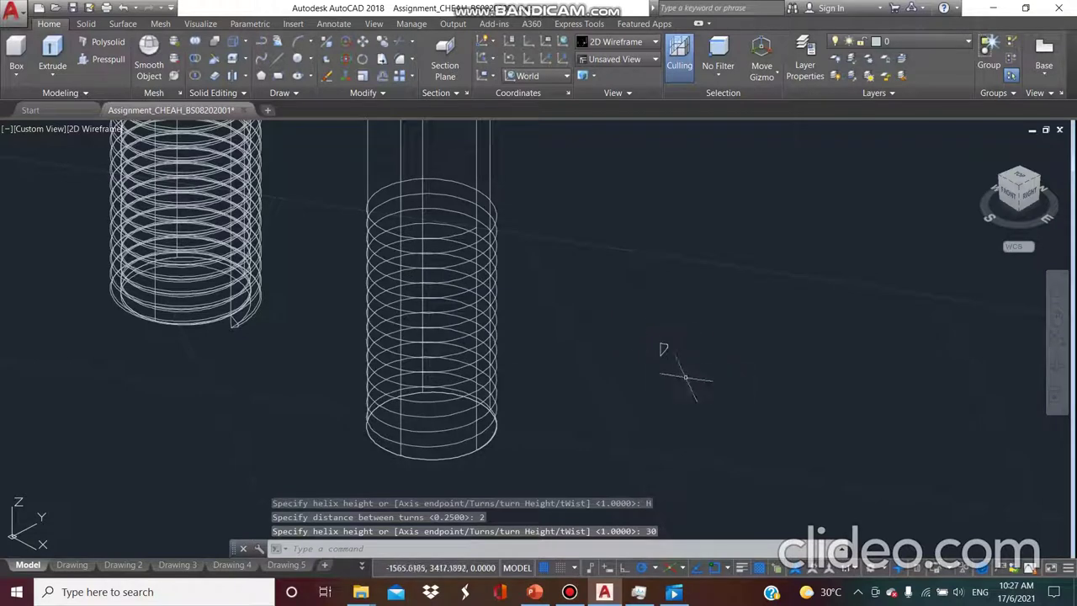
Step: Move the small thread profile onto the helix's top endpoint
click(642, 325)
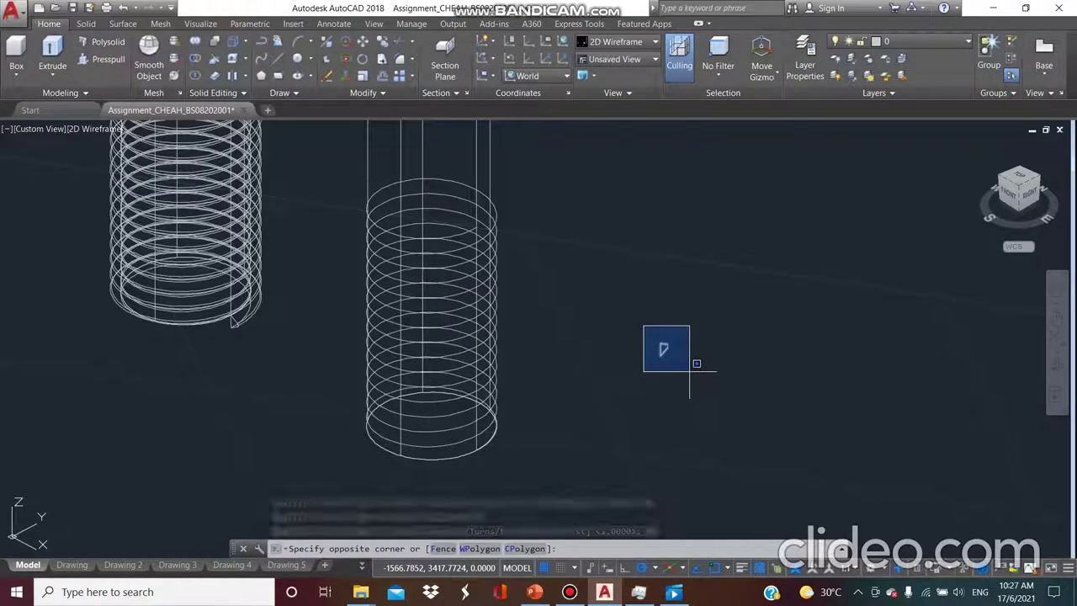
click(688, 371)
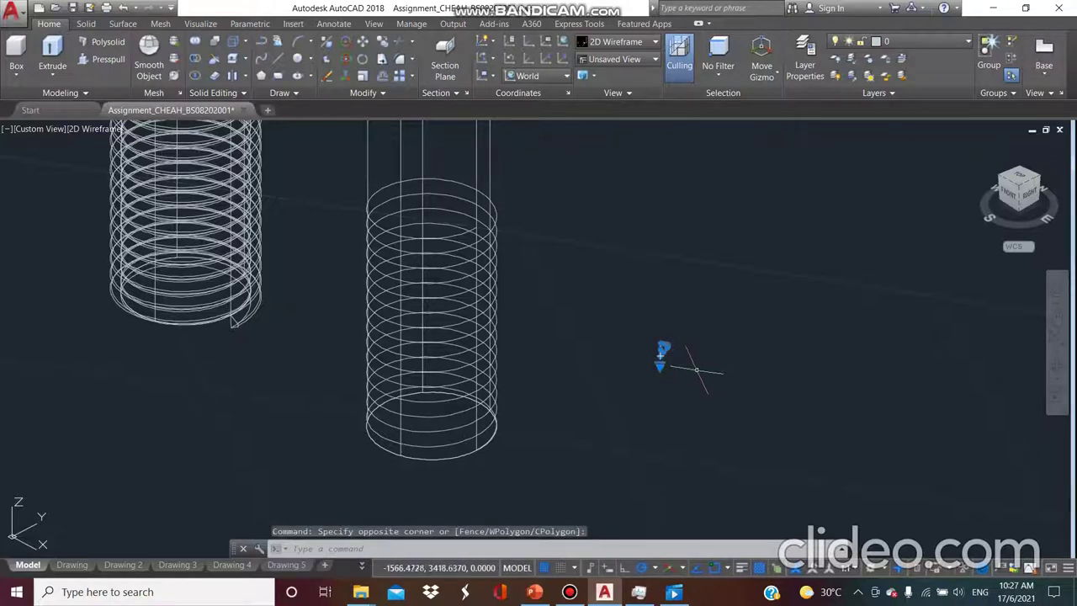
right_click(697, 368)
click(728, 149)
scroll(646, 370, up, 3)
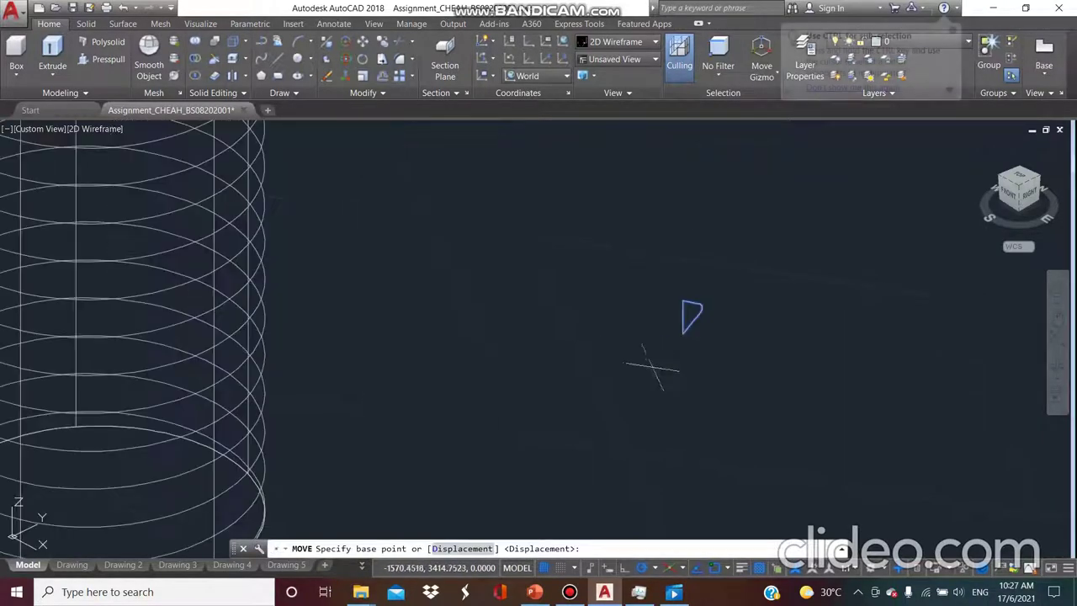
click(683, 334)
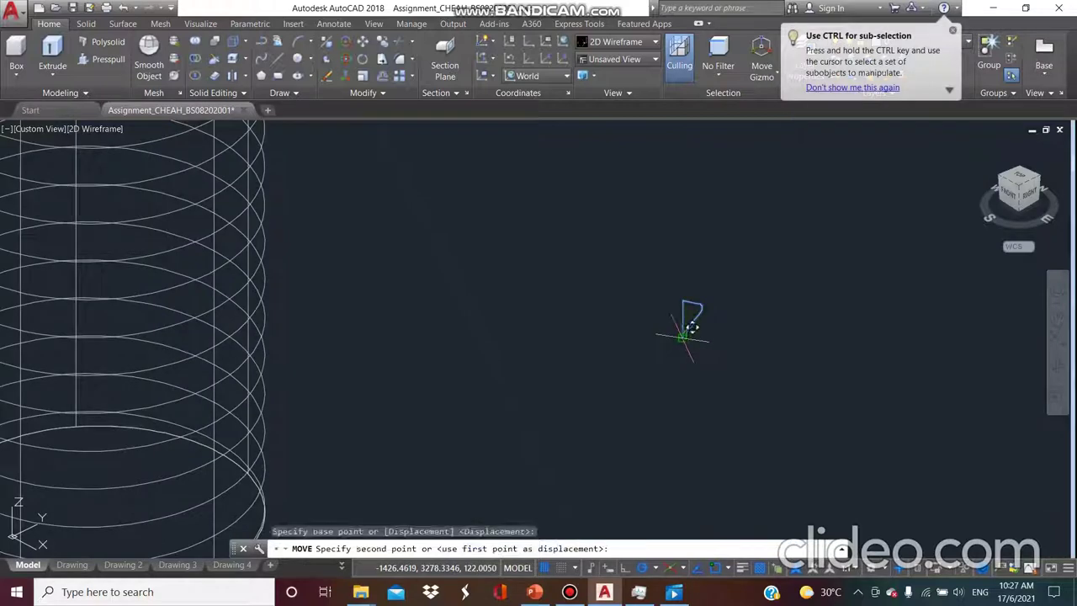
scroll(631, 325, down, 4)
scroll(484, 225, up, 4)
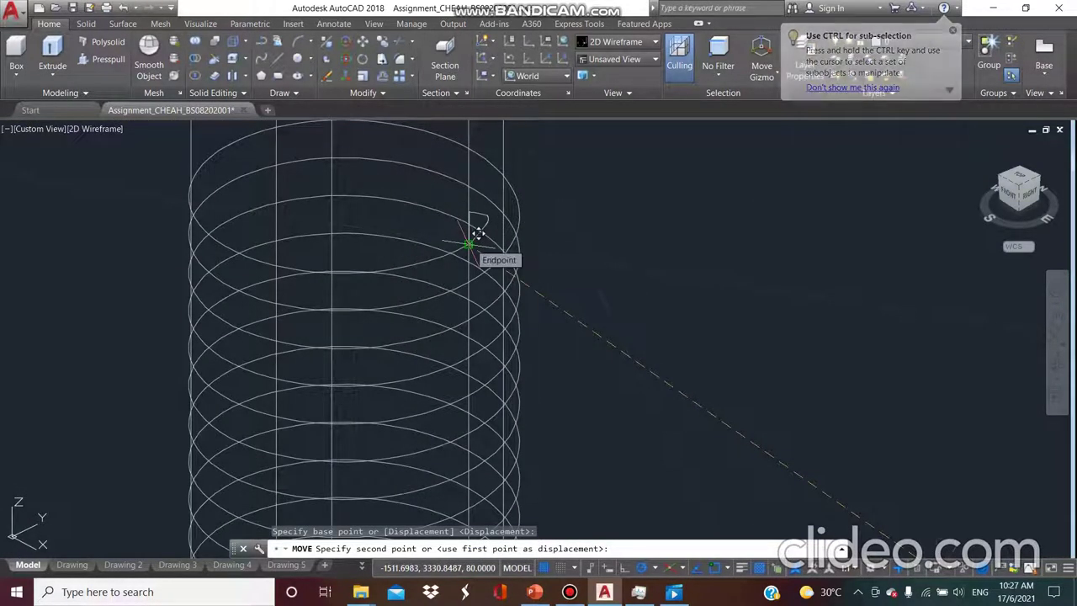
click(468, 243)
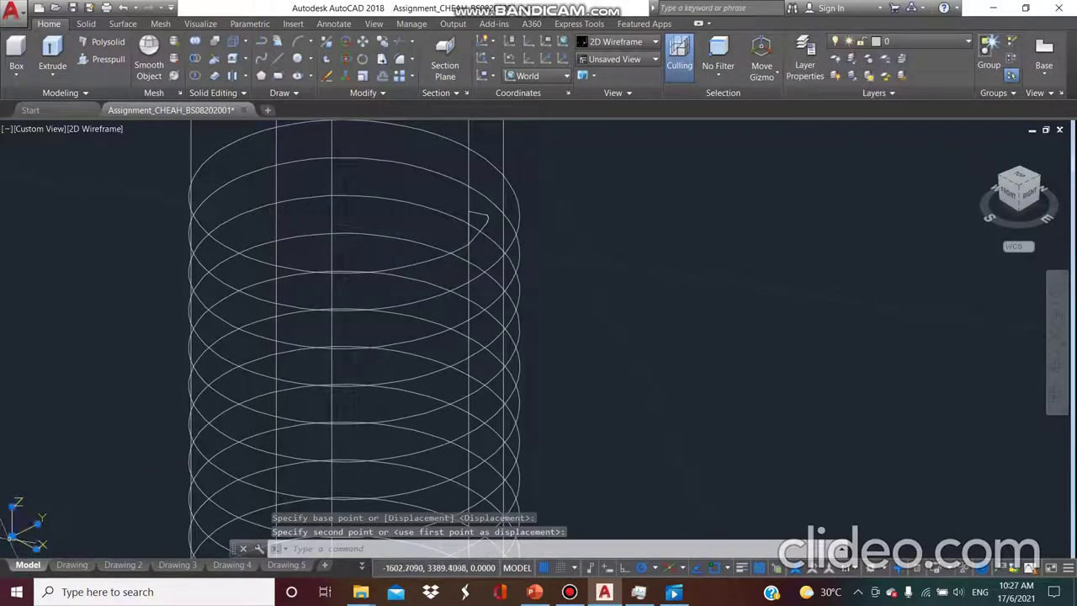
key(Escape)
Step: Relocate the UCS origin to the profile at the top of the helix
click(26, 532)
click(25, 531)
scroll(458, 264, up, 2)
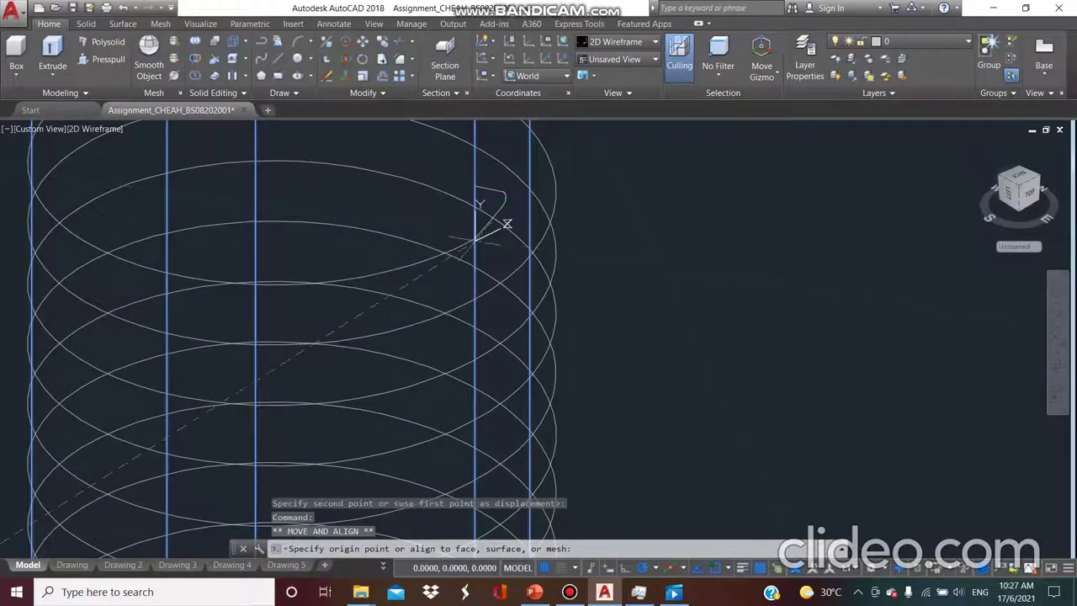
scroll(475, 236, up, 4)
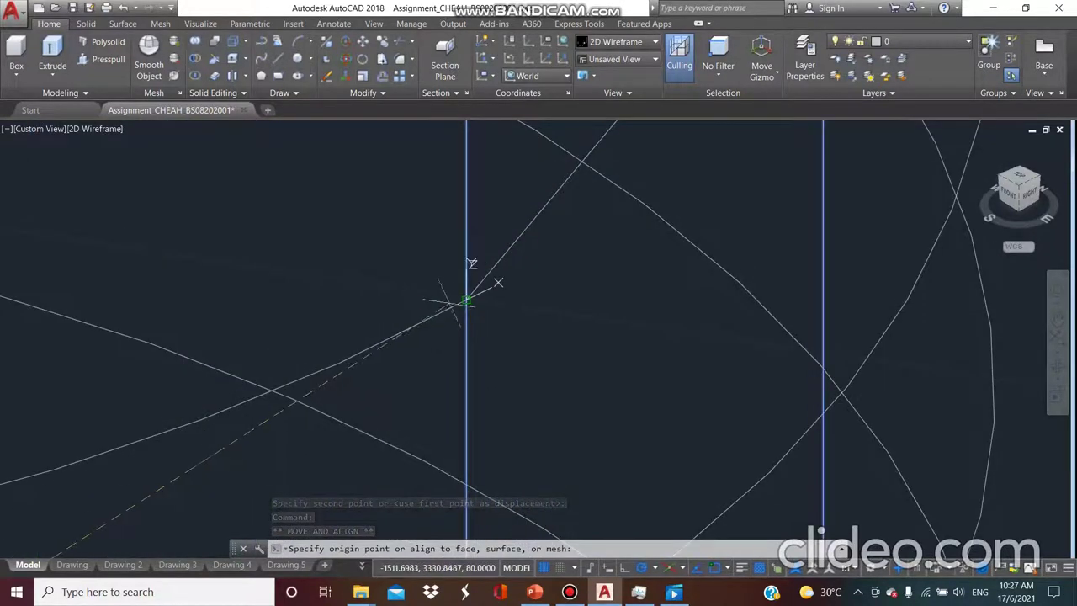
scroll(510, 304, down, 6)
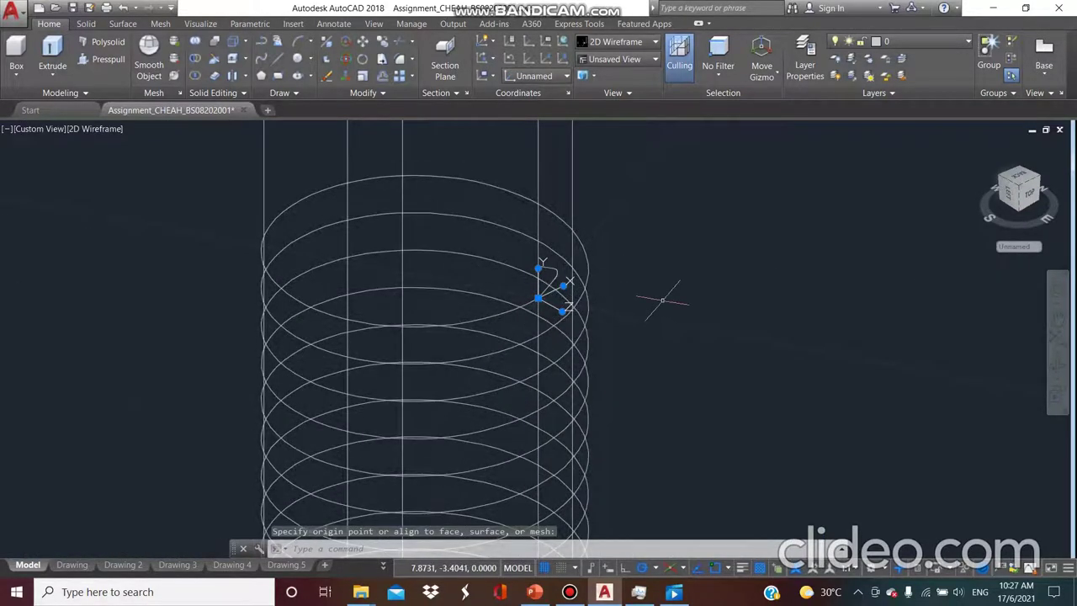
Step: Sweep the small thread profile along the helix path
text(se)
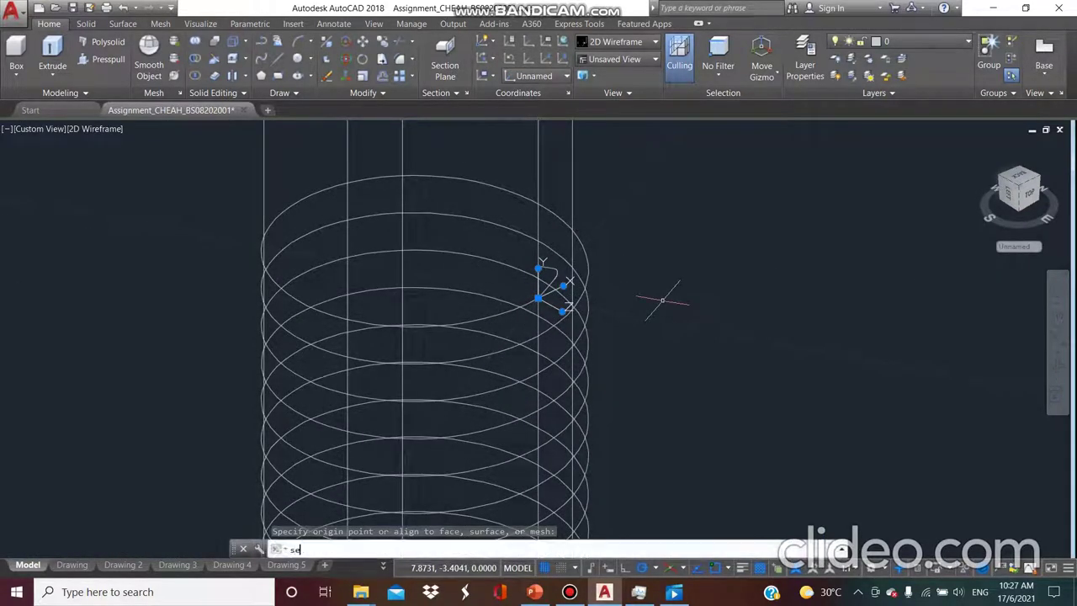
text(ewee)
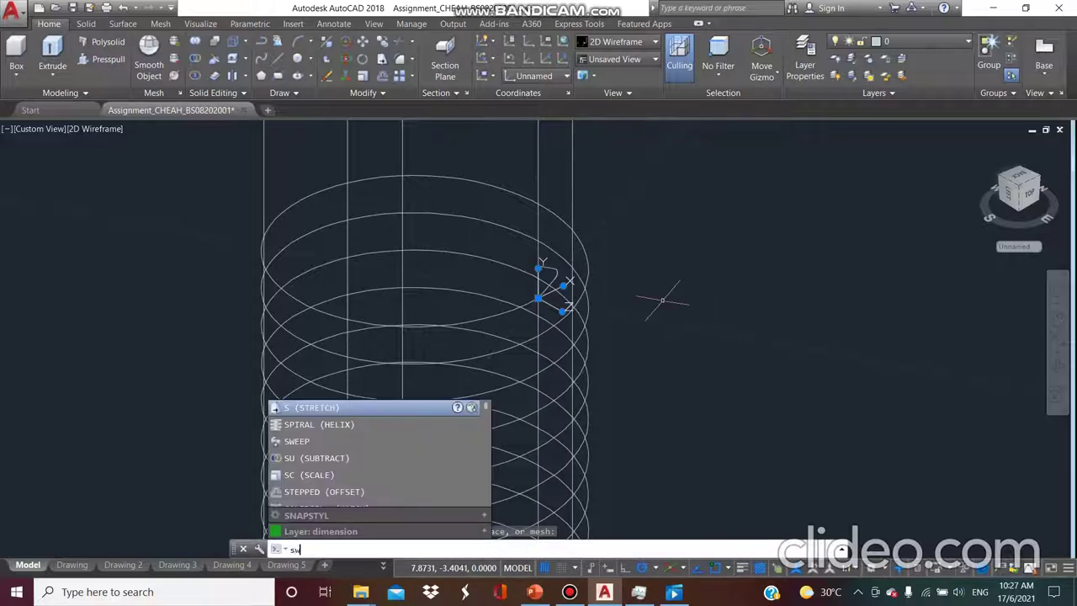
key(Return)
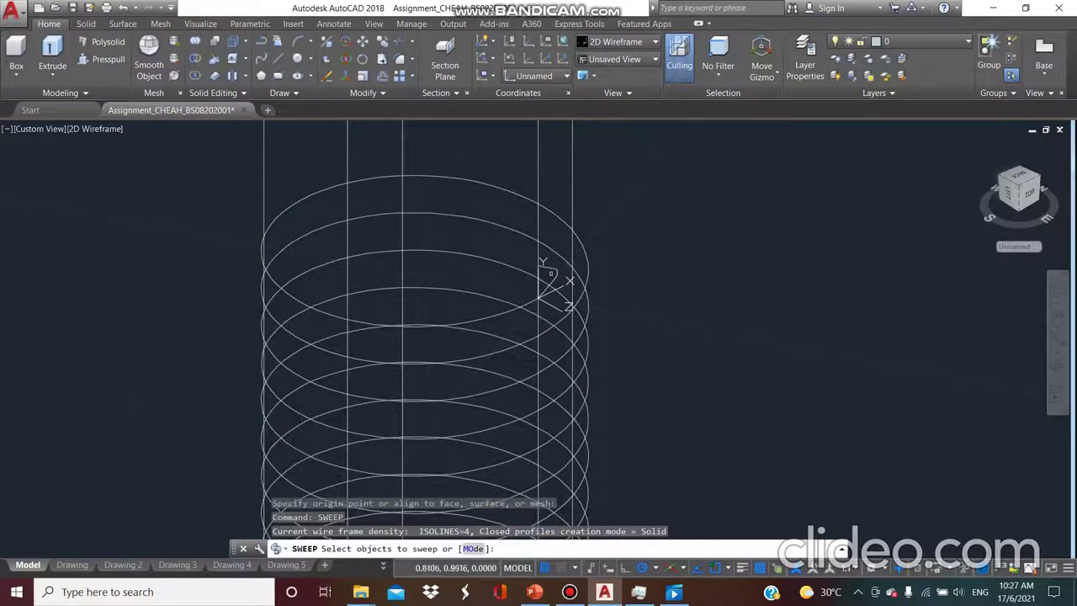
click(548, 271)
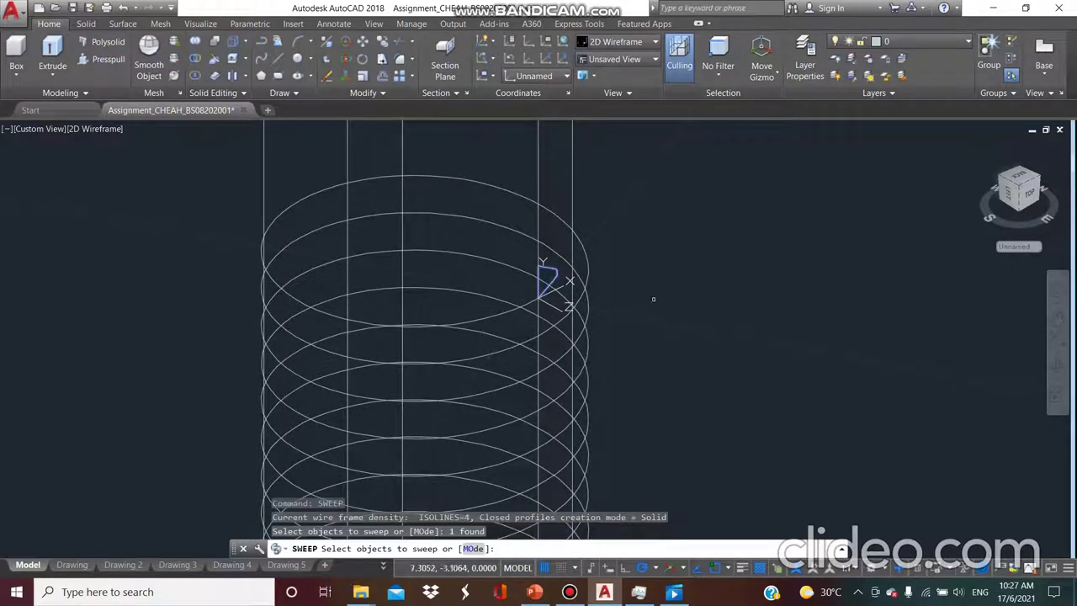
key(Return)
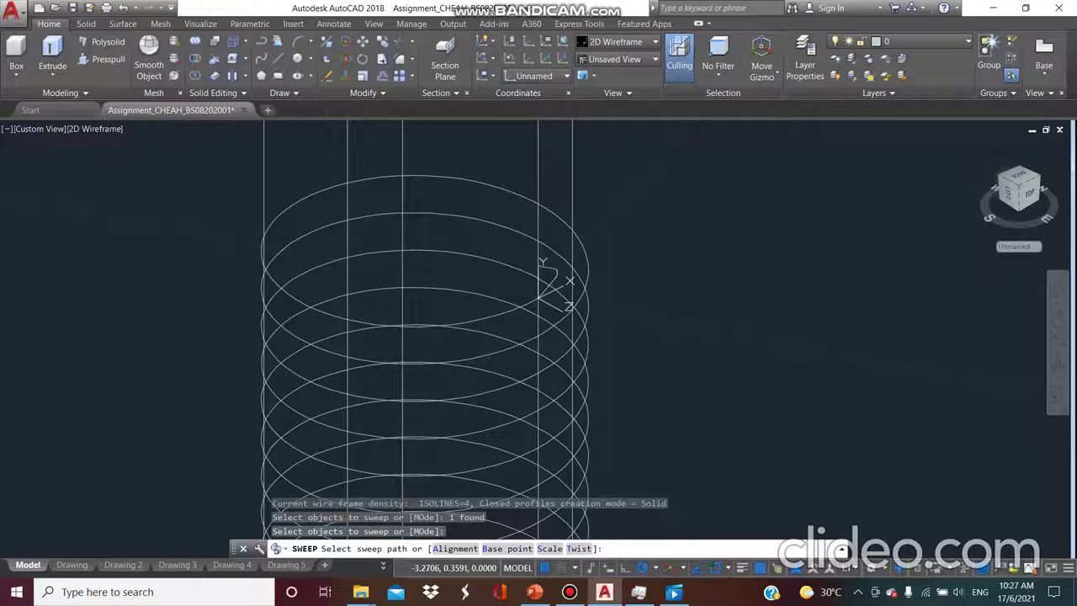
click(538, 299)
scroll(313, 376, down, 3)
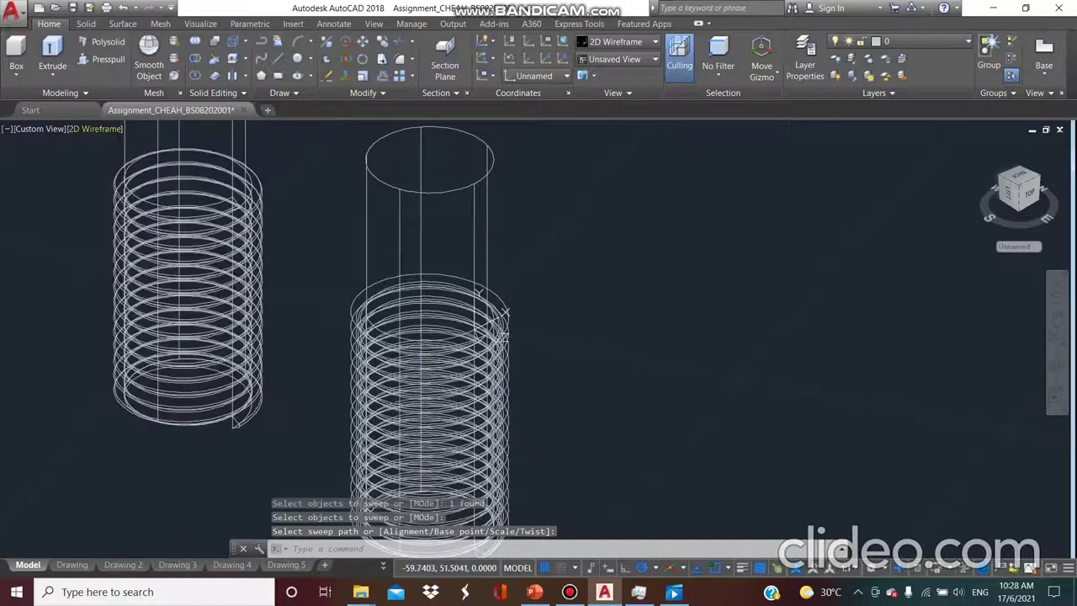
click(96, 128)
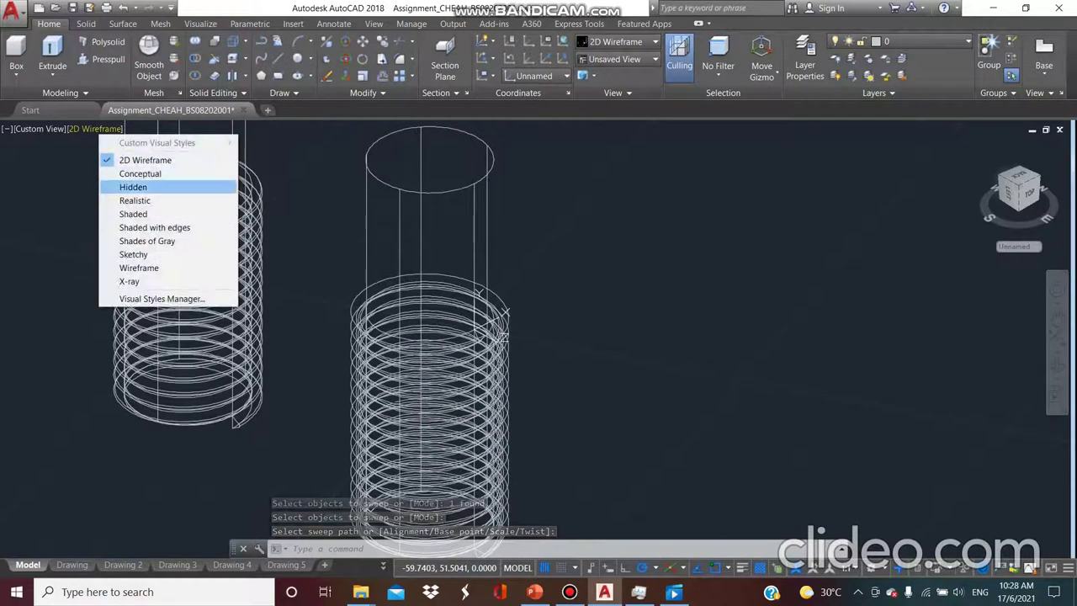
Step: Switch to Realistic shading and select the threaded coil
click(134, 200)
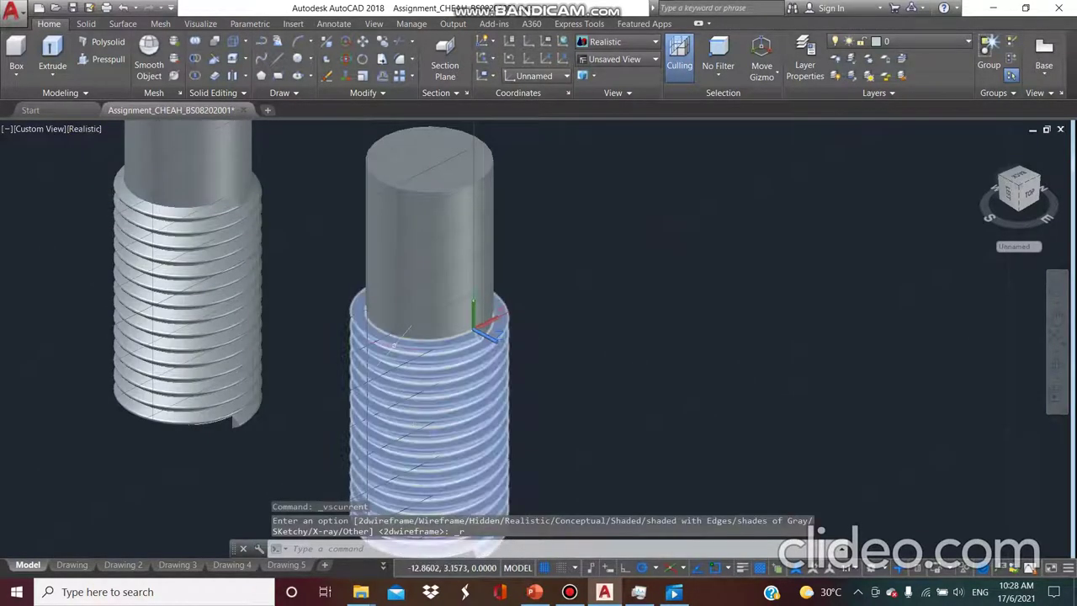
scroll(406, 434, up, 4)
scroll(455, 421, down, 2)
click(476, 405)
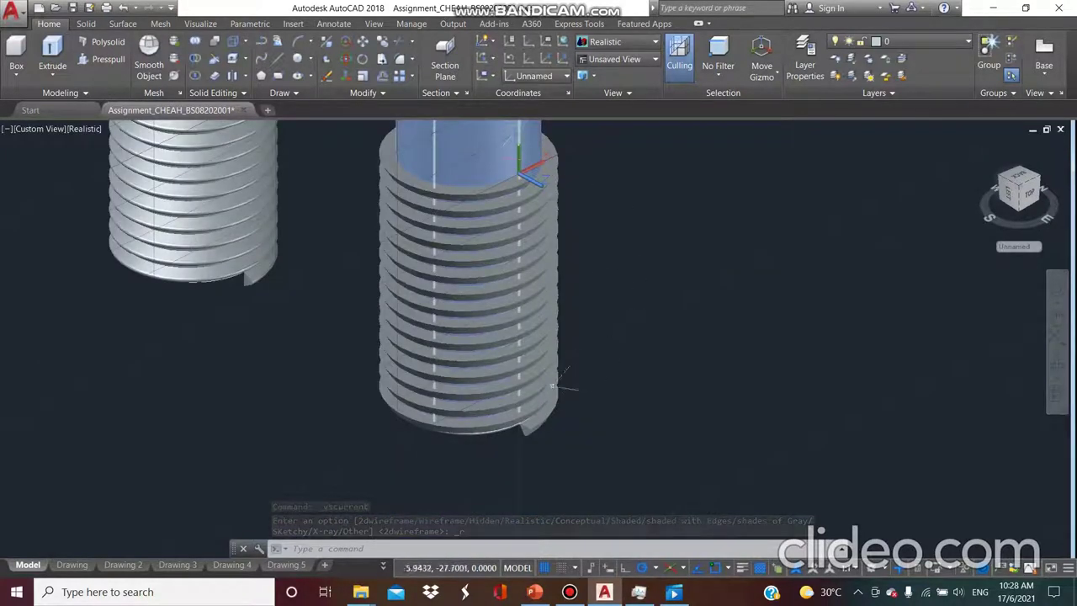
click(492, 329)
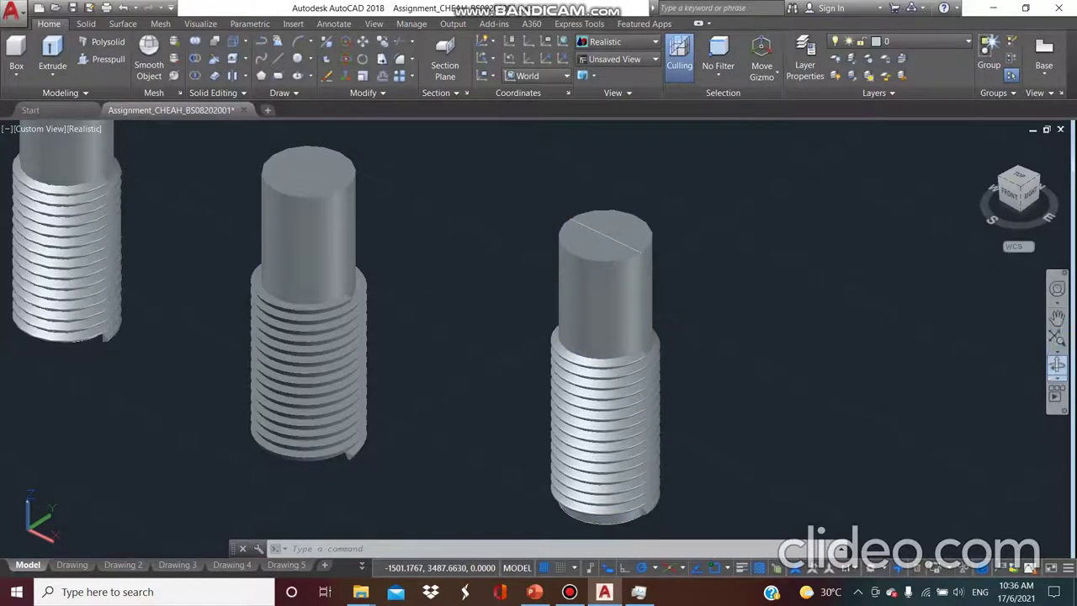
Step: Orbit the view around the three threaded rods to inspect the threads
click(1056, 364)
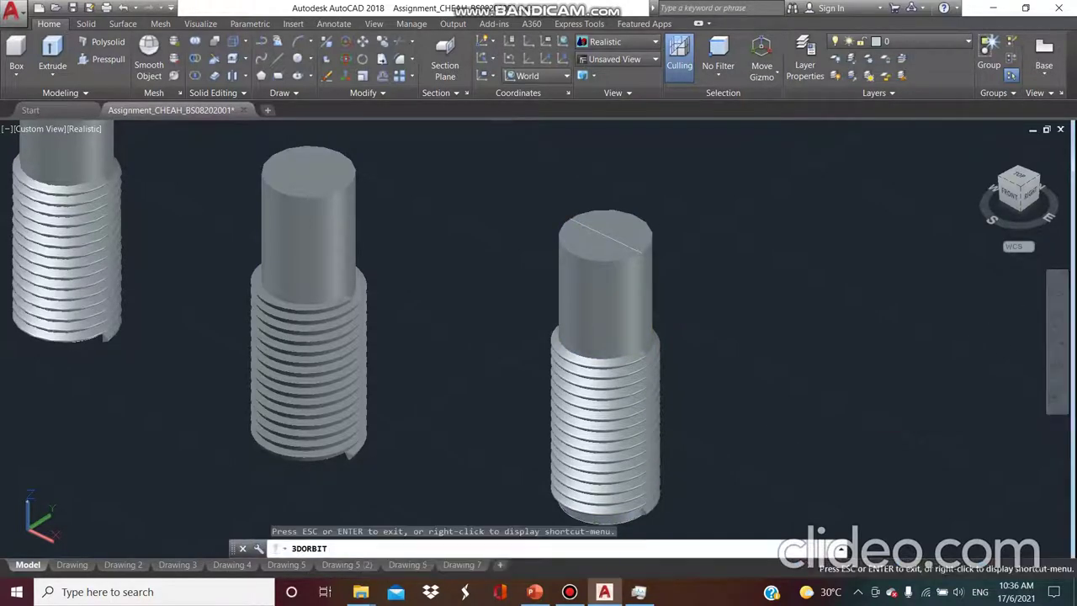
drag(447, 395, 448, 353)
drag(448, 352, 449, 353)
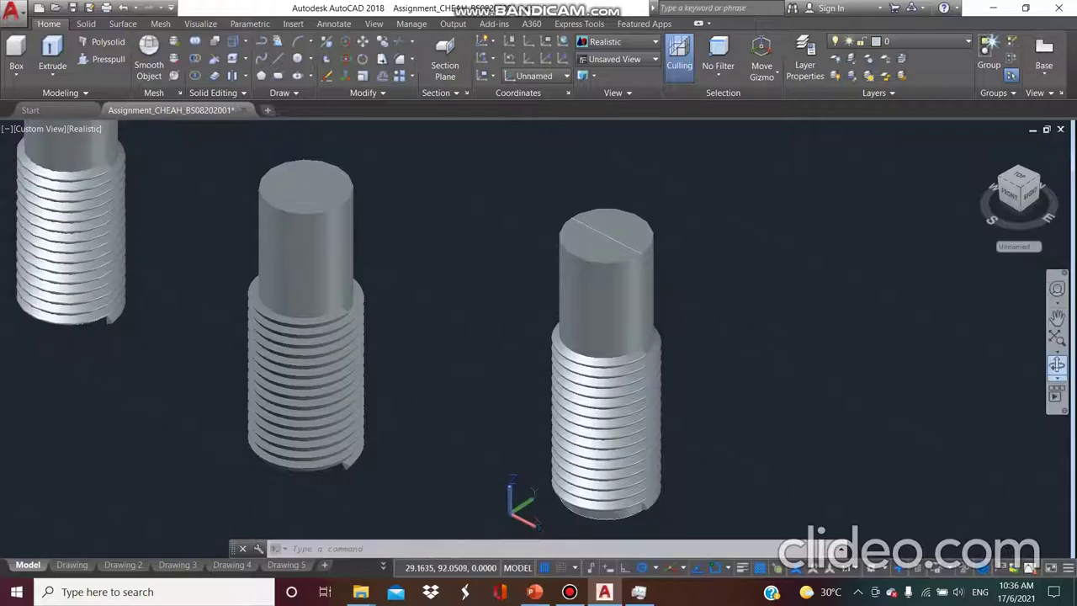
drag(448, 352, 460, 273)
drag(150, 129, 469, 319)
right_click(704, 231)
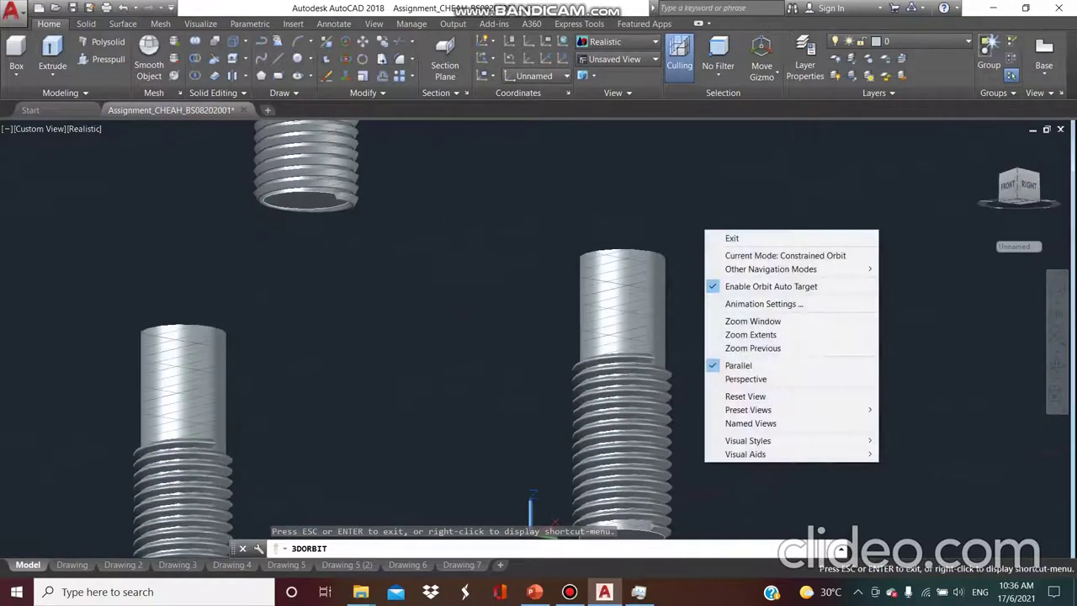
key(Escape)
key(Escape)
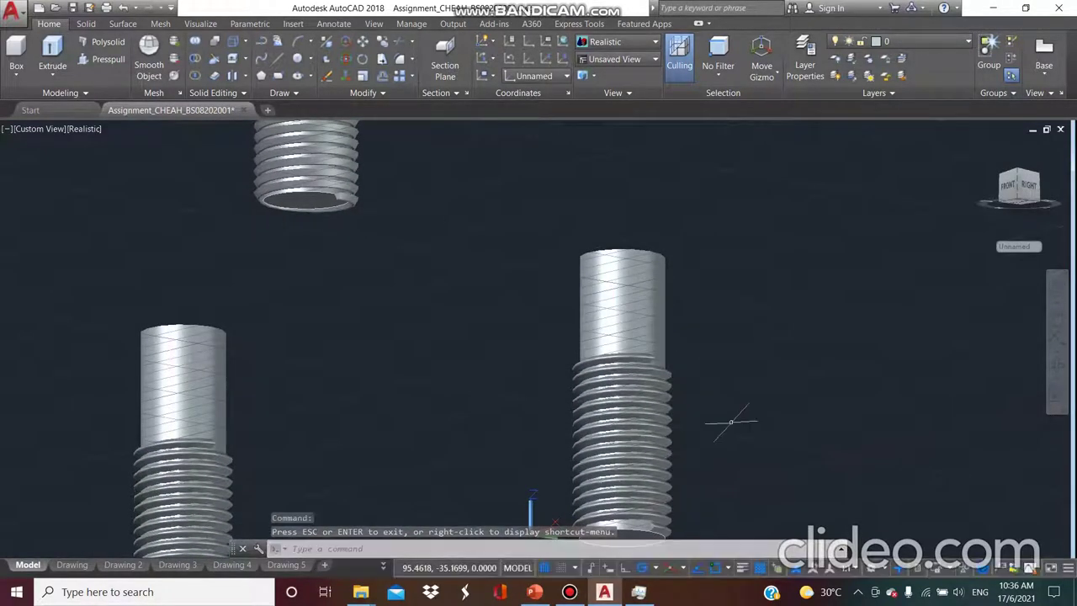
right_click(720, 210)
Step: Start a chamfer on the rod's end, choosing its side face as the base surface
click(747, 313)
drag(747, 313, 667, 371)
scroll(667, 371, up, 5)
drag(577, 413, 598, 385)
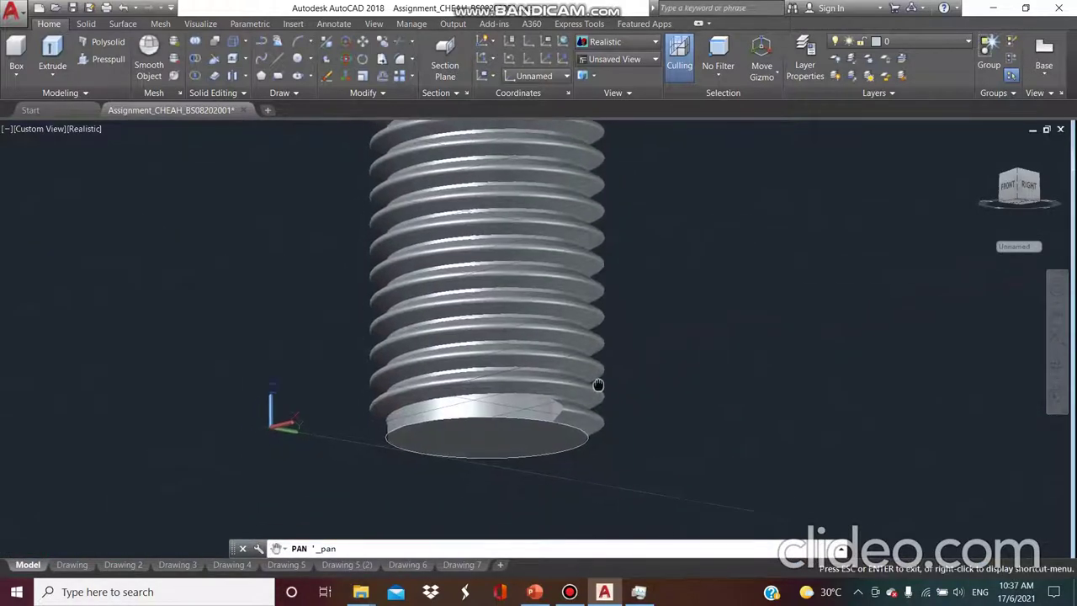
scroll(630, 379, up, 3)
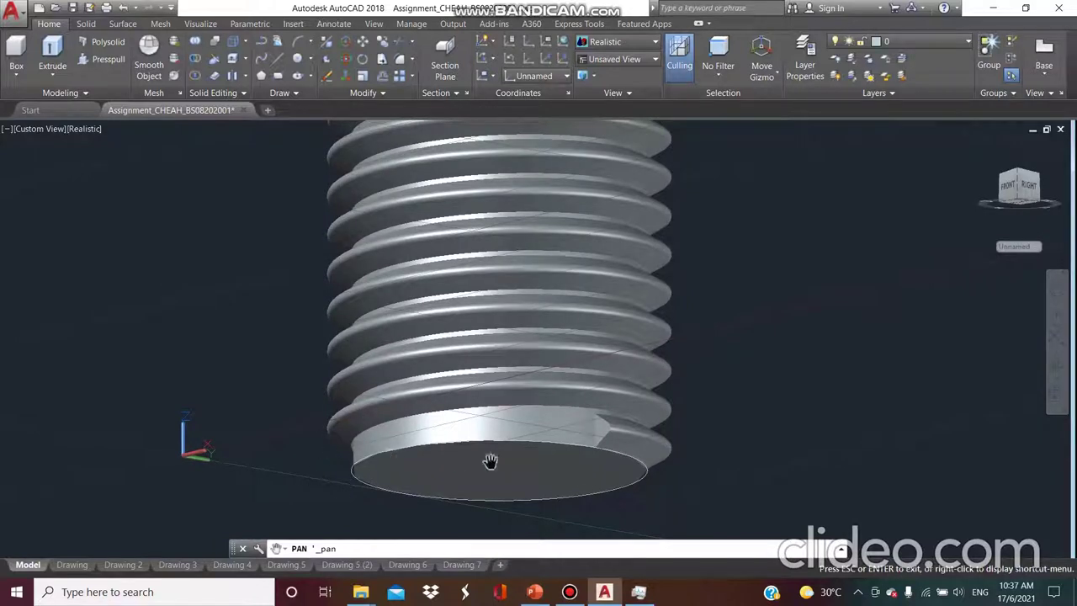
key(Escape)
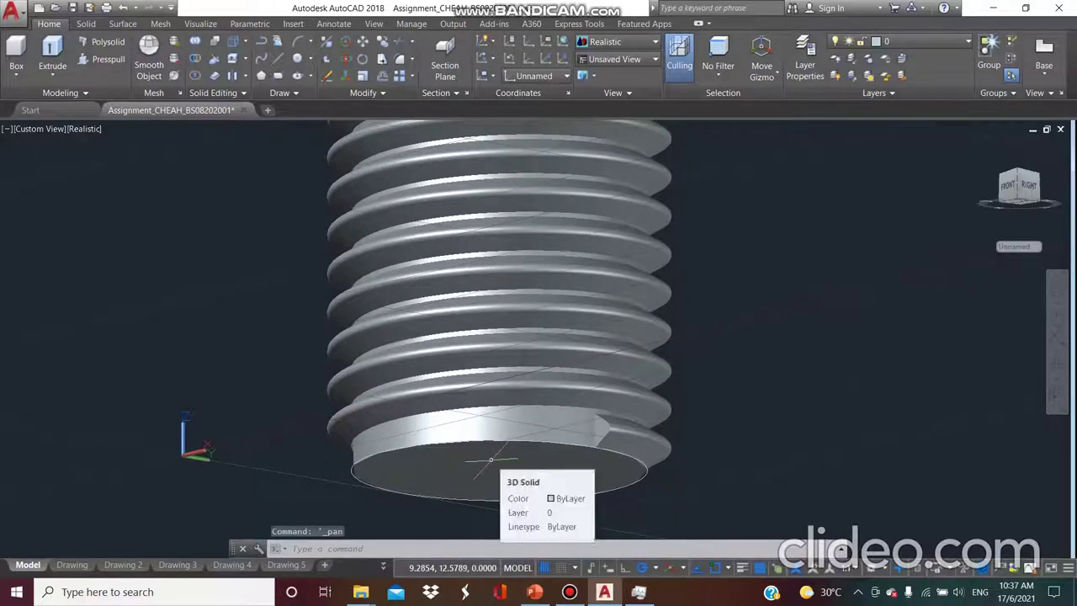
text(c)
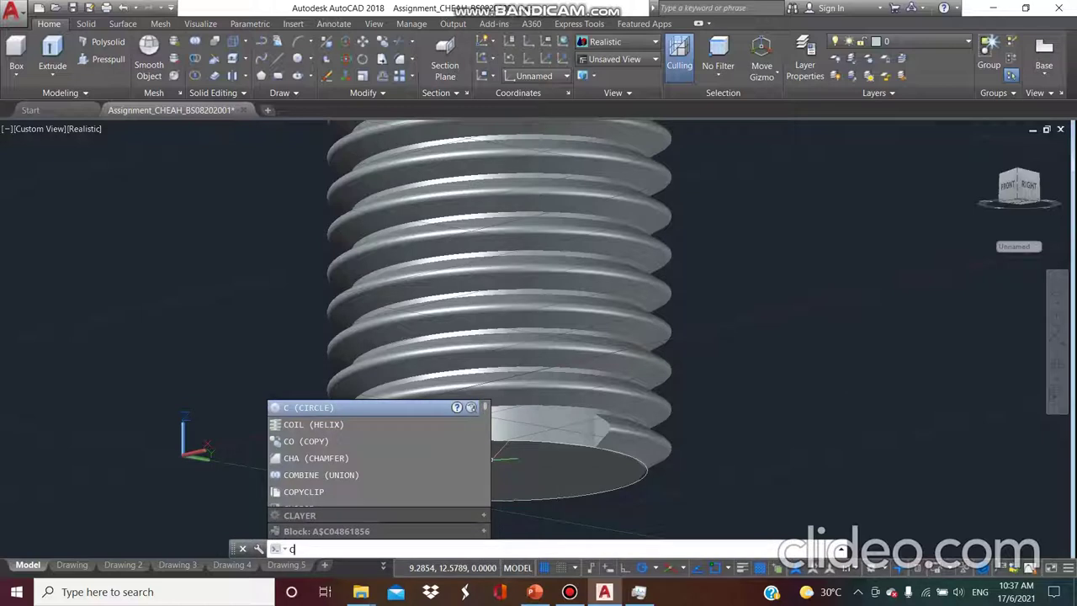
text(ha)
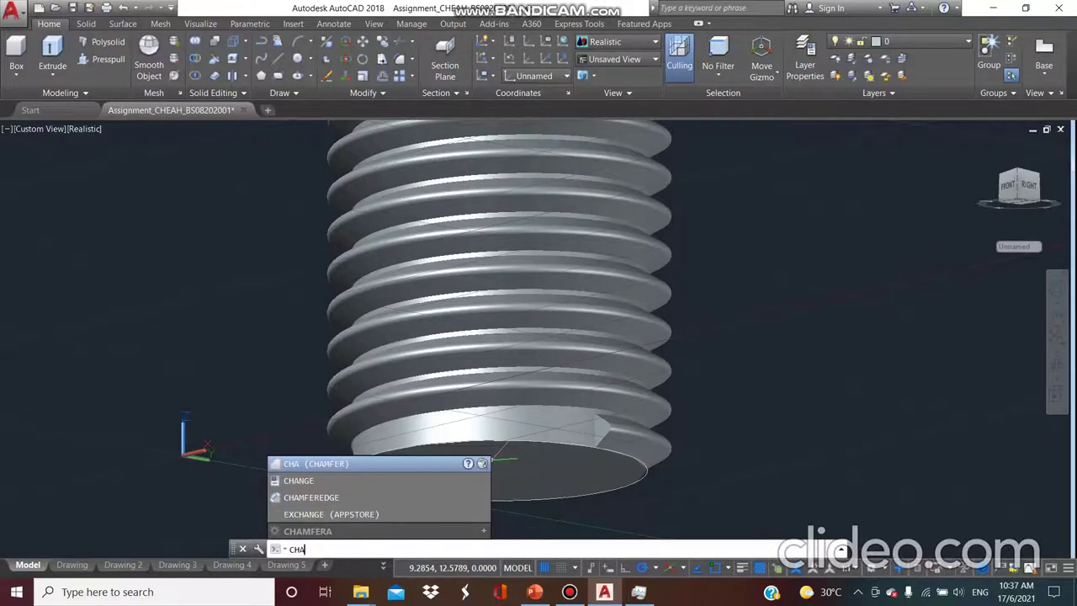
key(Return)
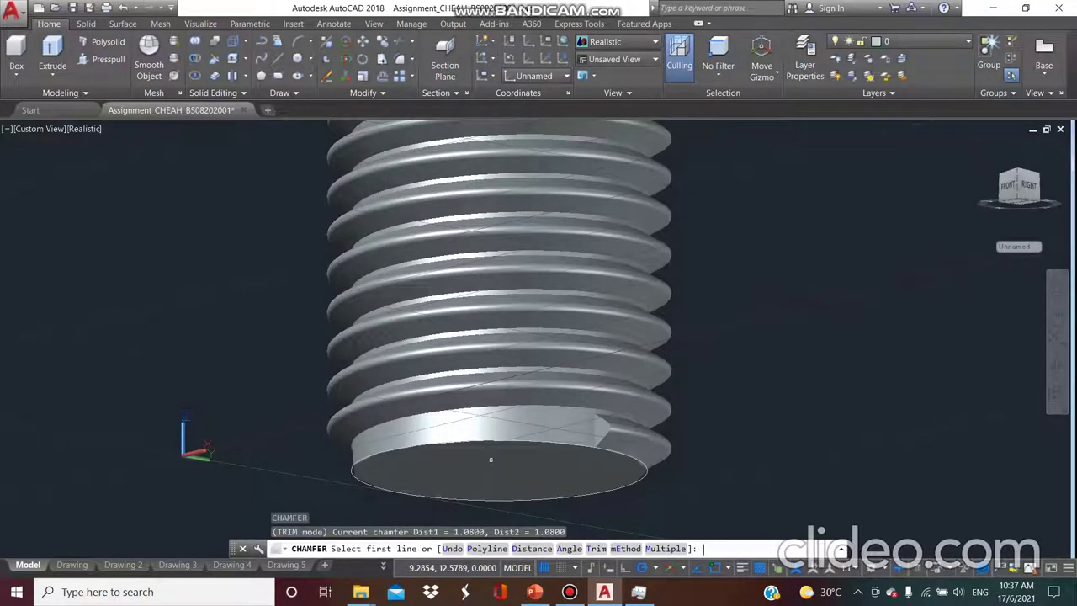
scroll(490, 459, up, 4)
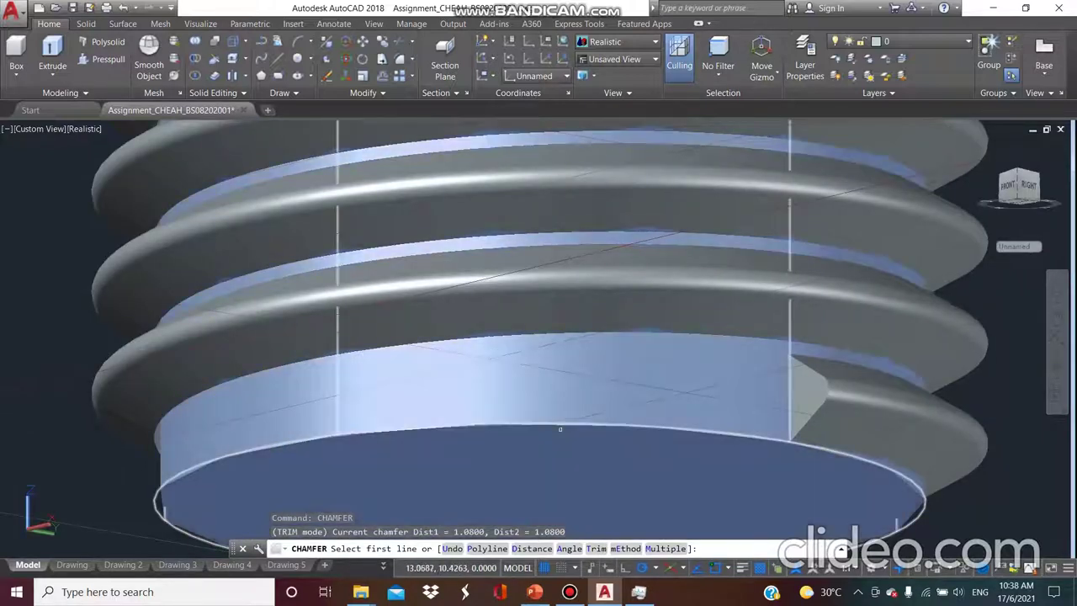
click(559, 429)
click(560, 427)
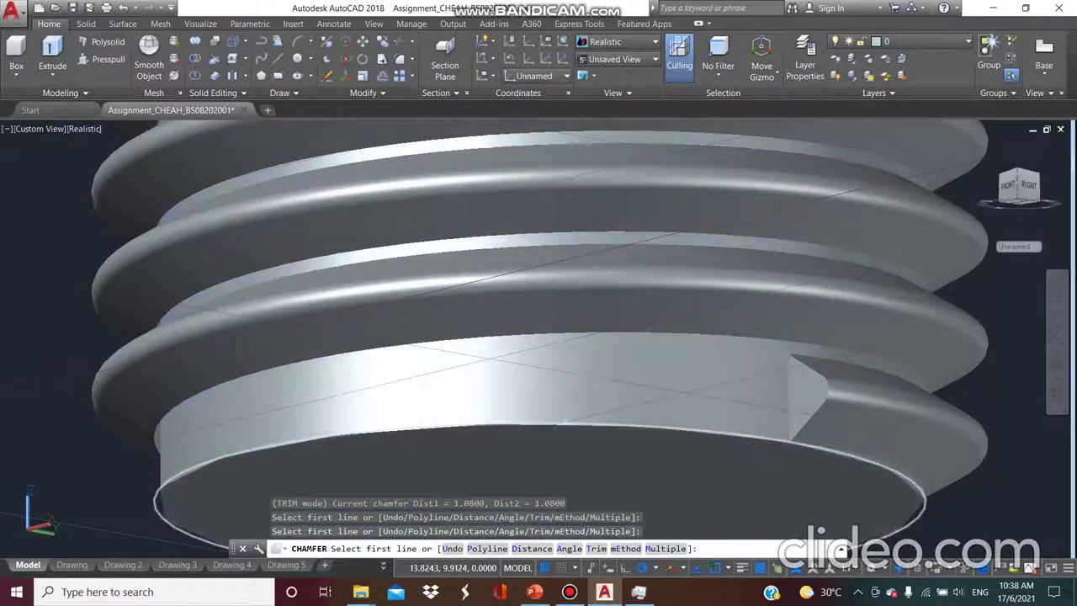
click(564, 422)
click(562, 423)
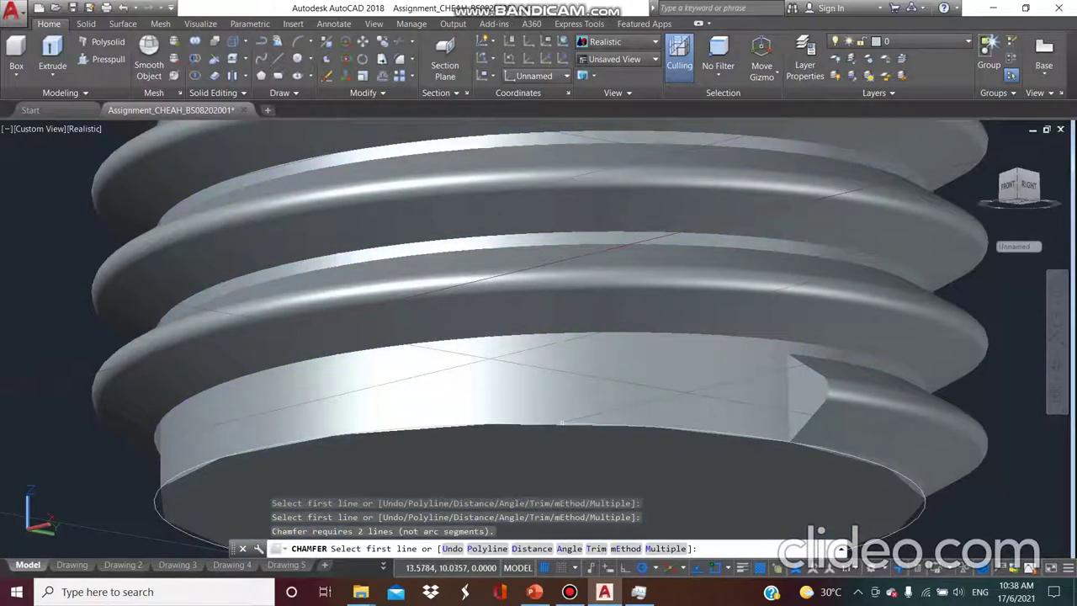
click(562, 425)
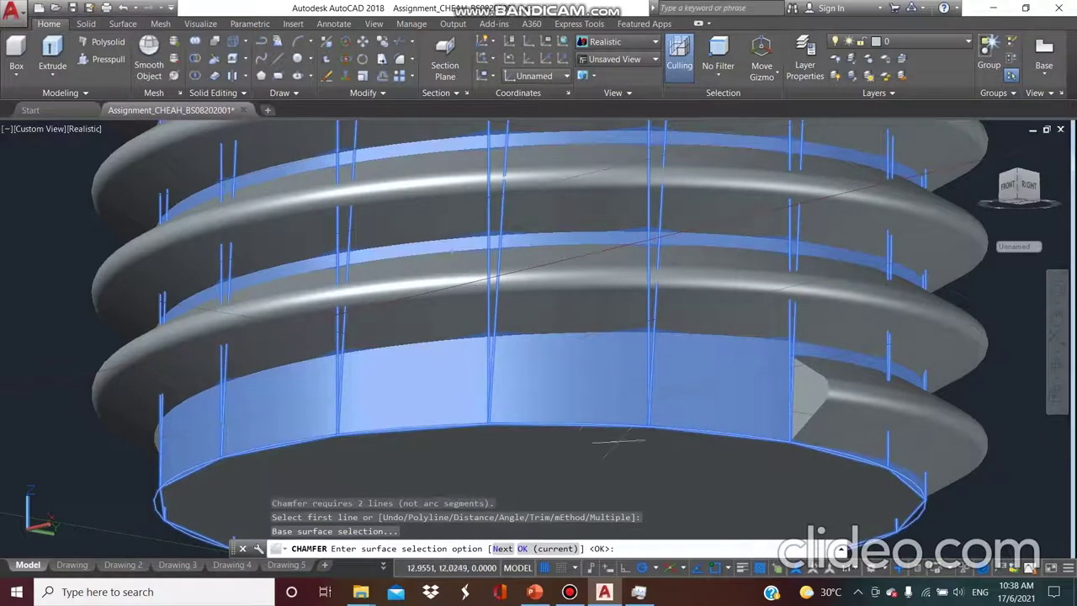
Step: Chamfer the cylinder's bottom edge with 1.0800 on both surfaces
key(Return)
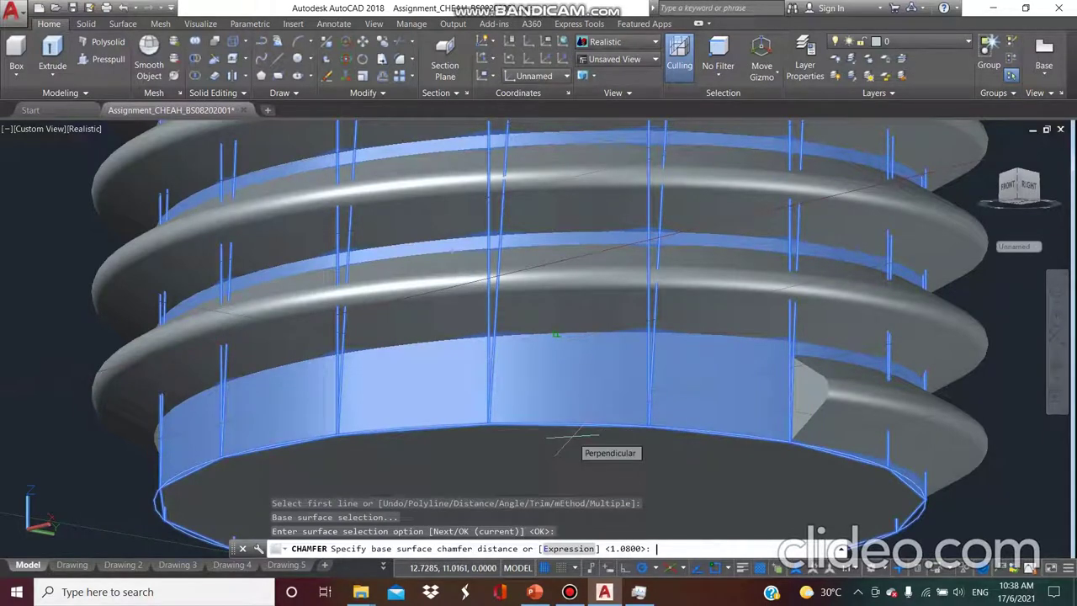
key(Return)
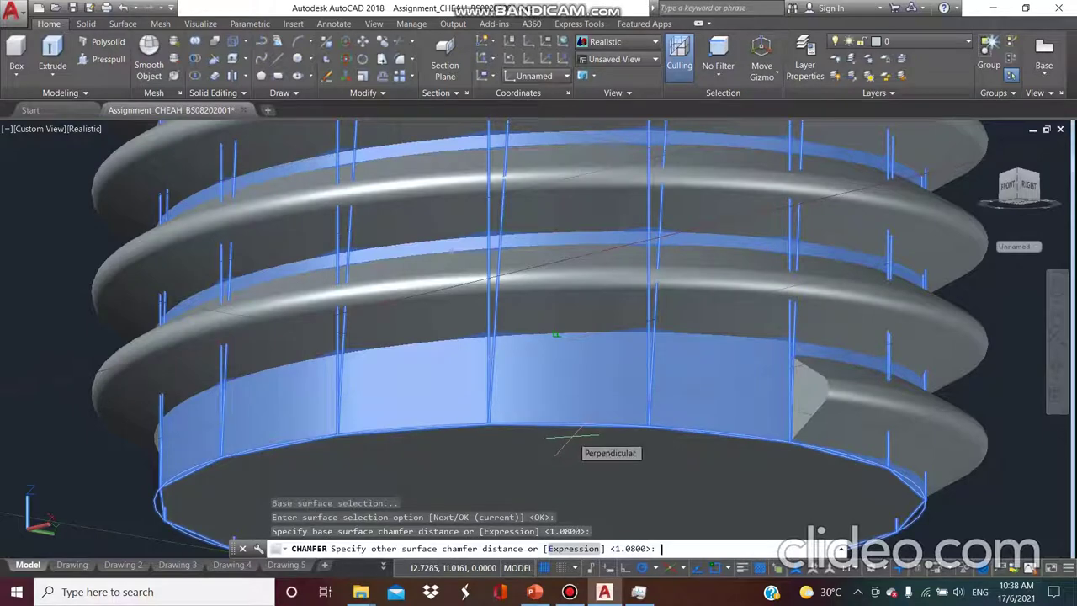
key(Return)
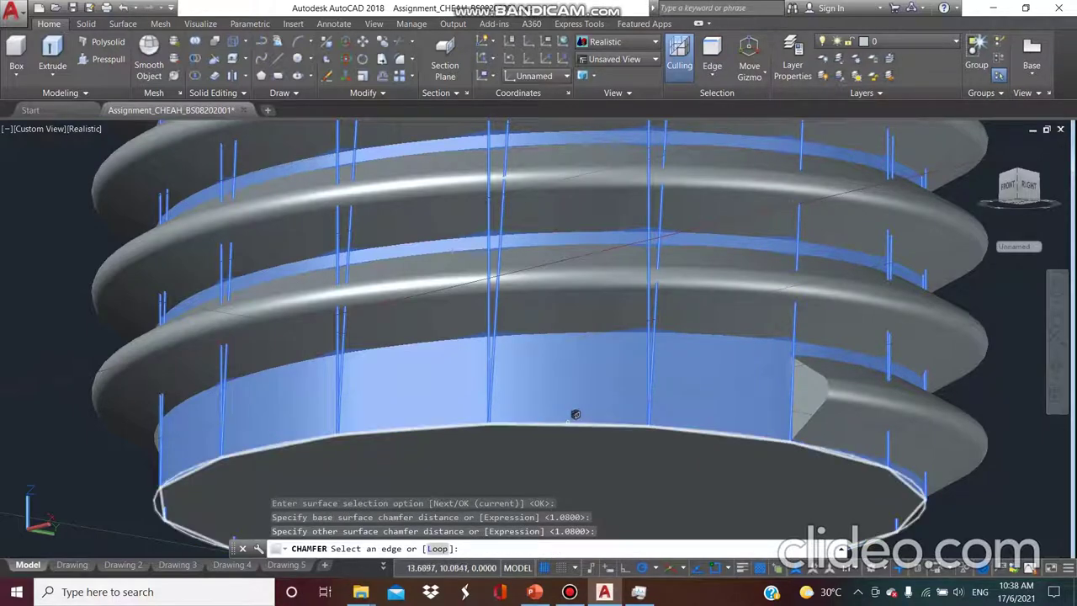
click(568, 422)
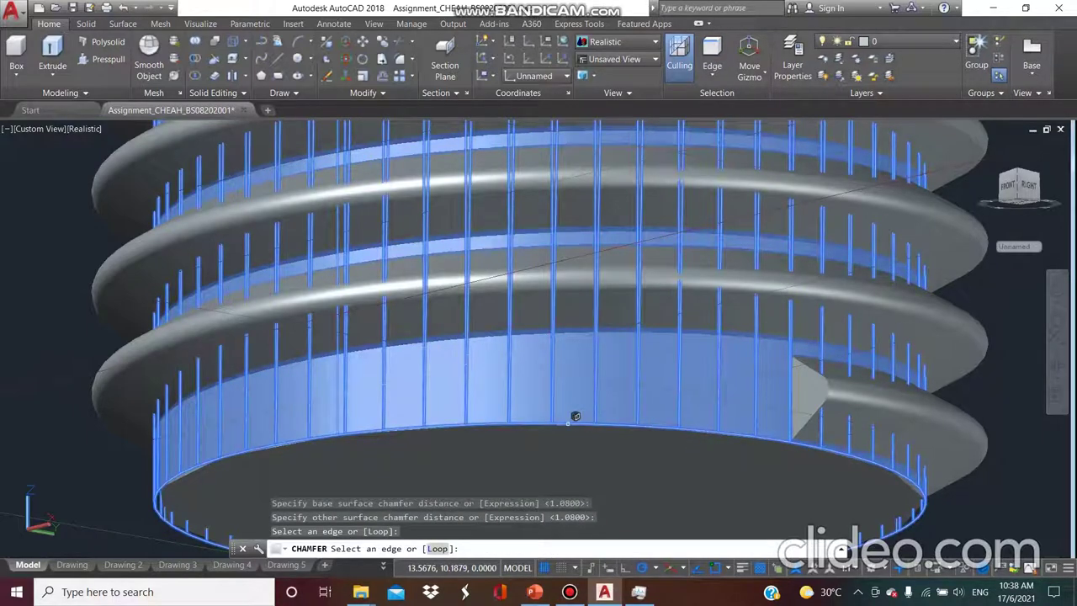
key(Return)
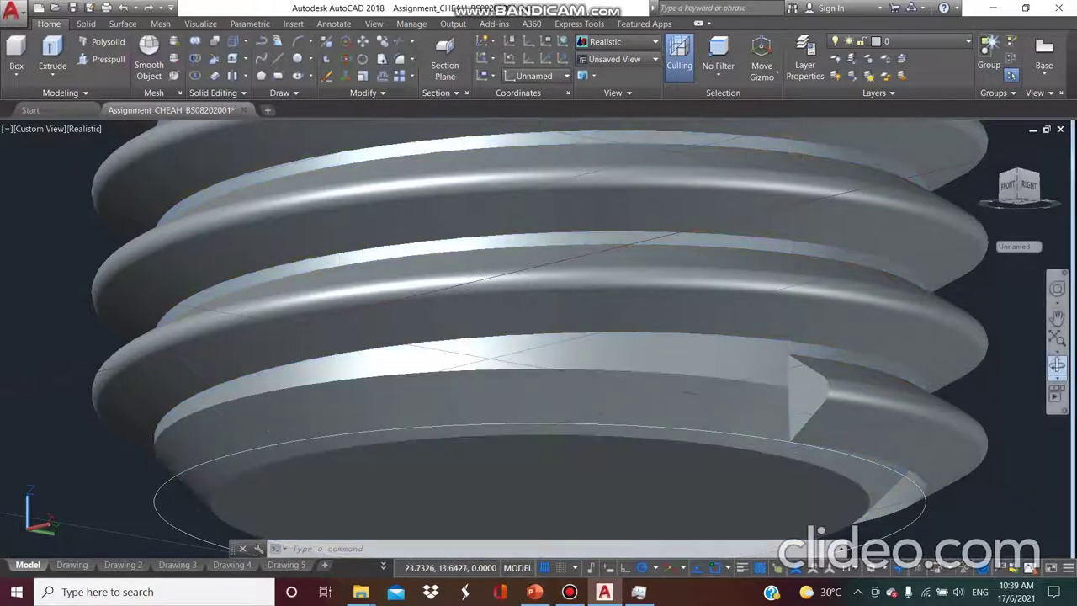
Step: Orbit and zoom out from the threaded cylinder toward the red safety-lock parts
click(1056, 364)
drag(539, 353, 606, 277)
scroll(600, 287, down, 5)
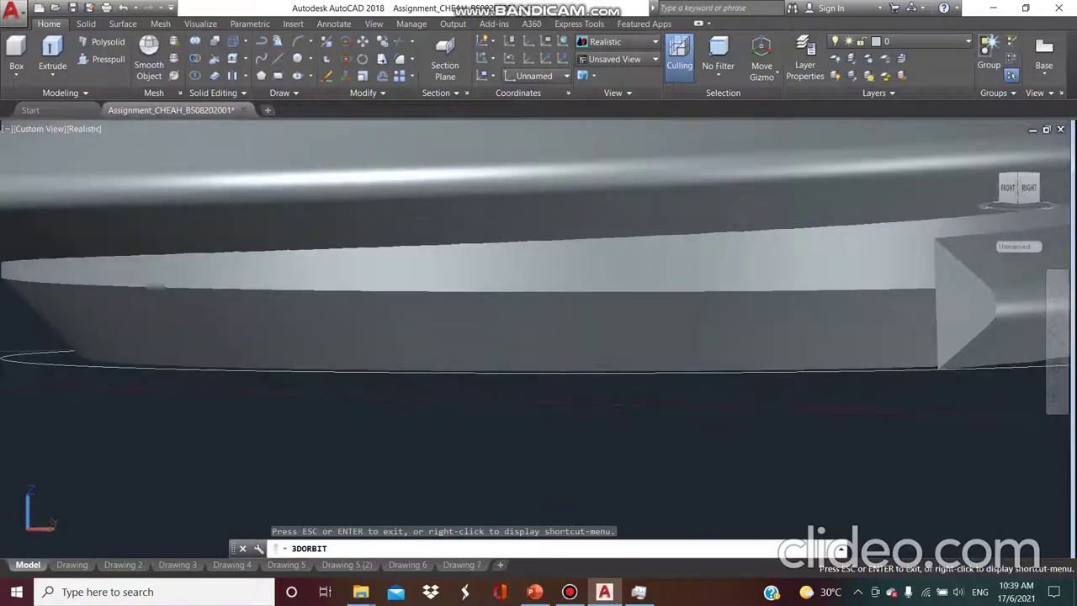
drag(599, 287, 589, 324)
scroll(538, 328, down, 5)
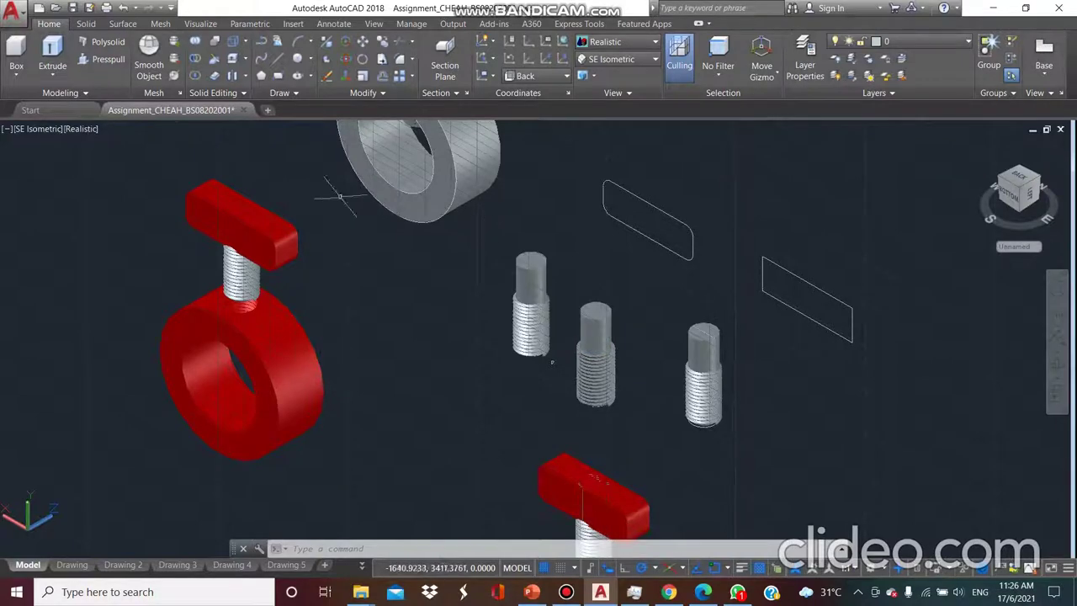
Step: Zoom and pan to the red ring solid and select it
scroll(639, 499, down, 2)
scroll(610, 446, up, 5)
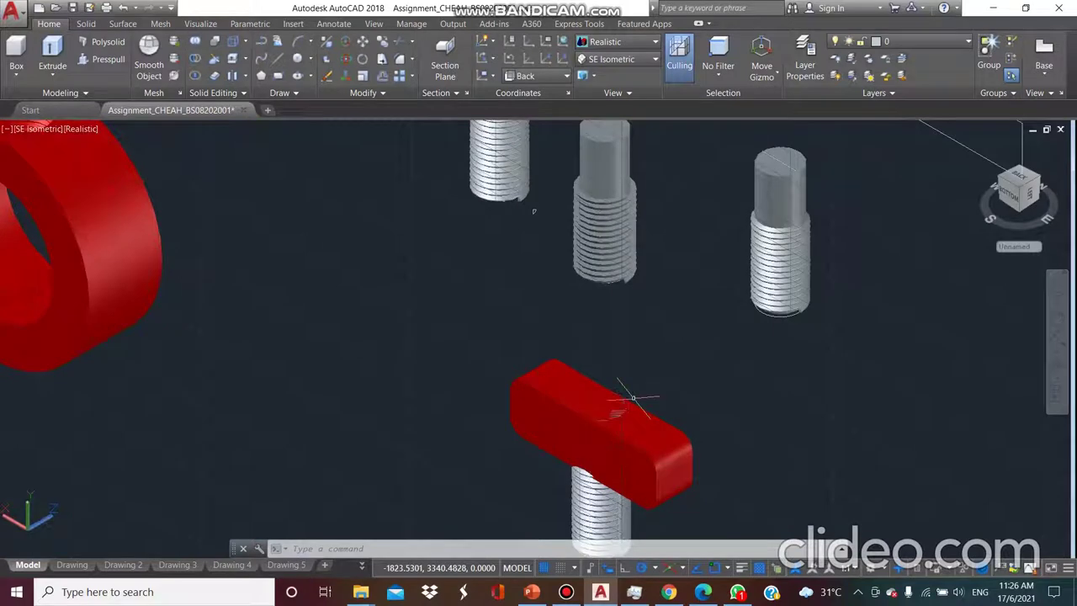
scroll(611, 438, down, 2)
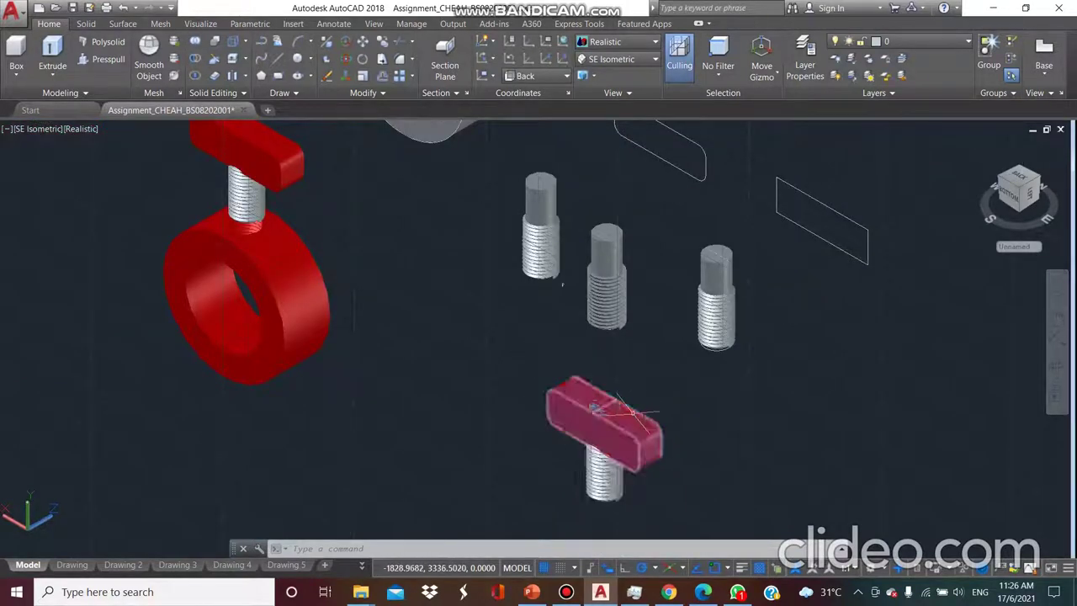
middle_drag(612, 386, 715, 450)
scroll(450, 362, up, 2)
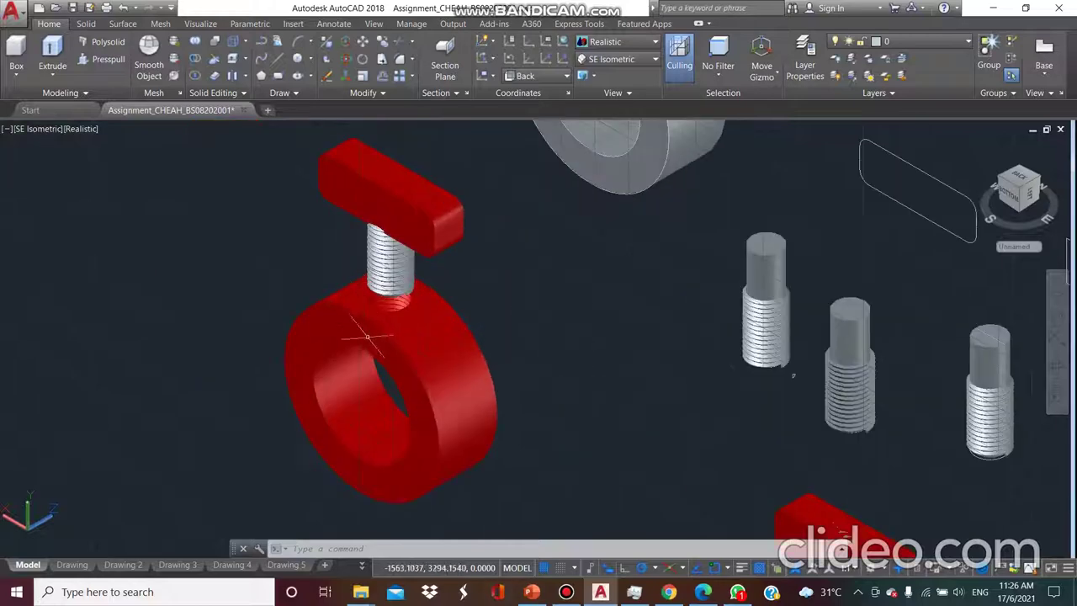
scroll(450, 362, down, 2)
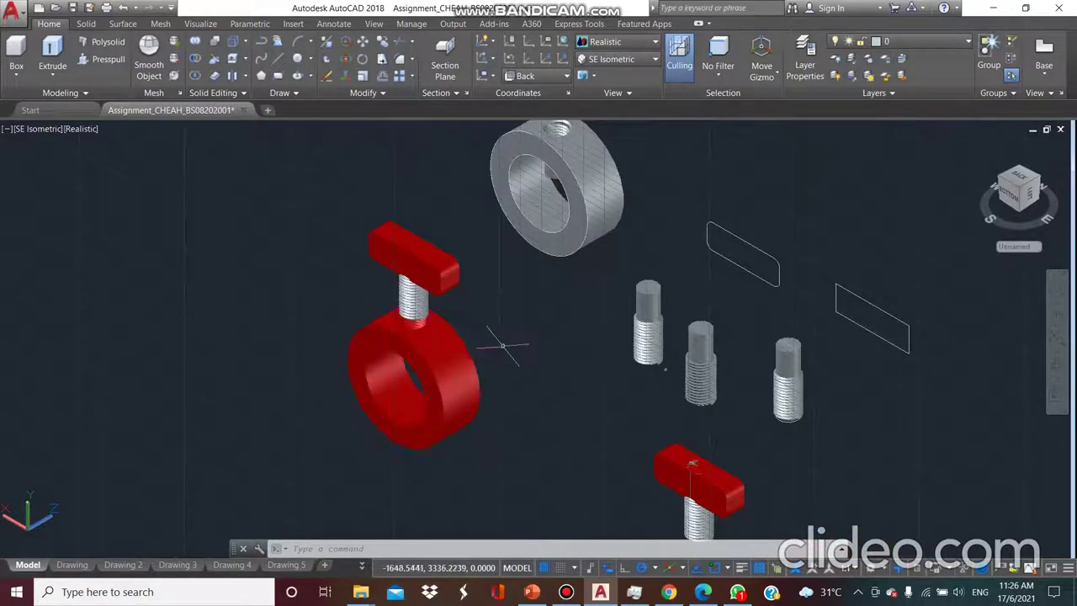
scroll(513, 347, up, 2)
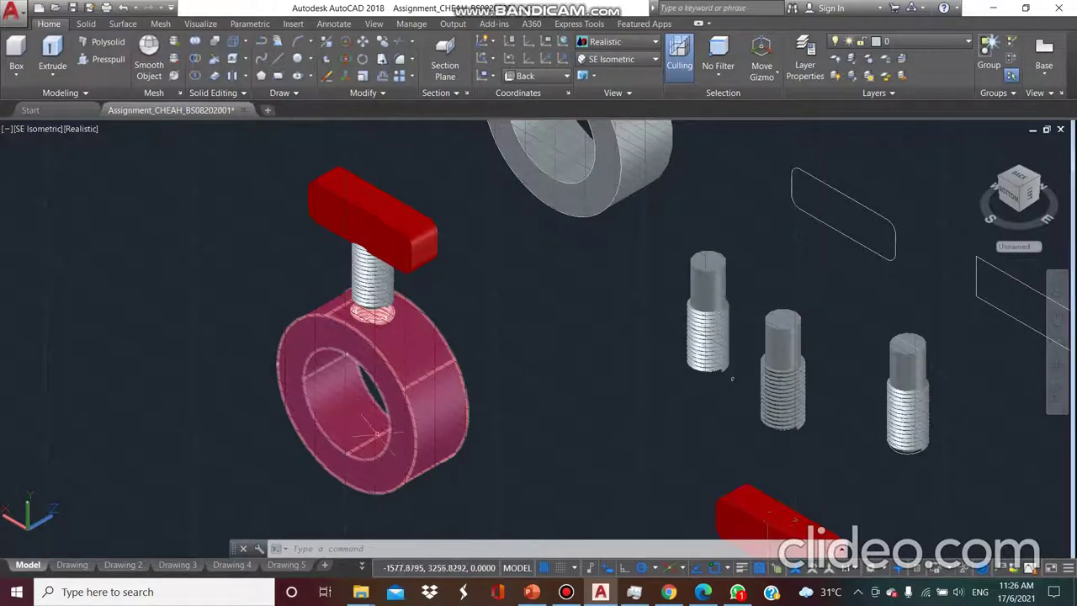
scroll(412, 316, down, 3)
scroll(425, 320, up, 3)
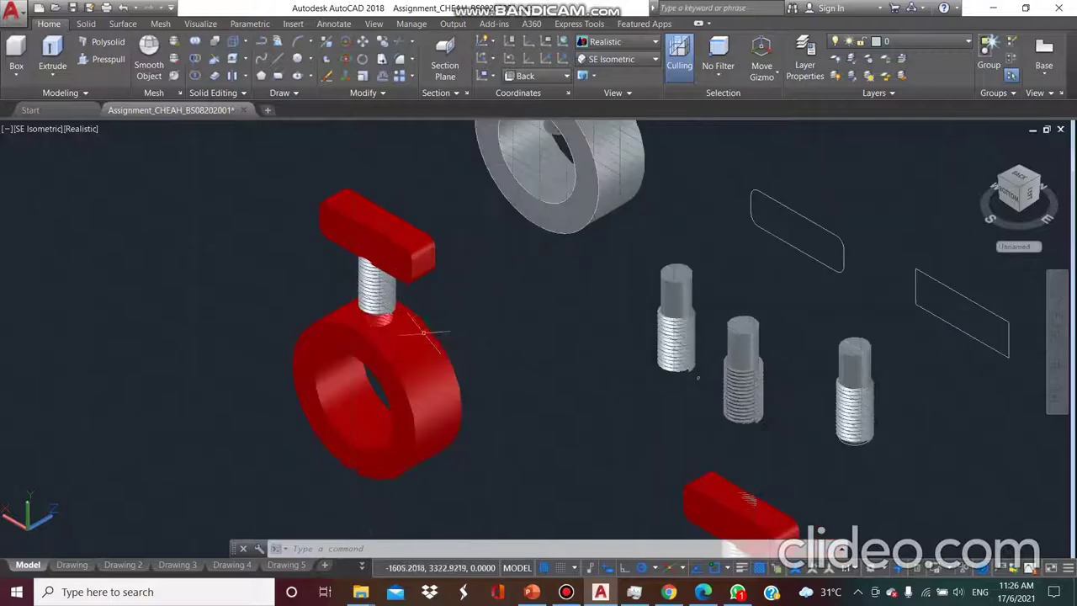
scroll(449, 305, up, 2)
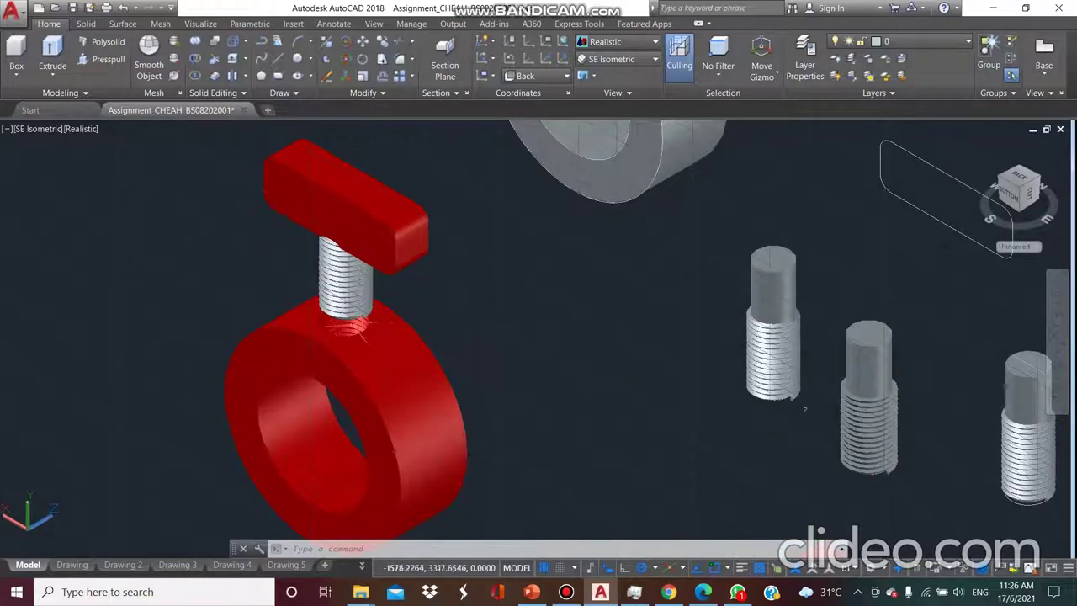
click(404, 320)
Step: Select the safety lock's red ring and orbit to view it from below
scroll(396, 300, down, 4)
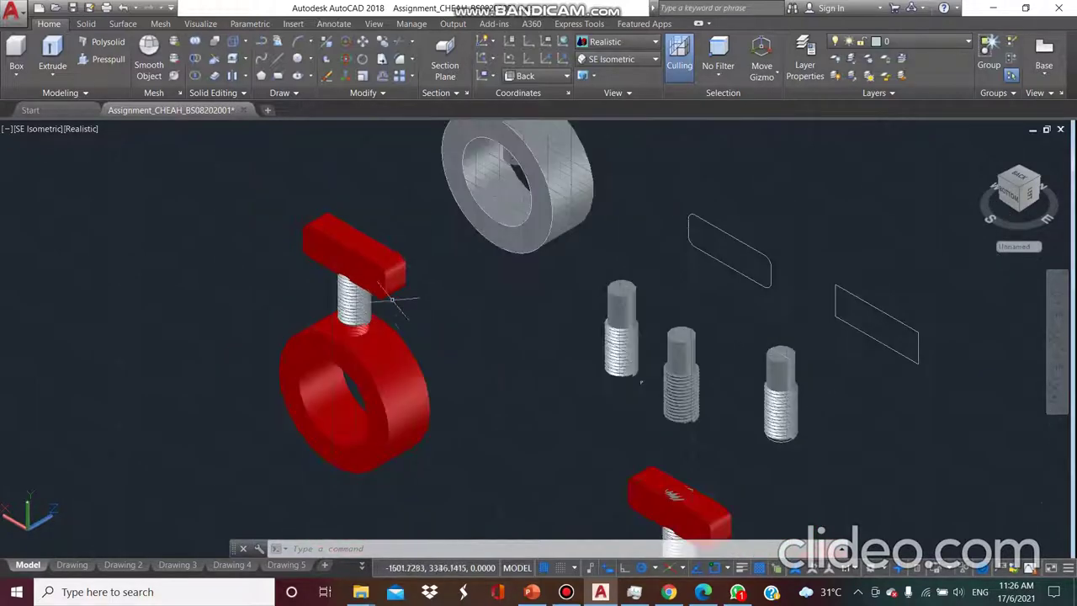
scroll(415, 246, up, 2)
scroll(416, 247, up, 2)
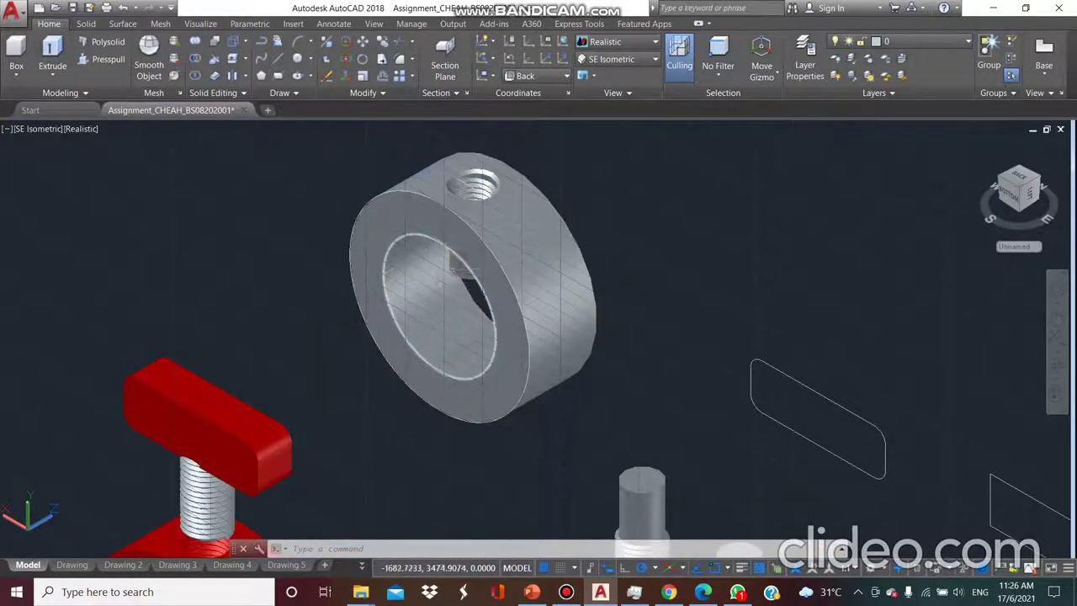
scroll(454, 252, down, 4)
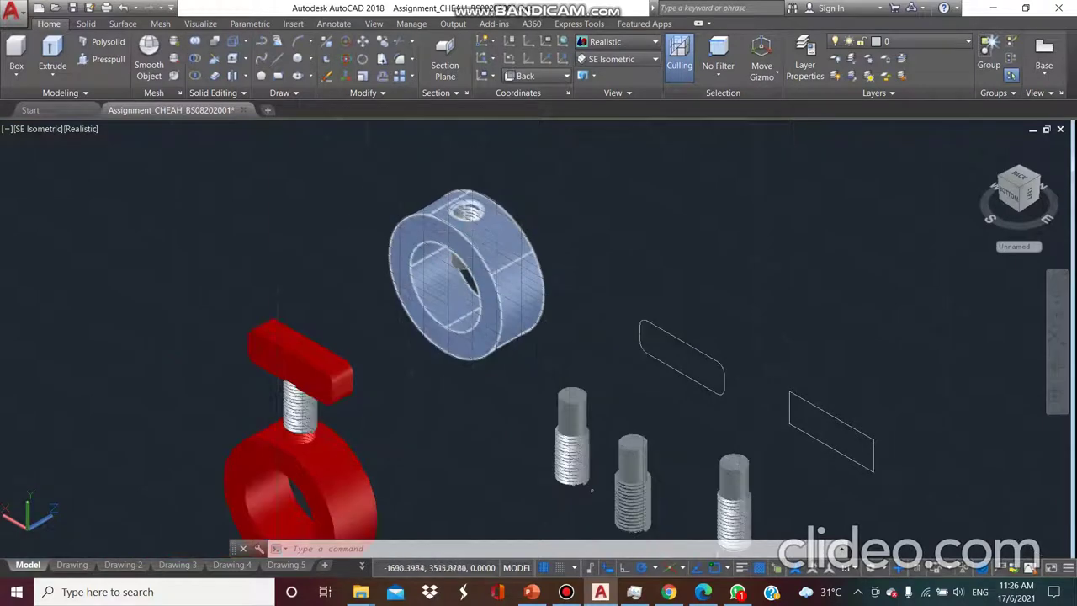
scroll(358, 359, up, 5)
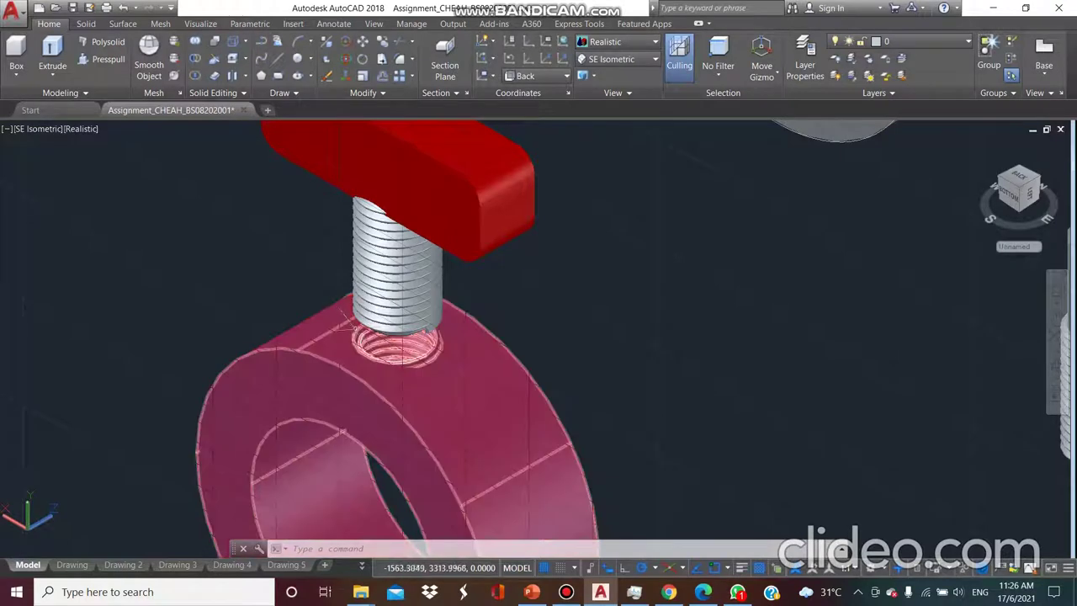
click(460, 377)
drag(1056, 366, 1043, 417)
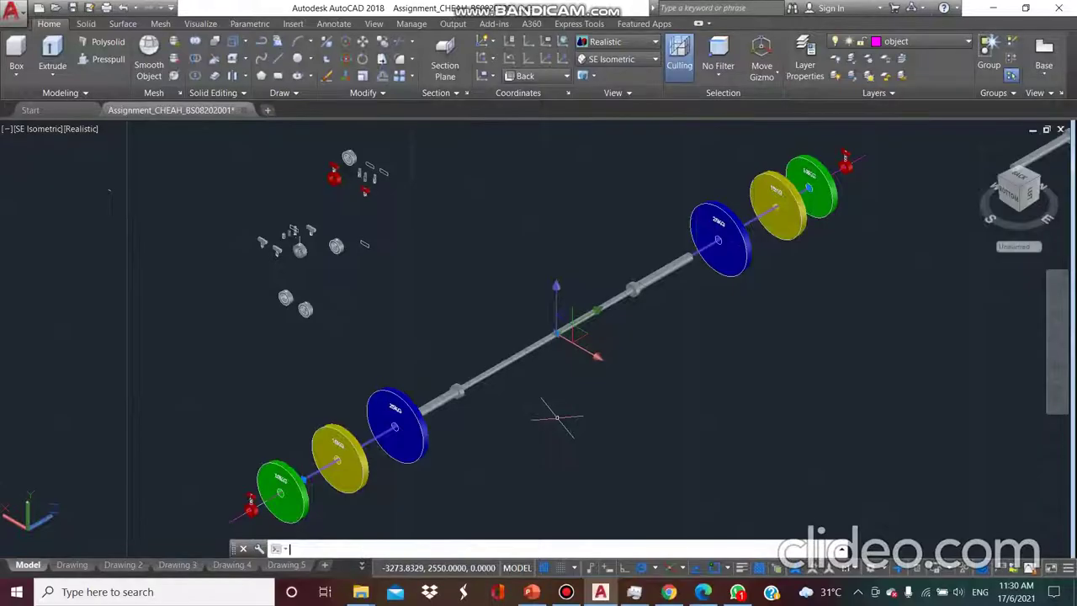
Step: Window-select the left-end plates, then pan and zoom to centre the assembled barbell
click(596, 437)
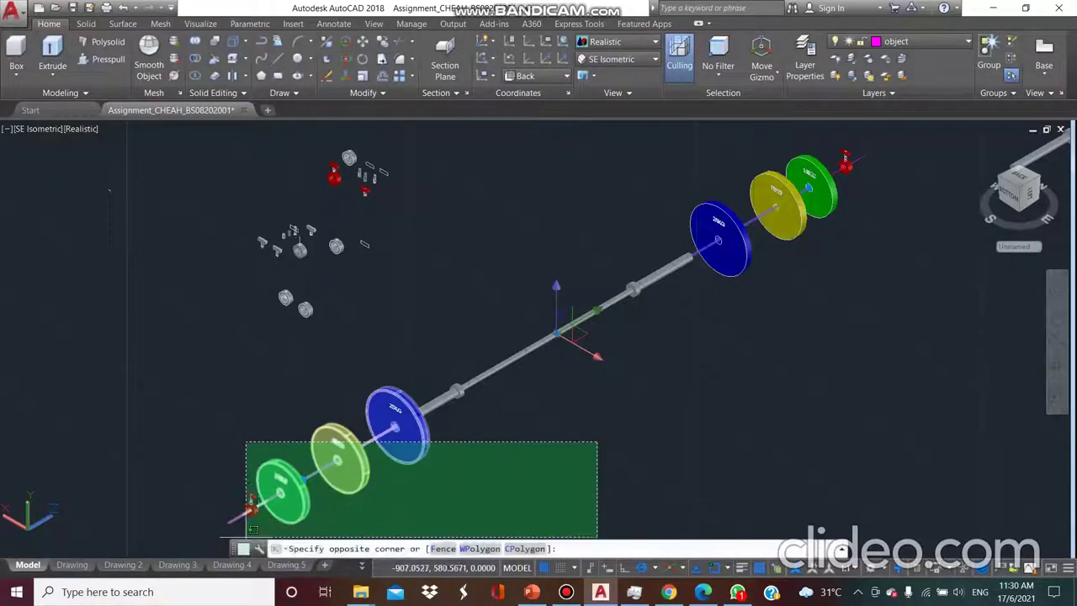
click(231, 531)
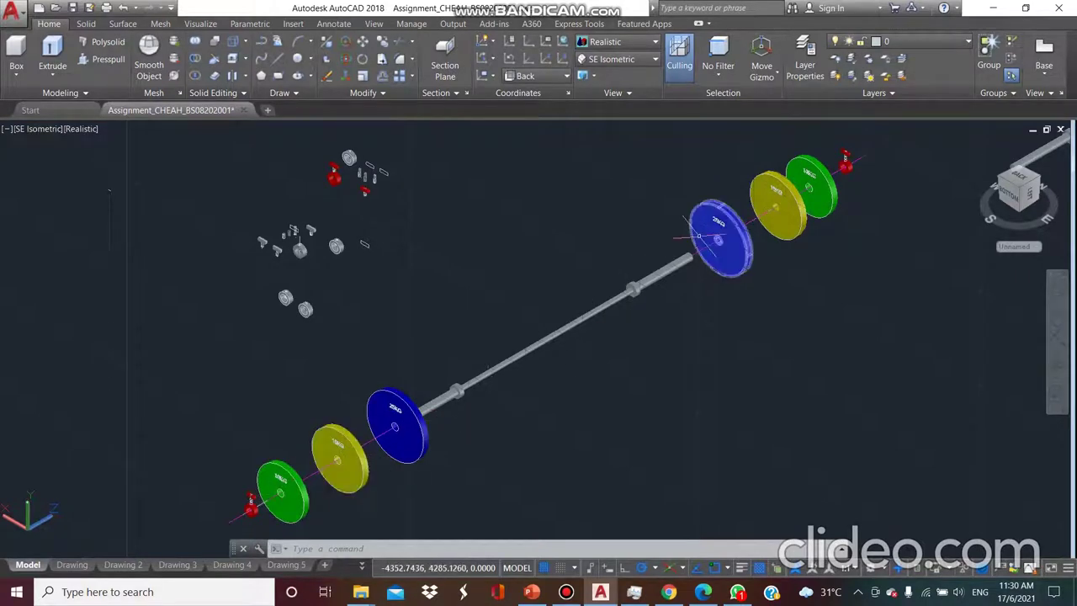
scroll(698, 235, down, 3)
middle_drag(917, 169, 715, 164)
scroll(715, 160, up, 4)
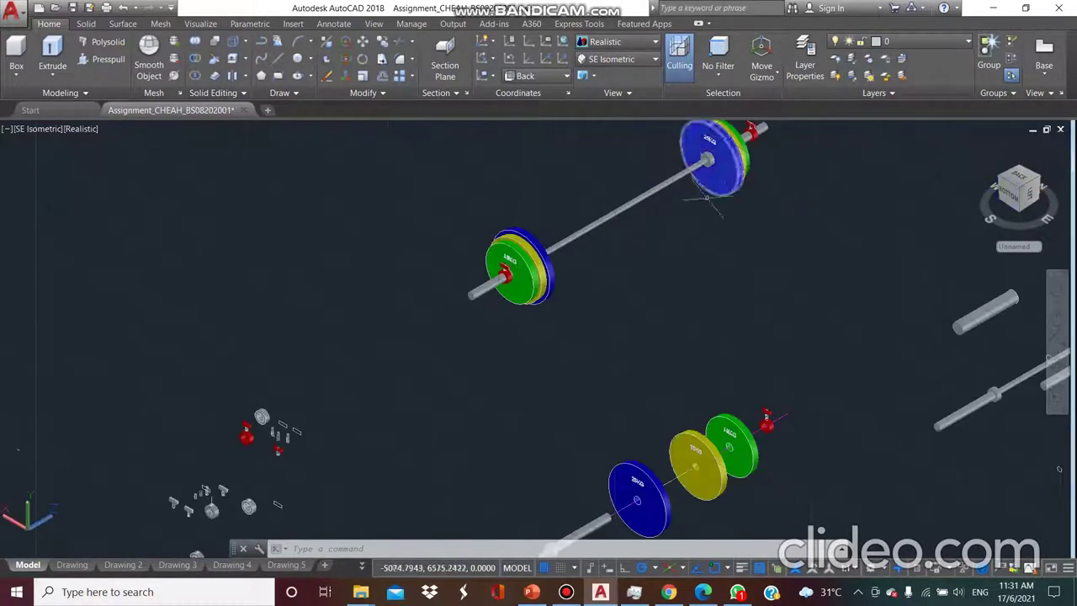
scroll(707, 197, up, 3)
scroll(699, 202, down, 5)
scroll(609, 286, up, 6)
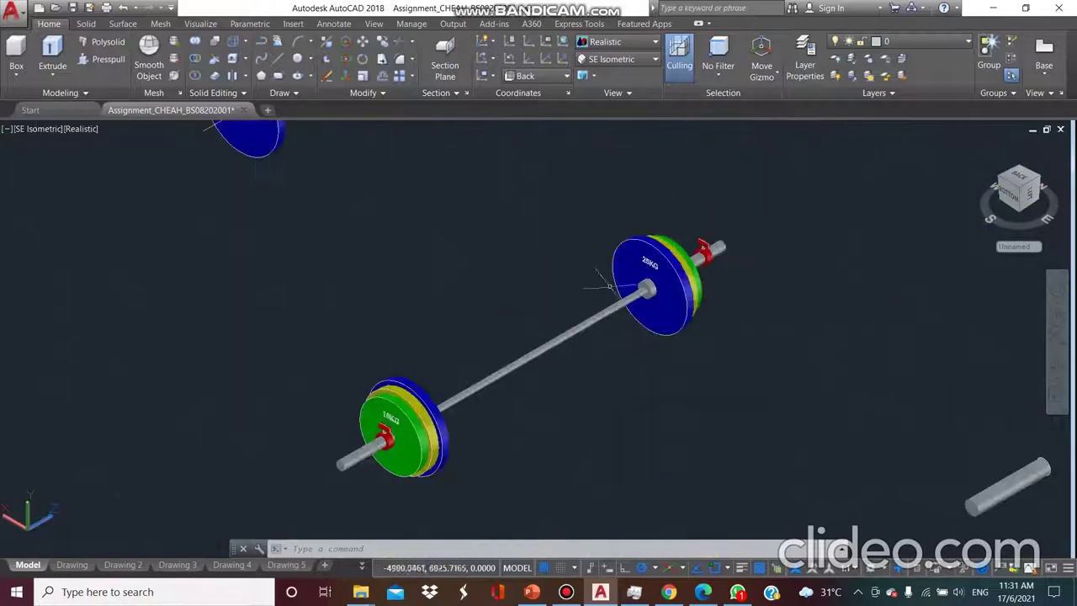